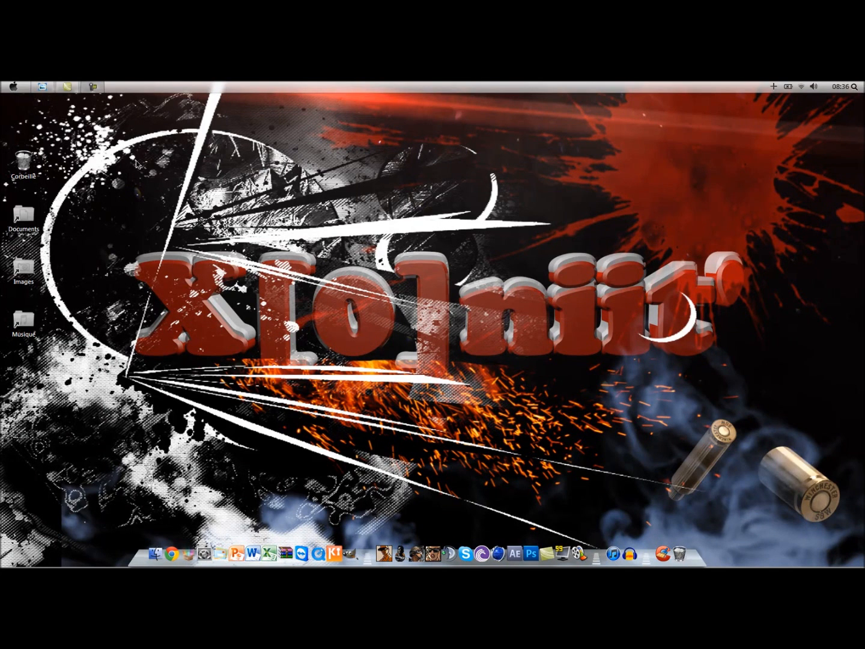
- View the reference wallpaper image Fond d'écran X0, close it and launch CINEMA 4D
{"action": "left_click", "coordinate": [42, 86]}
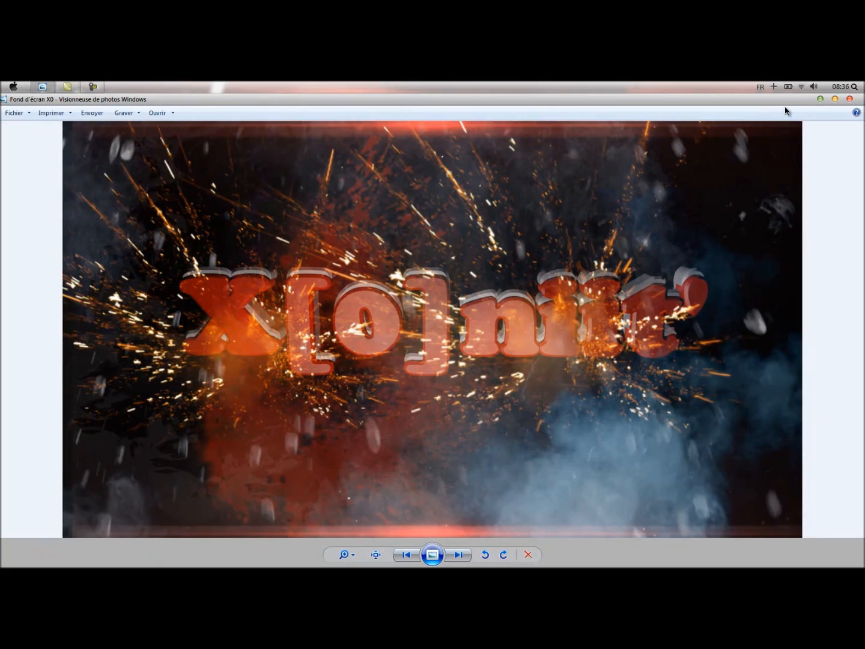
{"action": "left_click", "coordinate": [850, 99]}
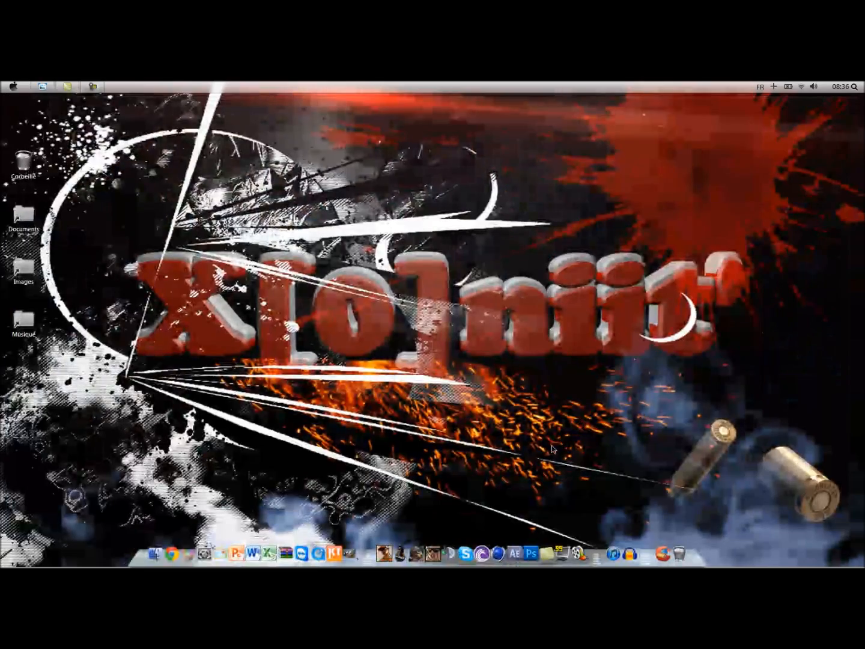
{"action": "left_click", "coordinate": [495, 541]}
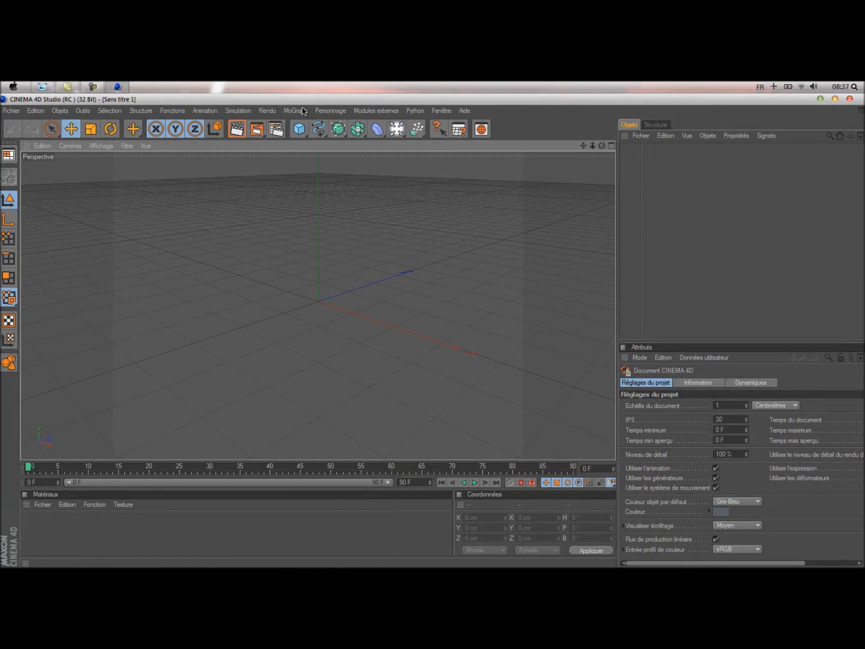
- Add a MoGraph Mo Texte object to the scene and set its text to X[0]niit'
{"action": "left_click", "coordinate": [297, 110]}
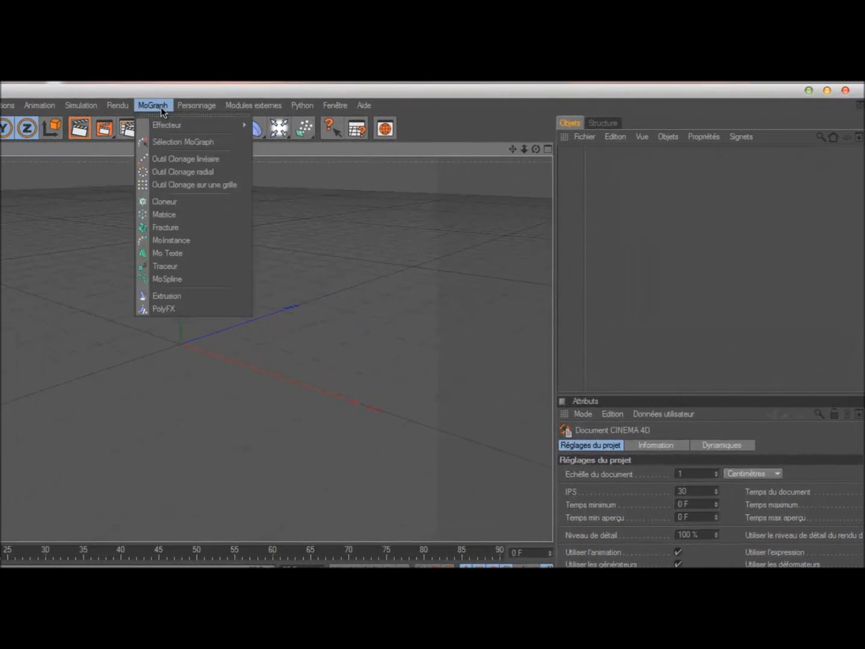
{"action": "left_click", "coordinate": [196, 252]}
{"action": "left_click", "coordinate": [639, 525]}
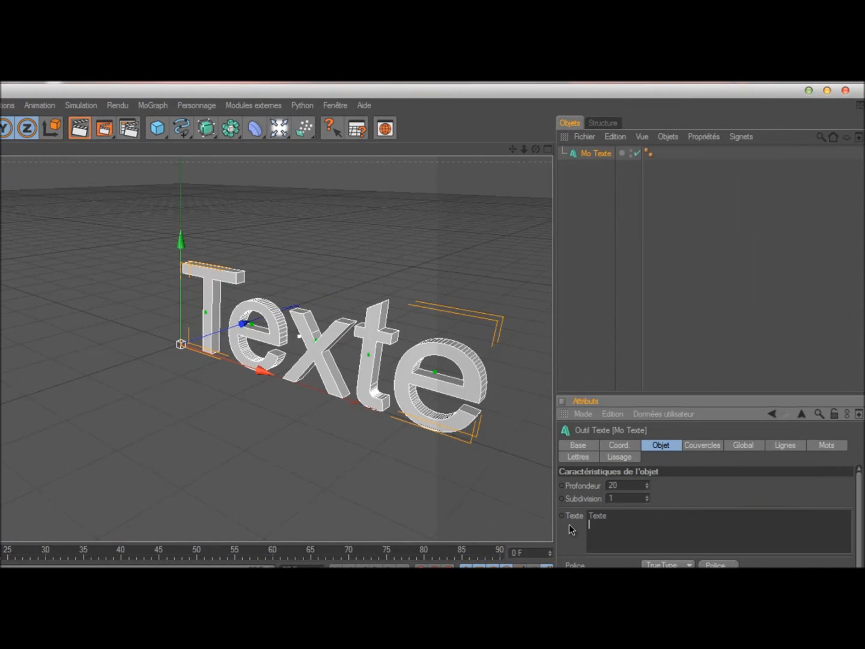
{"action": "left_click_drag", "start_coordinate": [626, 518], "coordinate": [553, 511]}
{"action": "type", "text": "X[0]niit'"}
{"action": "left_click", "coordinate": [696, 494]}
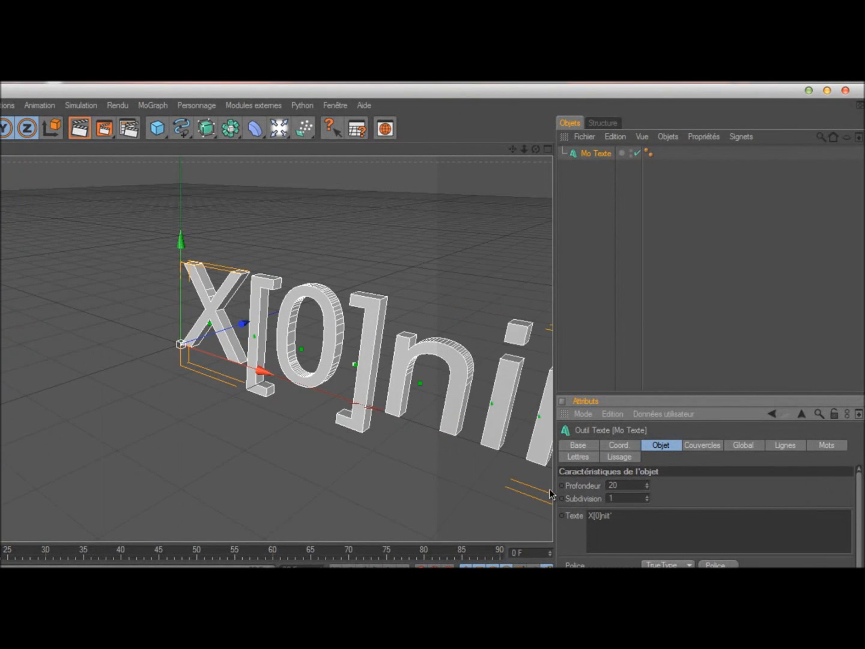
- Set the extrusion depth (Profondeur) of the X[0]niit' text to 45
{"action": "middle_click_drag", "start_coordinate": [307, 377], "coordinate": [276, 370], "text": "alt"}
{"action": "middle_click_drag", "start_coordinate": [423, 471], "coordinate": [323, 379], "text": "alt"}
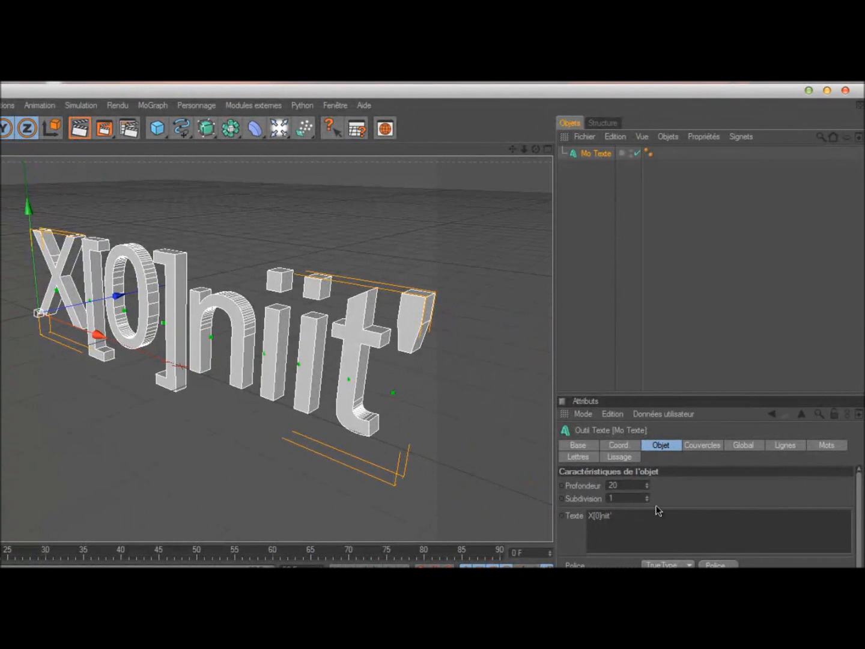
{"action": "left_click_drag", "start_coordinate": [630, 485], "coordinate": [570, 484]}
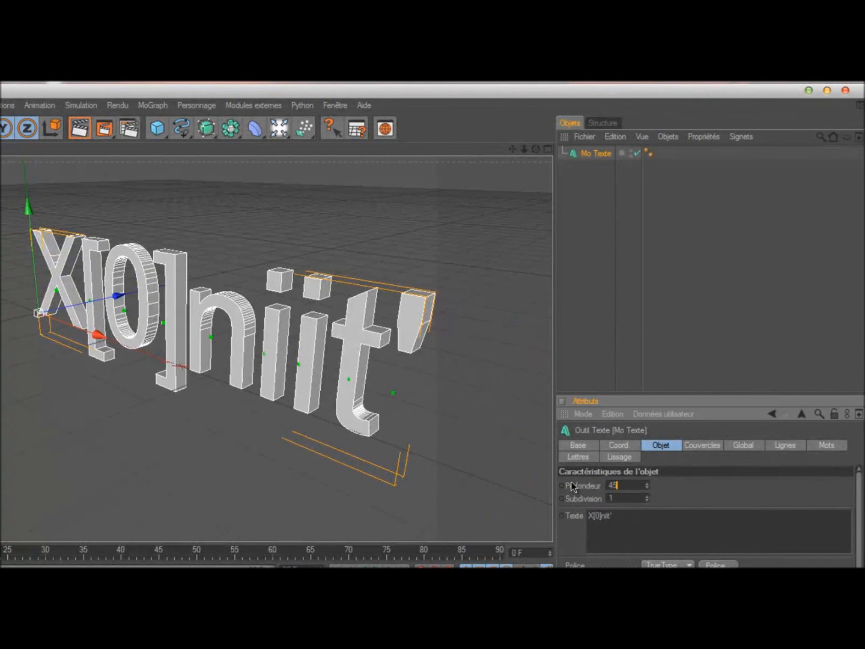
{"action": "type", "text": "45"}
{"action": "key", "text": "Return"}
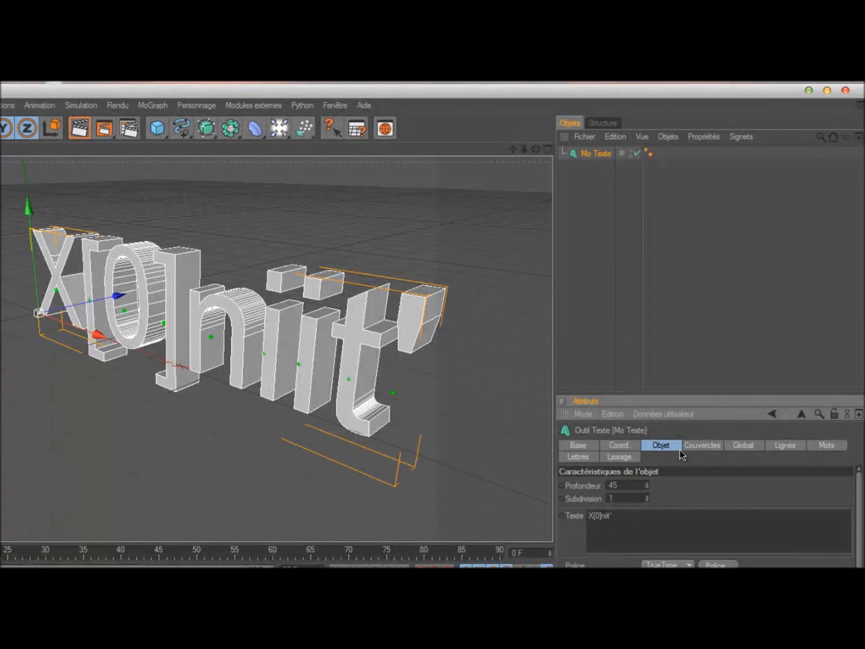
- Set both the start and end caps of the text to Couvercle et biseau
{"action": "left_click", "coordinate": [697, 446]}
{"action": "left_click", "coordinate": [721, 488]}
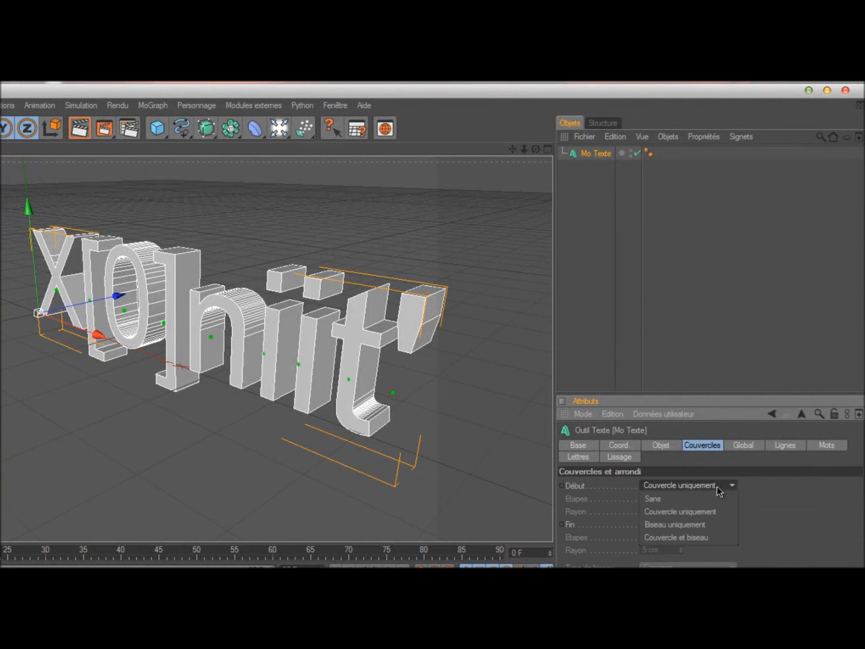
{"action": "left_click", "coordinate": [720, 536]}
{"action": "left_click", "coordinate": [715, 523]}
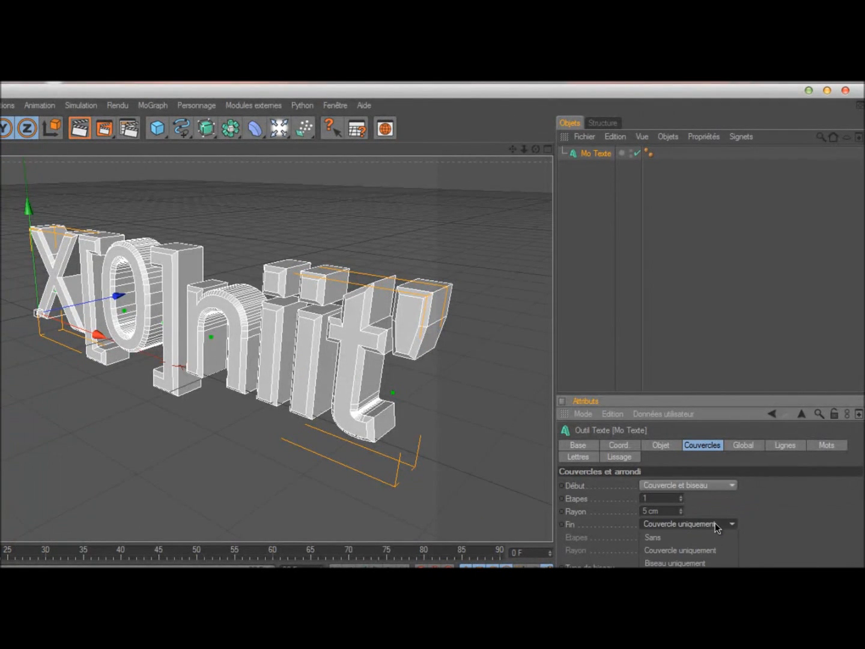
{"action": "left_click", "coordinate": [718, 564]}
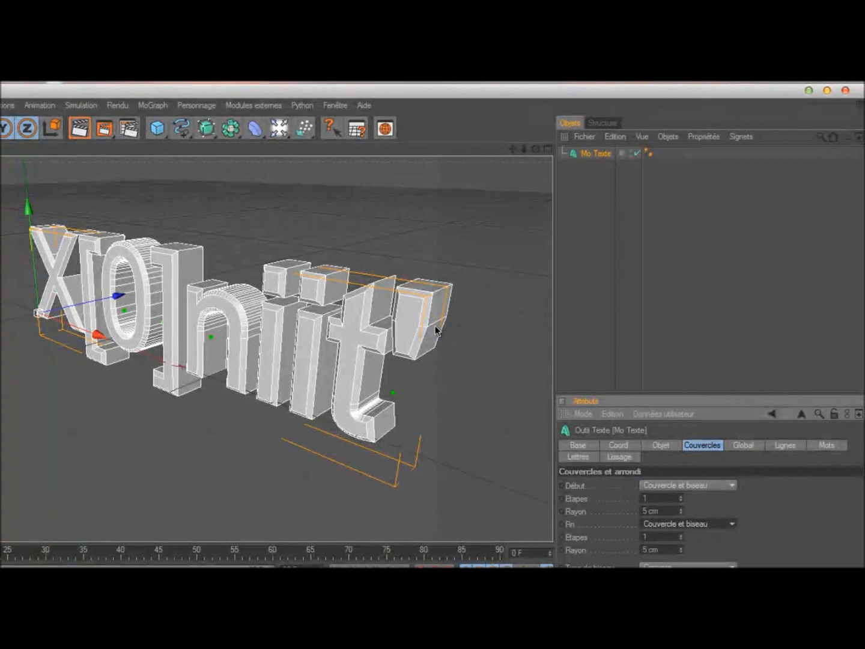
- Change the text's font to Cooper in the Noir style and leave the text object deselected
{"action": "left_click", "coordinate": [663, 447]}
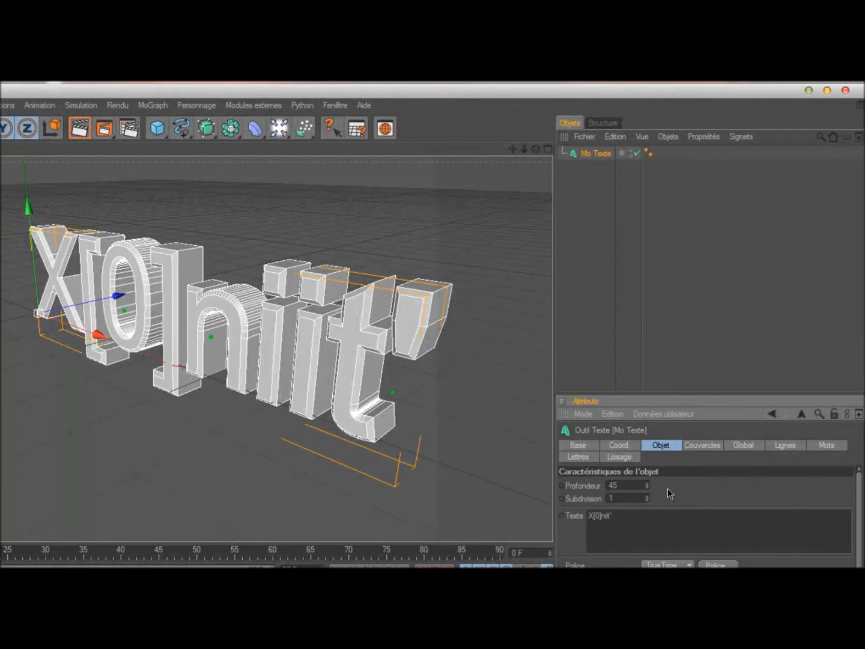
{"action": "left_click", "coordinate": [721, 565]}
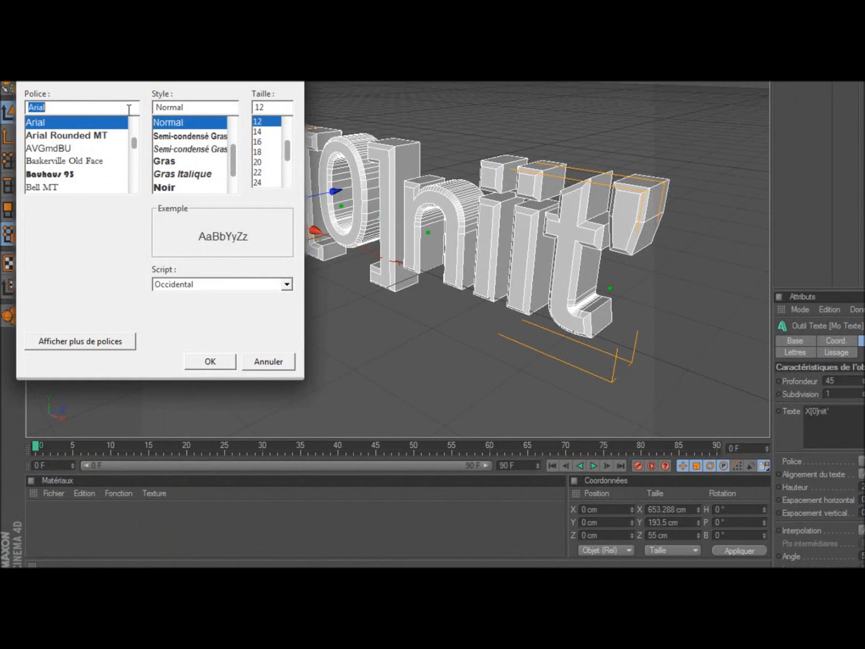
{"action": "type", "text": "cooper"}
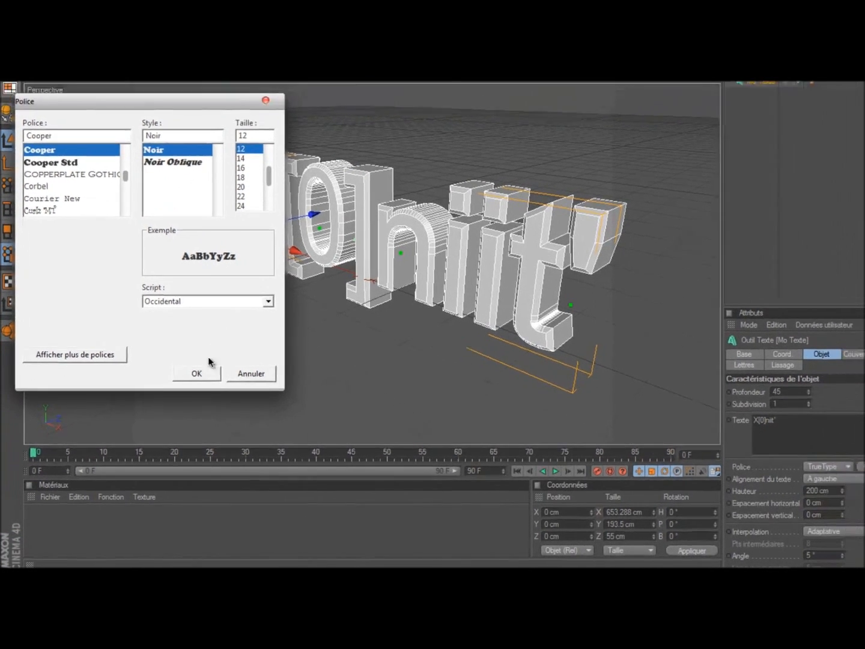
{"action": "left_click", "coordinate": [221, 364]}
{"action": "middle_click_drag", "start_coordinate": [274, 379], "coordinate": [433, 332], "text": "alt"}
{"action": "right_click_drag", "start_coordinate": [433, 332], "coordinate": [274, 366], "text": "alt"}
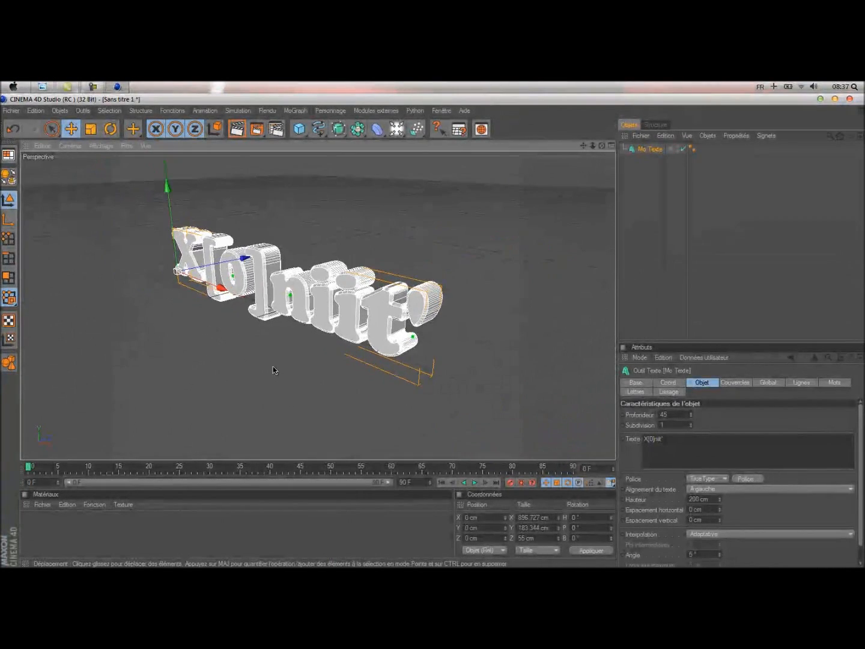
{"action": "left_click_drag", "start_coordinate": [268, 374], "coordinate": [435, 335], "text": "alt"}
{"action": "left_click", "coordinate": [777, 239]}
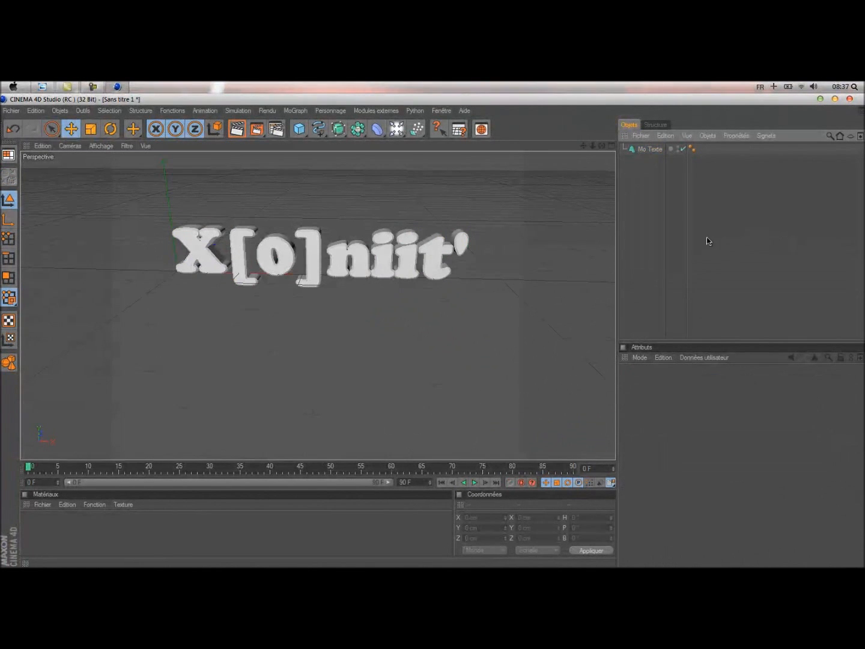
- Create a new material and set its base colour to red, RGB 172, 11, 11
{"action": "double_click", "coordinate": [30, 531]}
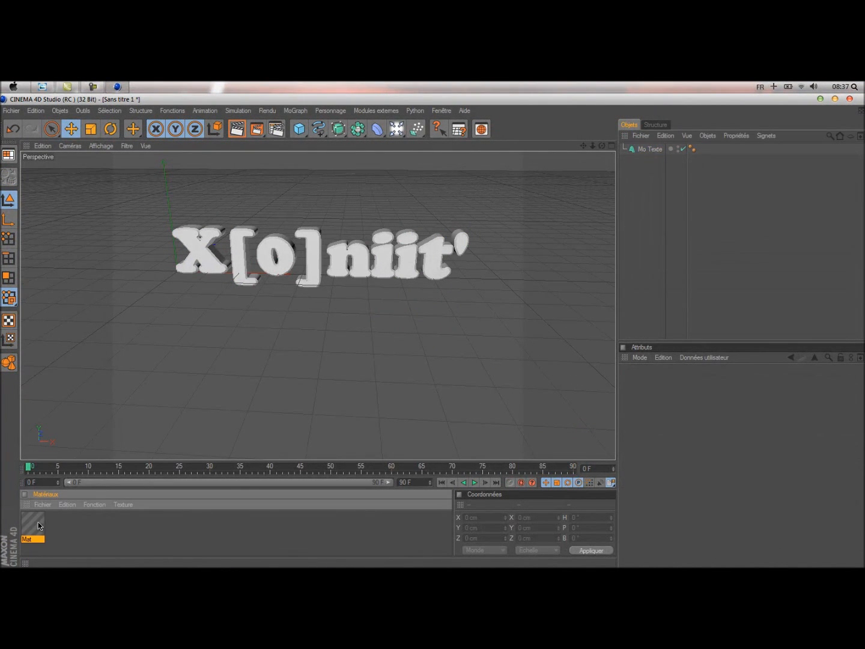
{"action": "double_click", "coordinate": [31, 608]}
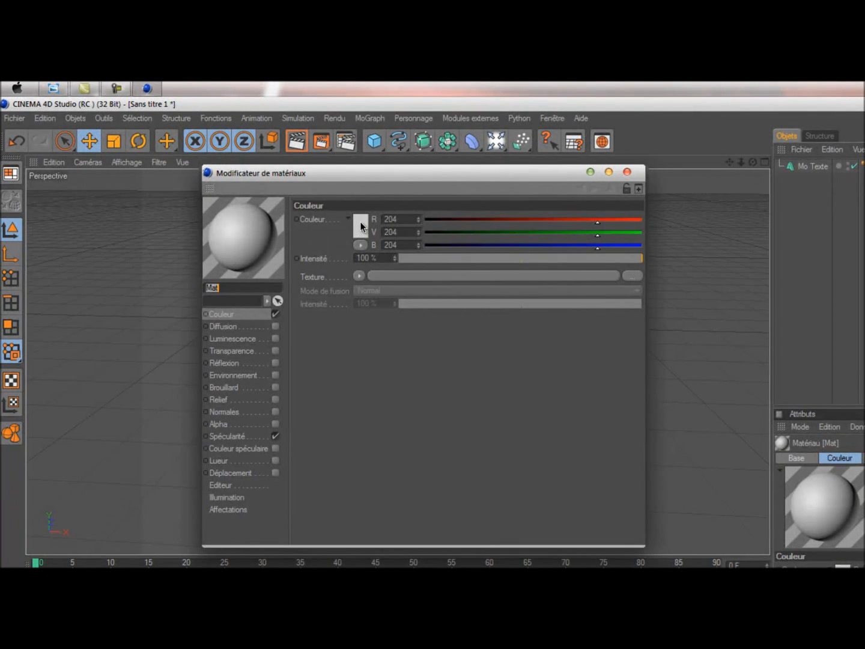
{"action": "left_click", "coordinate": [360, 221]}
{"action": "mouse_move", "coordinate": [357, 199]}
{"action": "left_mouse_down"}
{"action": "mouse_move", "coordinate": [349, 193]}
{"action": "mouse_move", "coordinate": [362, 198]}
{"action": "left_mouse_up"}
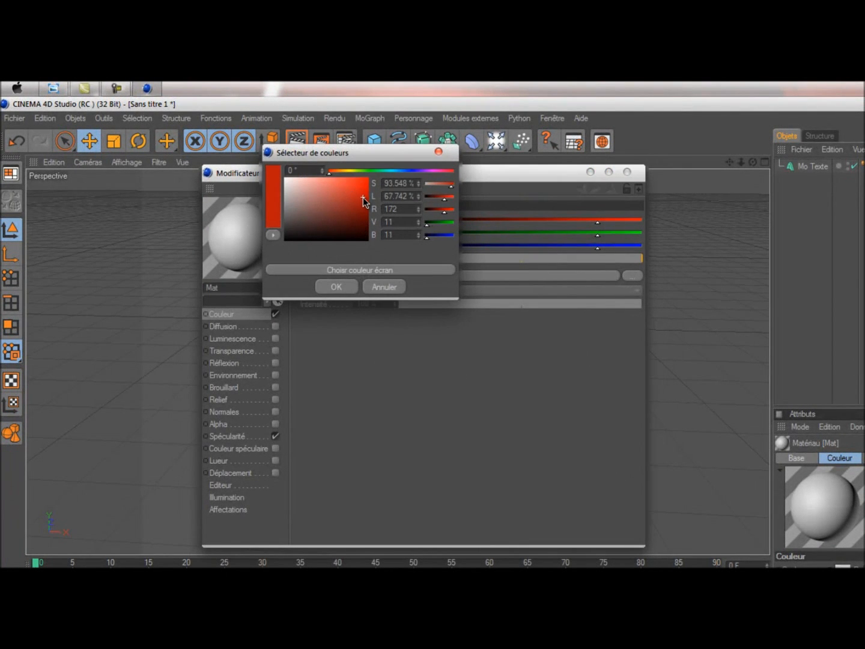
{"action": "left_click", "coordinate": [352, 284]}
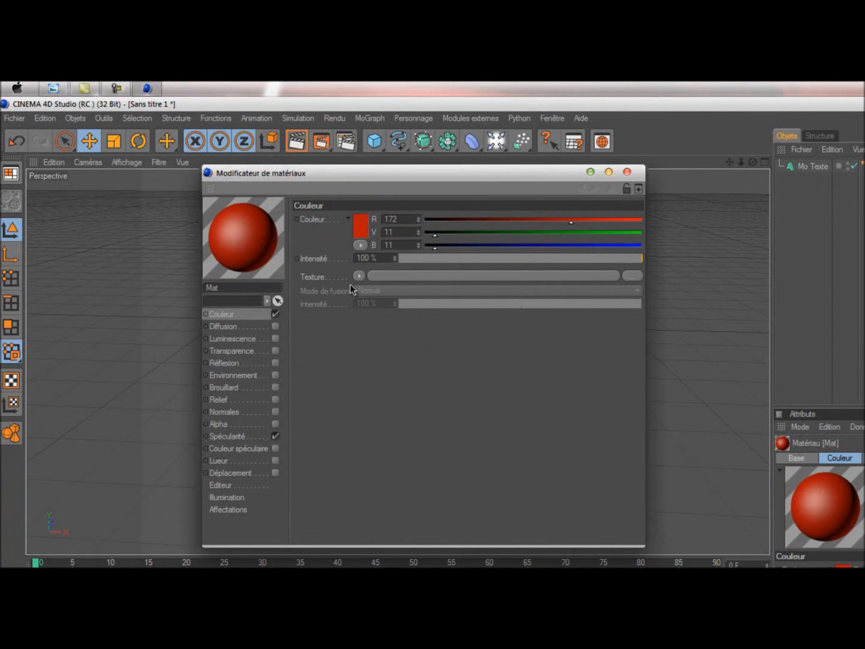
- Enable reflection on the red material at 14% intensity and apply the material to the Mo Texte object
{"action": "left_click", "coordinate": [275, 363]}
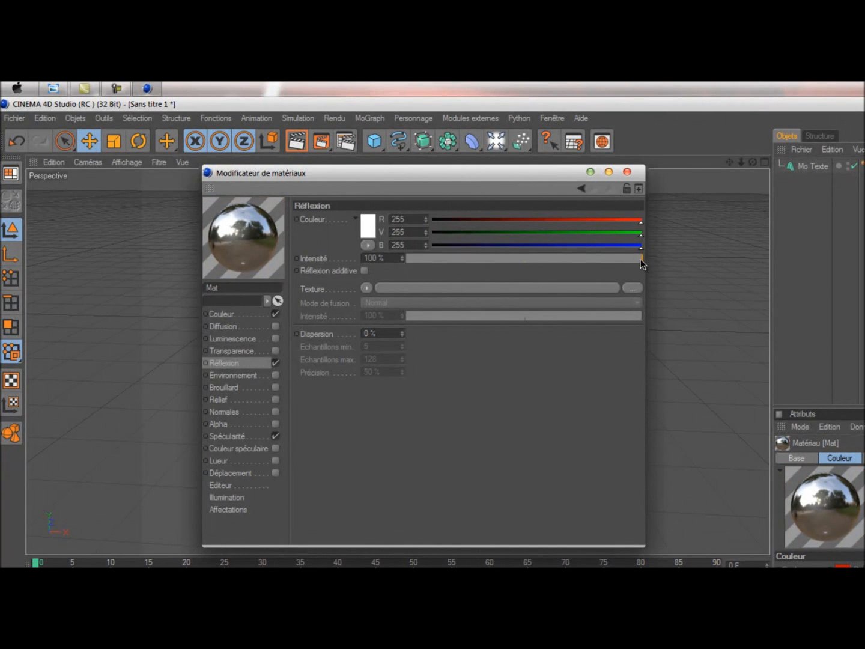
{"action": "left_click_drag", "start_coordinate": [642, 259], "coordinate": [442, 262]}
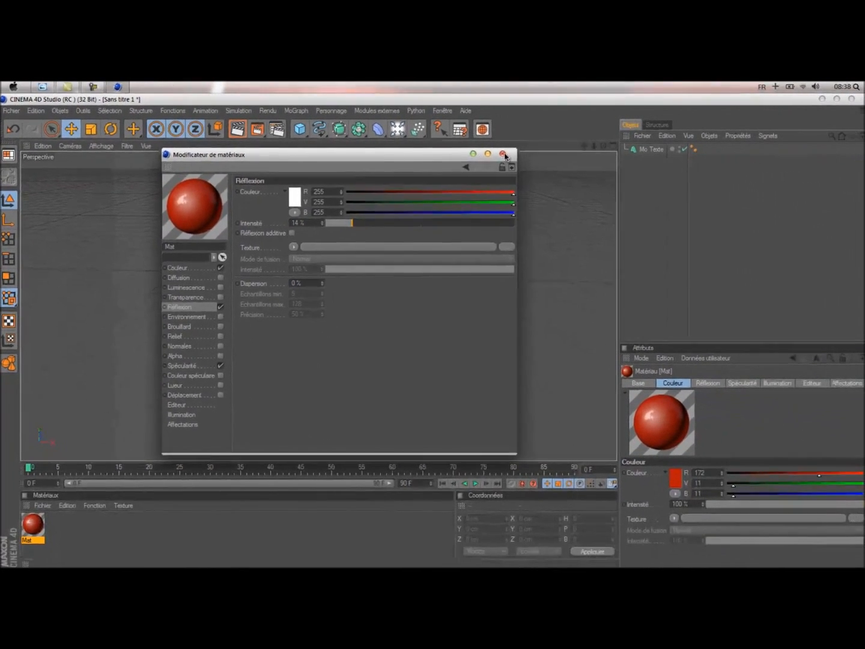
{"action": "left_click", "coordinate": [503, 154]}
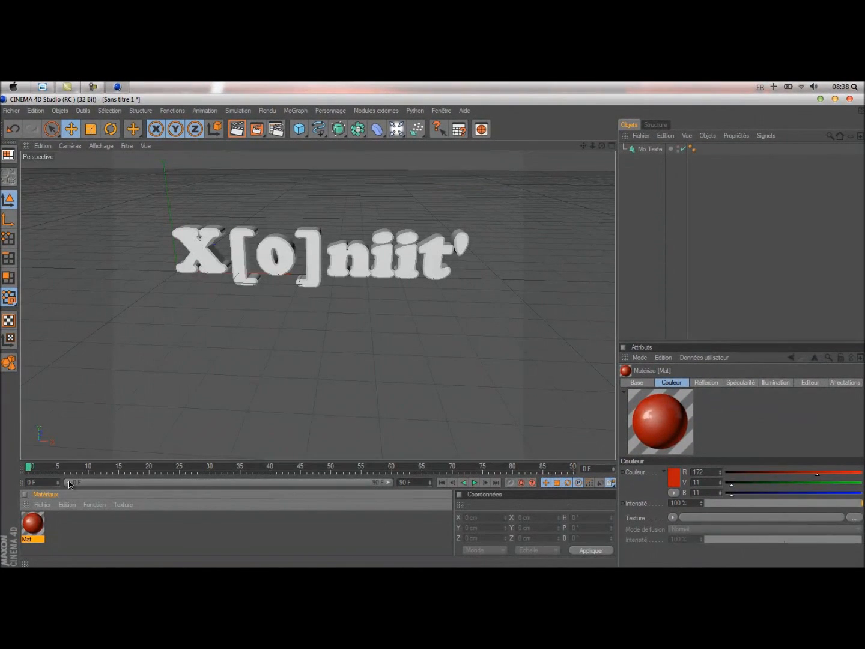
{"action": "left_click_drag", "start_coordinate": [35, 526], "coordinate": [658, 150]}
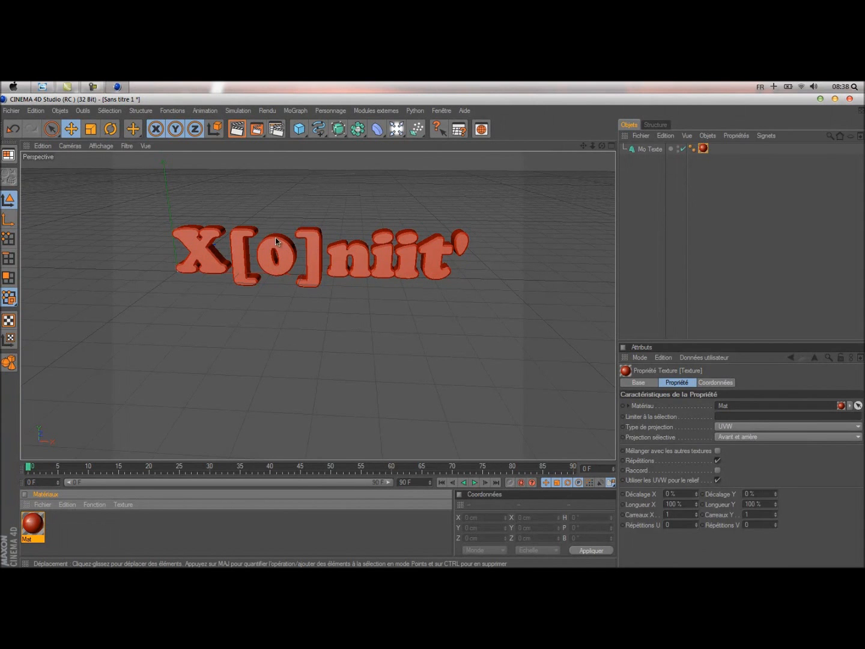
- Recheck the reference image, then duplicate the red text object and raise the copy along Y to about 99.5 cm
{"action": "left_click", "coordinate": [42, 87]}
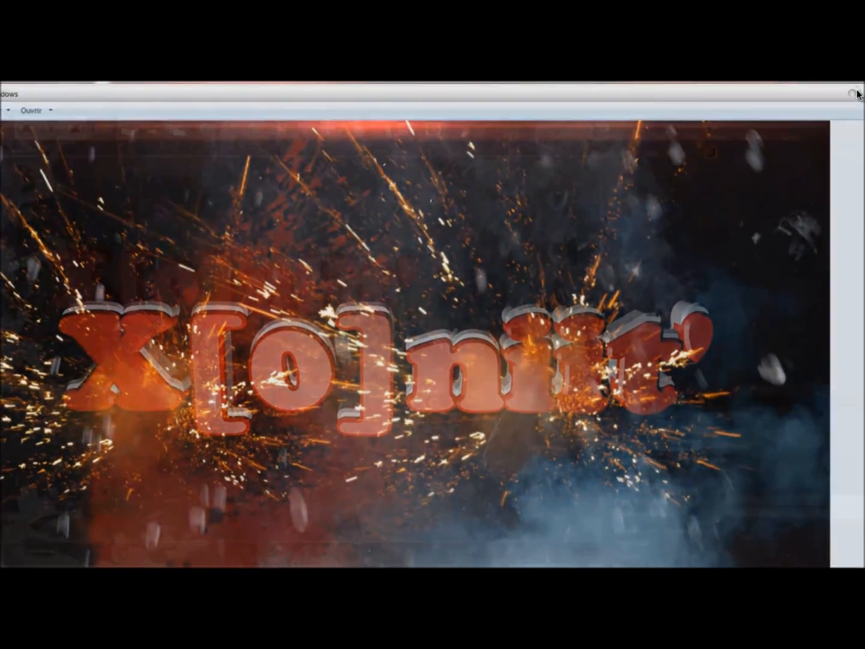
{"action": "left_click", "coordinate": [857, 95]}
{"action": "left_click", "coordinate": [646, 153]}
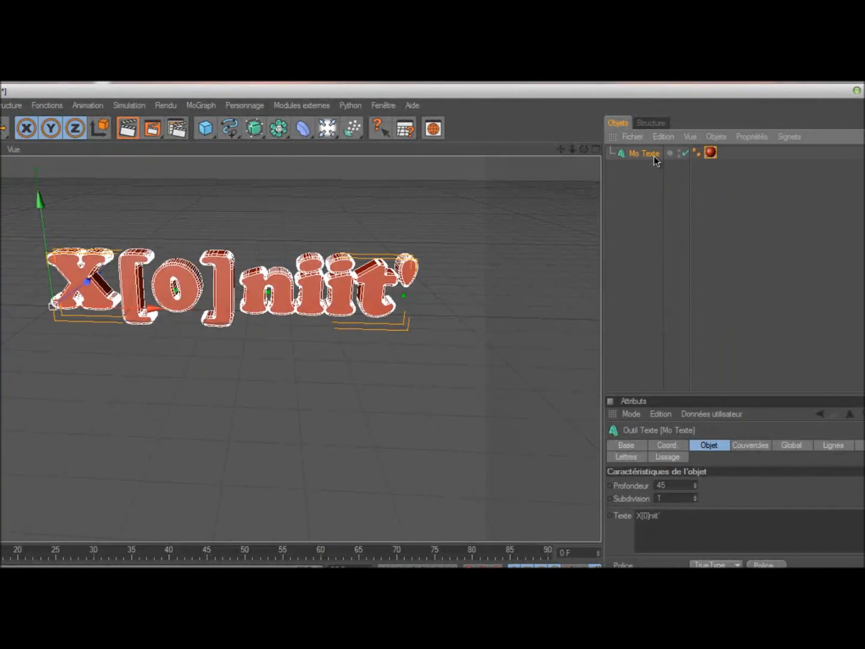
{"action": "key", "text": "ctrl+c"}
{"action": "key", "text": "ctrl+v"}
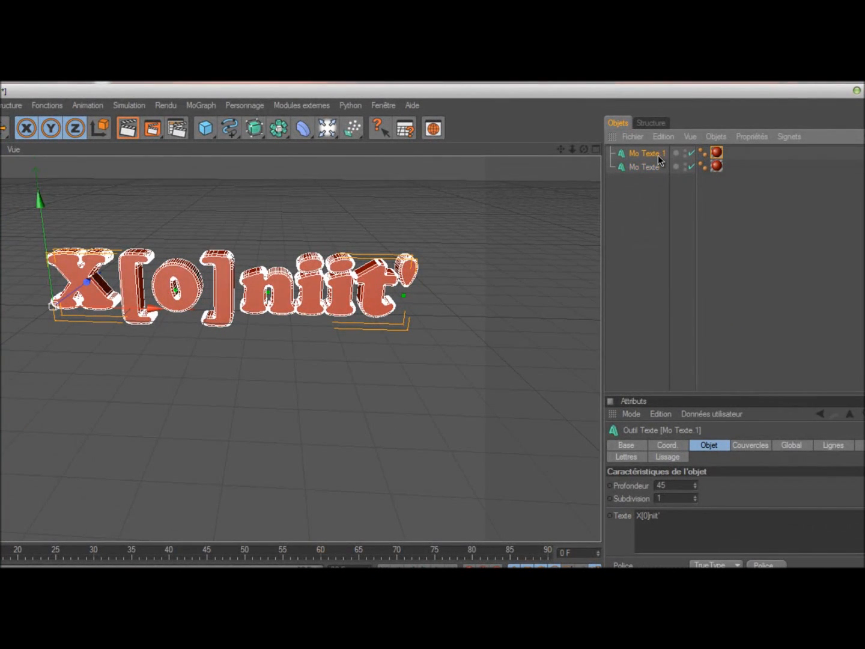
{"action": "left_click", "coordinate": [717, 154]}
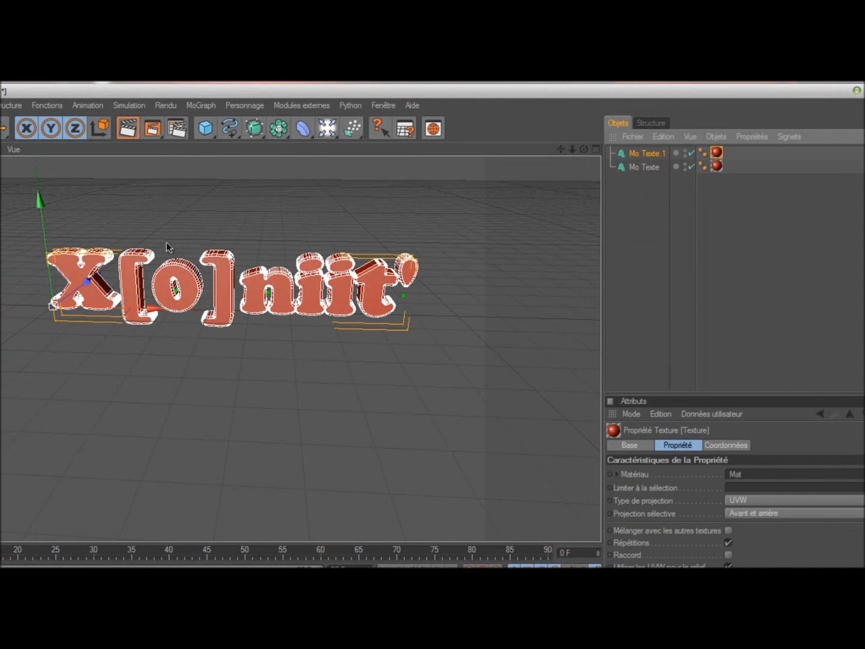
{"action": "left_click_drag", "start_coordinate": [42, 198], "coordinate": [372, 380]}
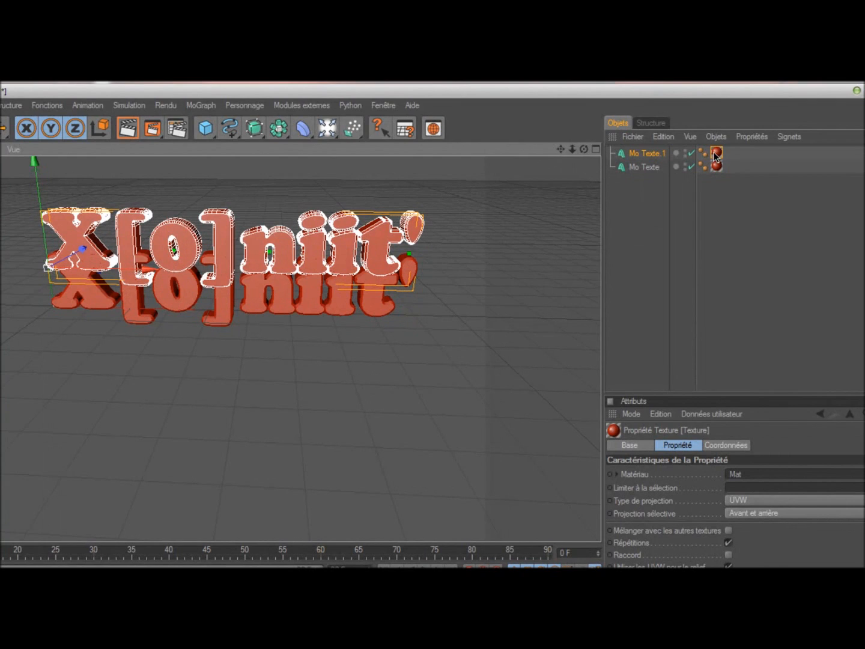
- Delete the red material tag from the copied text and create a second material, opening it for editing
{"action": "left_click", "coordinate": [716, 155]}
{"action": "key", "text": "Delete"}
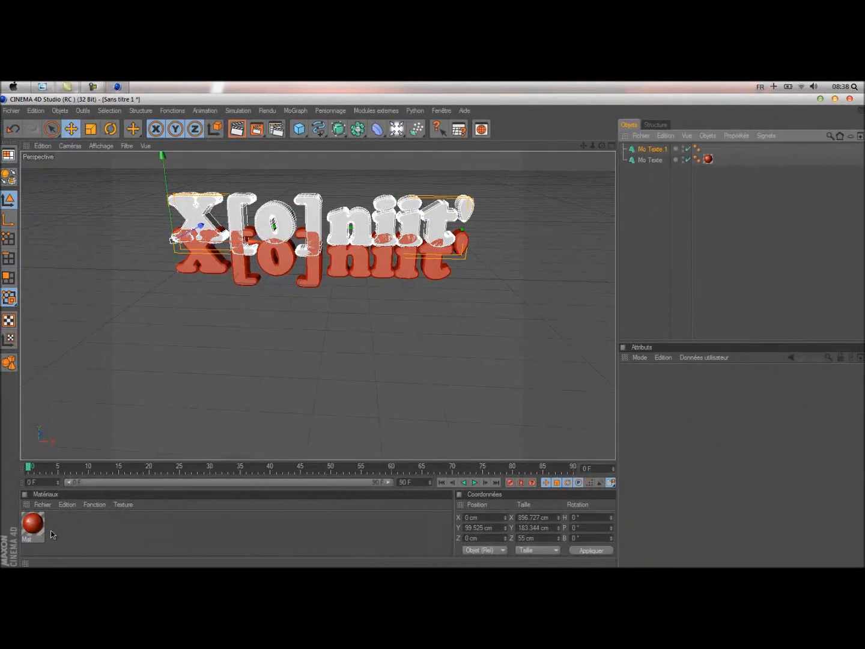
{"action": "double_click", "coordinate": [52, 535]}
{"action": "double_click", "coordinate": [33, 523]}
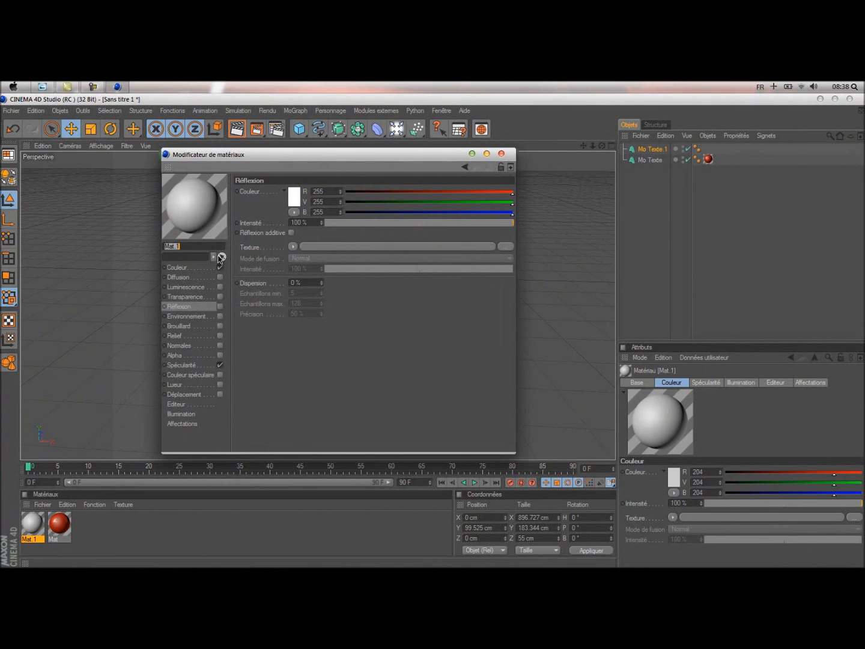
- Set the second material's reflection colour to black, RGB 0, 0, 0
{"action": "left_click", "coordinate": [294, 197]}
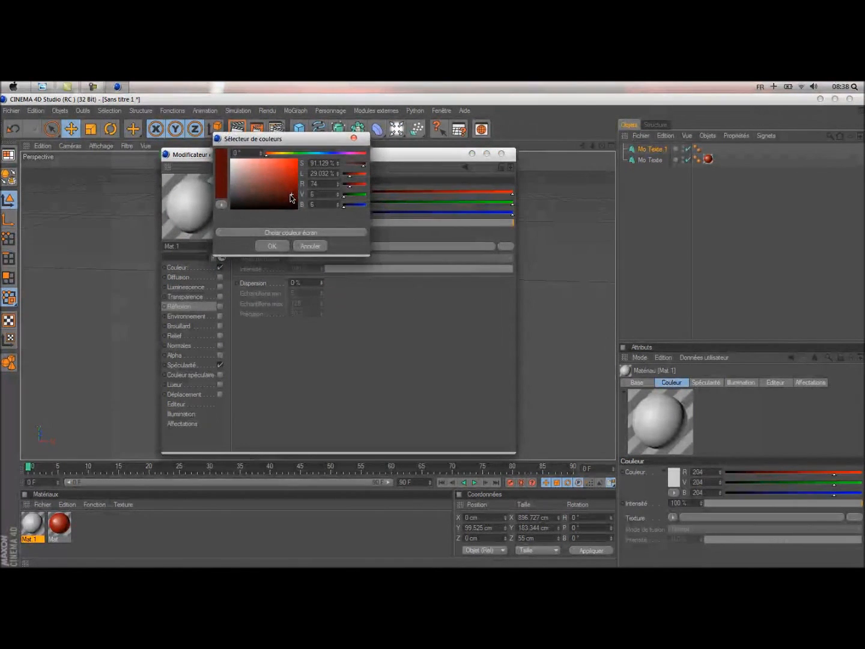
{"action": "left_click_drag", "start_coordinate": [262, 203], "coordinate": [277, 212]}
{"action": "left_click", "coordinate": [271, 246]}
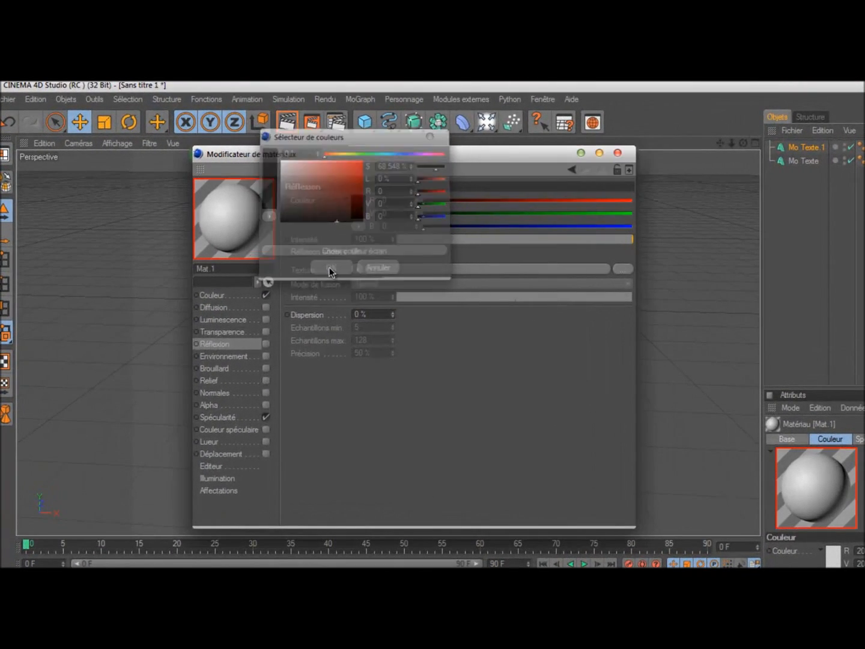
- Set the second material's base colour to black, RGB 0, 0, 0
{"action": "left_click", "coordinate": [232, 296]}
{"action": "left_click", "coordinate": [351, 207]}
{"action": "left_click_drag", "start_coordinate": [352, 209], "coordinate": [355, 230]}
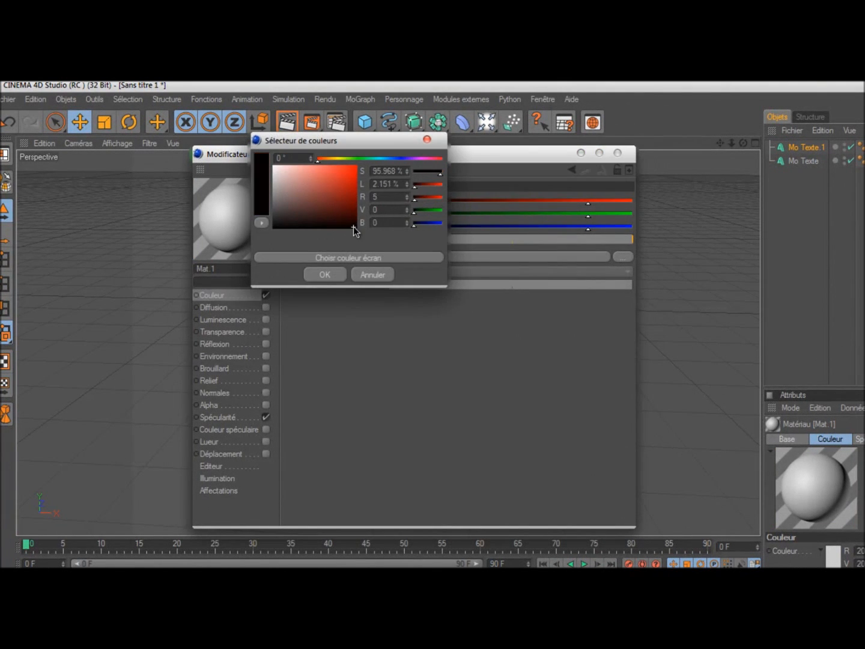
{"action": "left_click", "coordinate": [333, 273]}
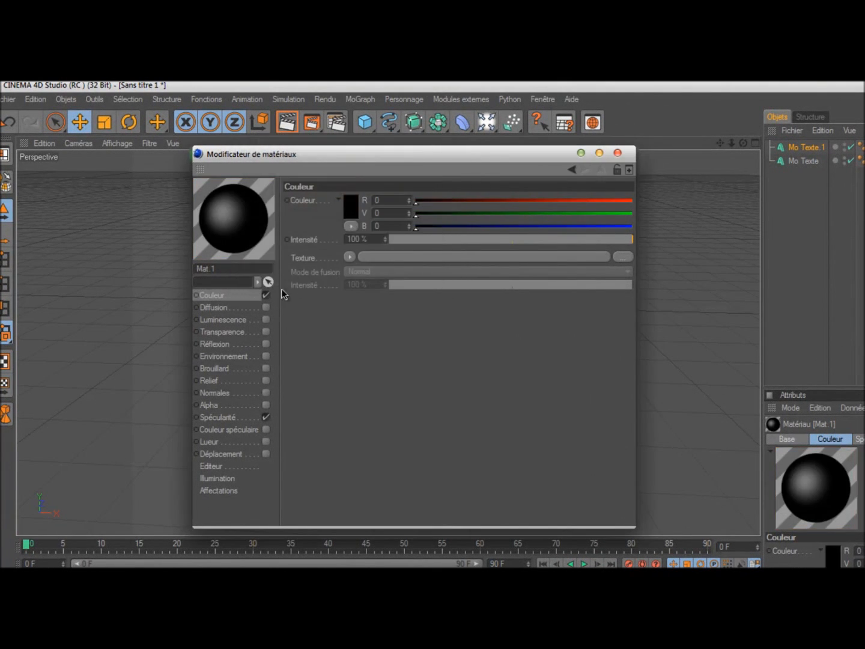
- Enable reflection on the black material with a white colour, RGB 255, 255, 255, at 14% intensity and close the material editor
{"action": "left_click", "coordinate": [266, 344]}
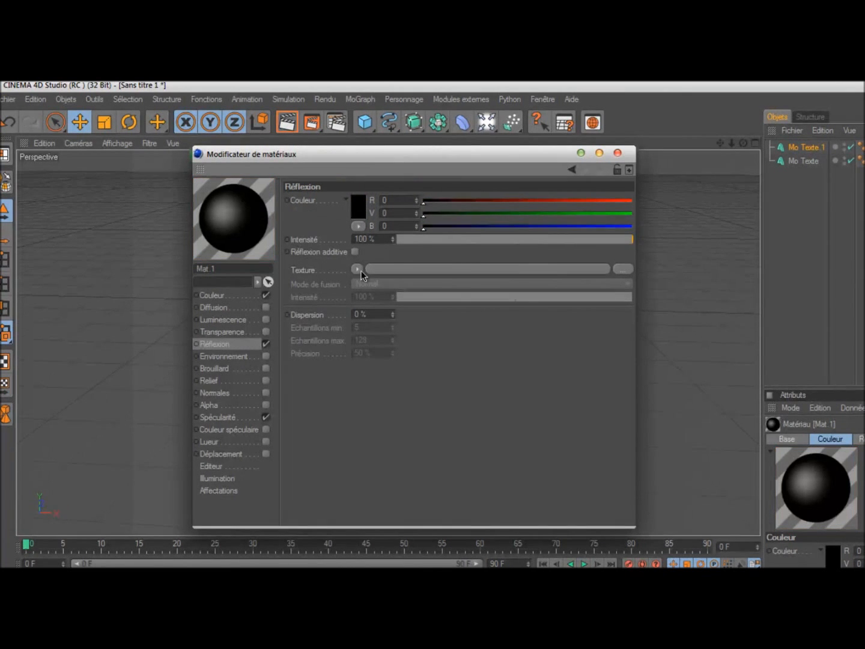
{"action": "left_click", "coordinate": [356, 204]}
{"action": "left_click", "coordinate": [281, 166]}
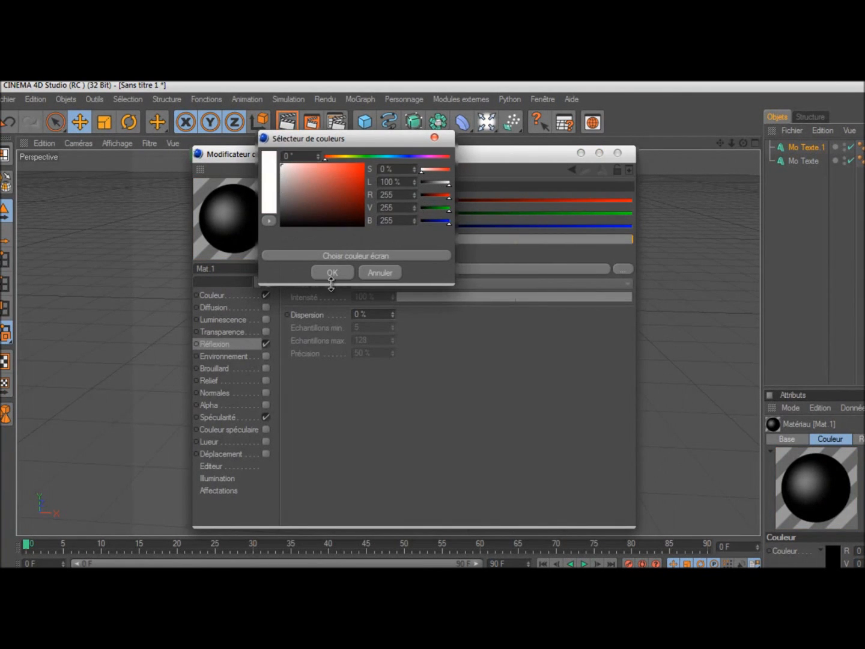
{"action": "left_click", "coordinate": [333, 273]}
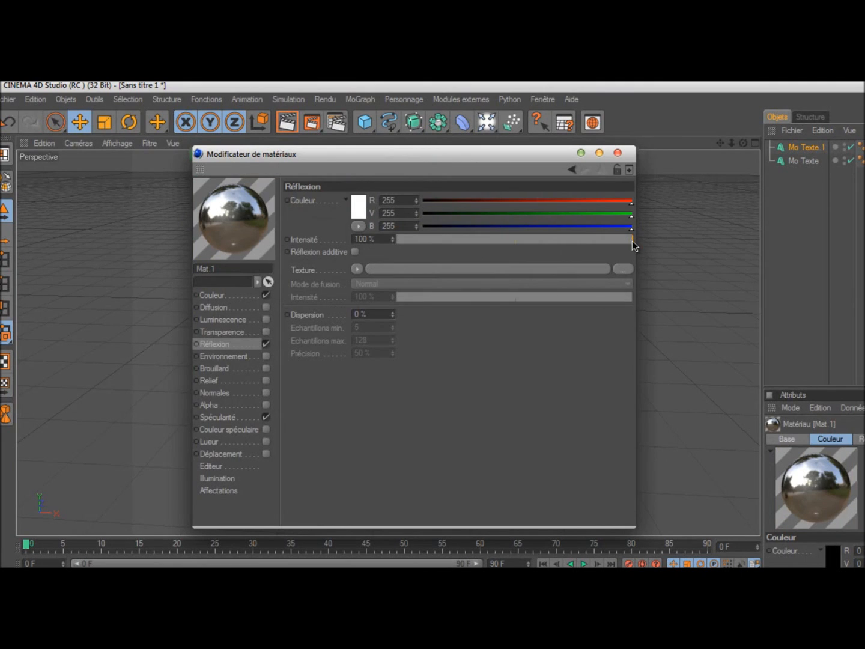
{"action": "left_click_drag", "start_coordinate": [632, 241], "coordinate": [430, 241]}
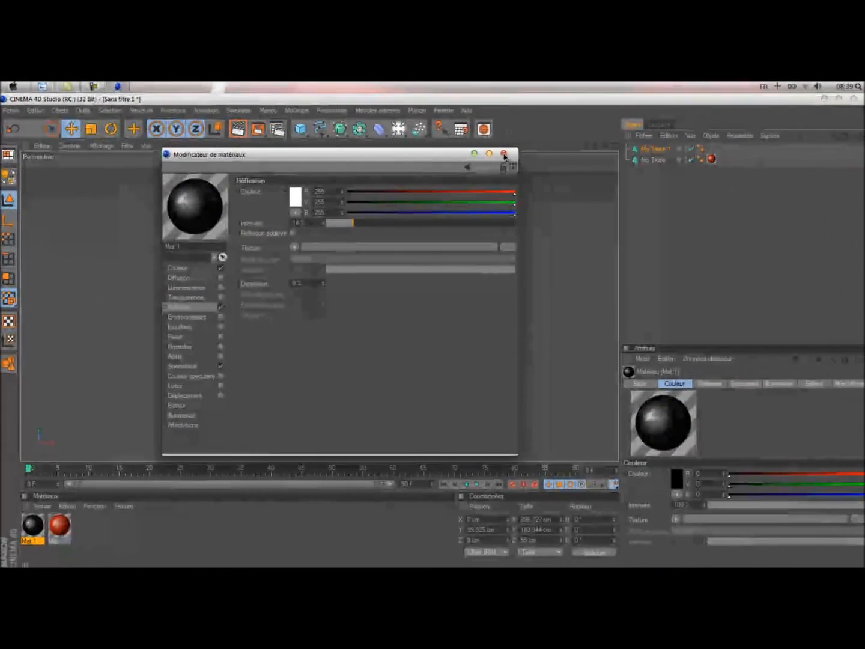
{"action": "left_click", "coordinate": [618, 154]}
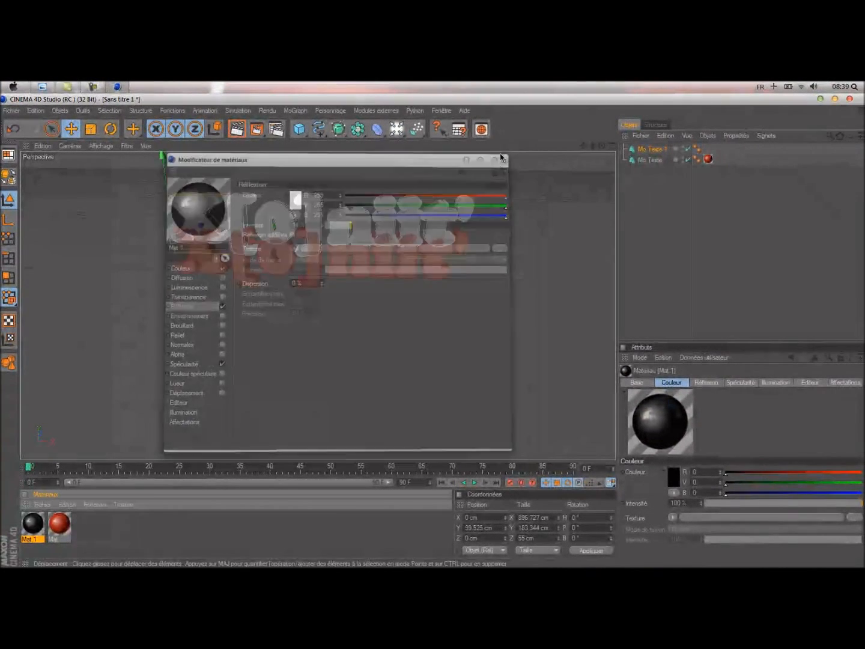
- Apply the black material to the copied text object Mo Texte.1 and deselect it
{"action": "left_click_drag", "start_coordinate": [38, 531], "coordinate": [588, 195]}
{"action": "left_click_drag", "start_coordinate": [645, 154], "coordinate": [646, 148]}
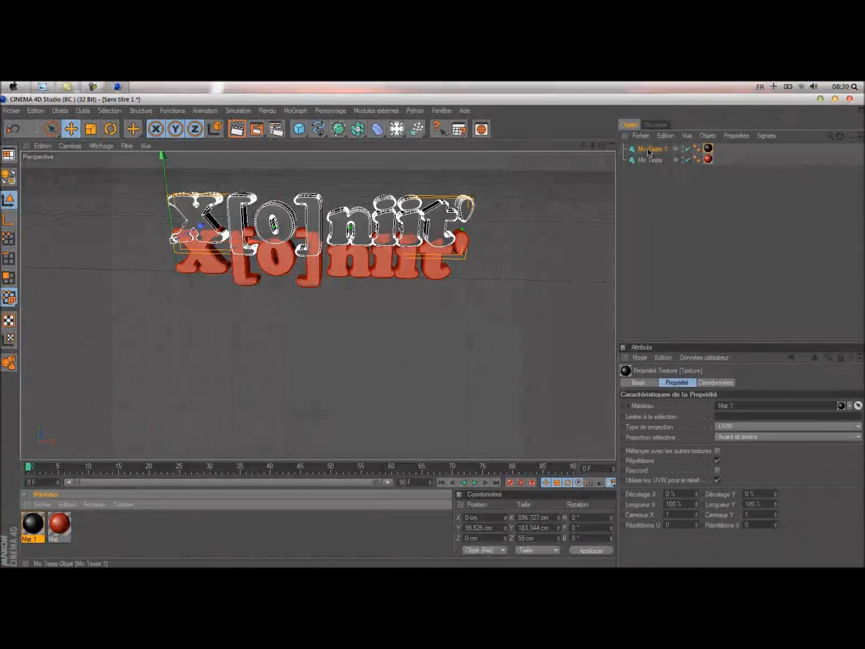
{"action": "left_click", "coordinate": [775, 236]}
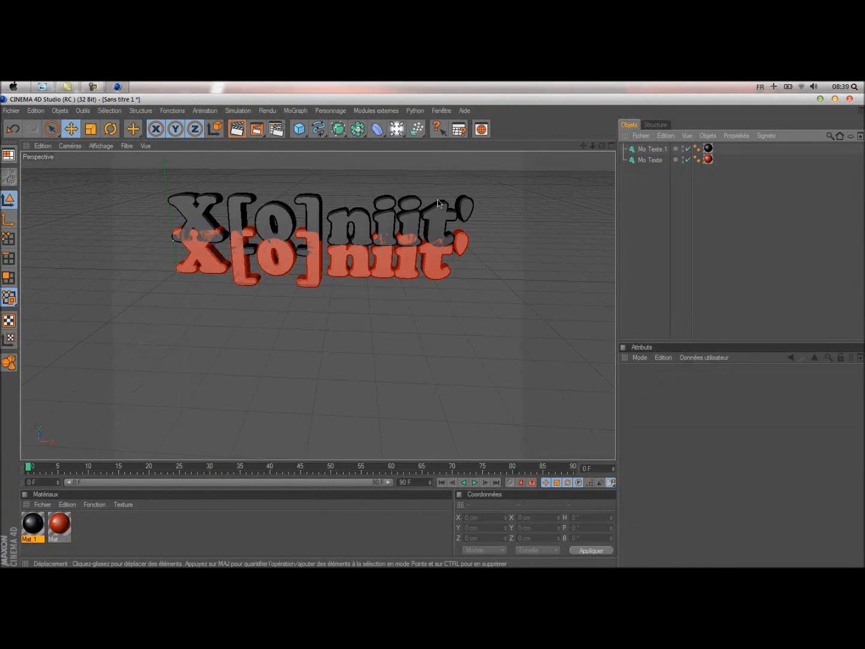
- Lower the black text copy to about Y 11.7 cm and shift it behind the red text to about Z 8.9 cm
{"action": "left_click", "coordinate": [651, 149]}
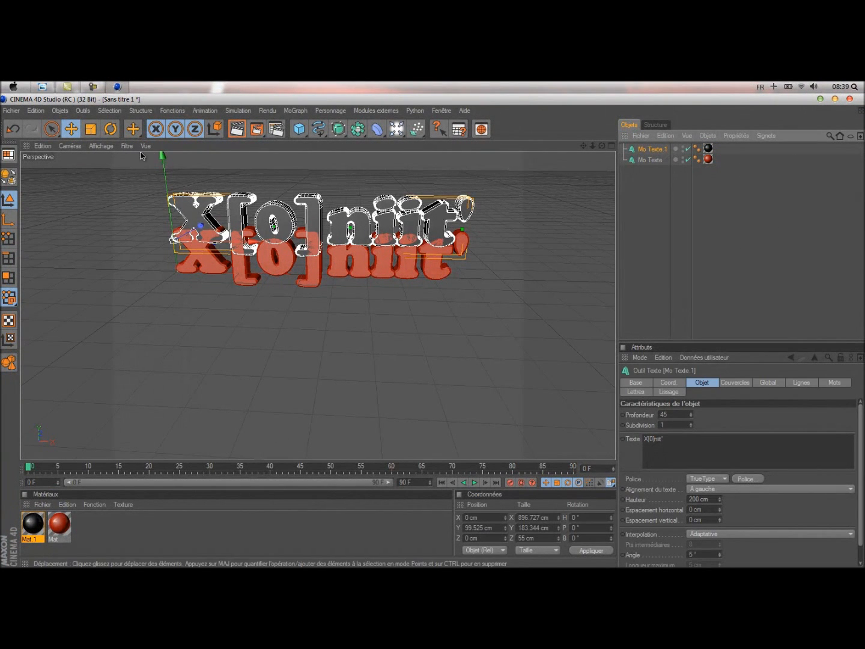
{"action": "left_click_drag", "start_coordinate": [163, 156], "coordinate": [165, 179]}
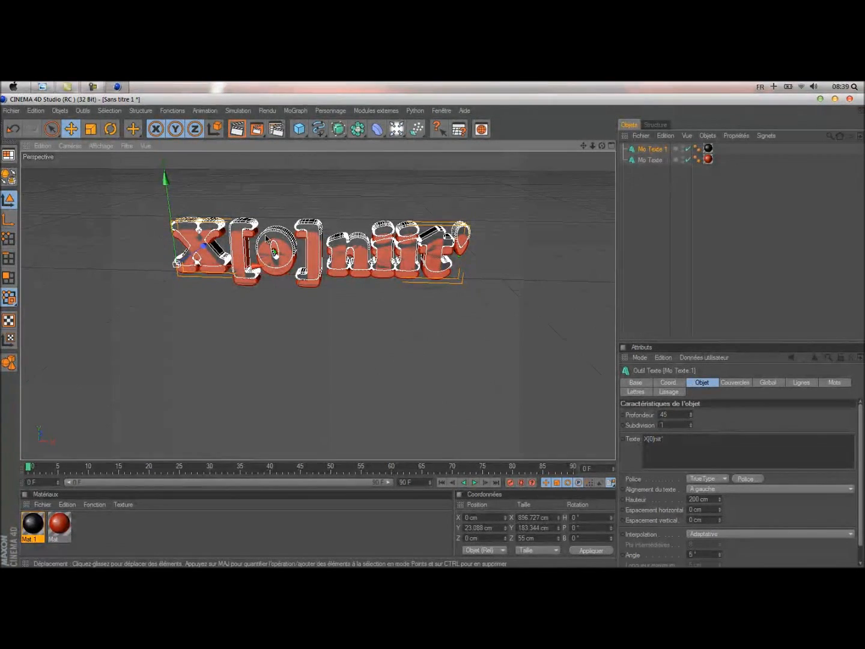
{"action": "mouse_move", "coordinate": [432, 331]}
{"action": "left_mouse_down", "text": "alt"}
{"action": "mouse_move", "coordinate": [458, 331]}
{"action": "mouse_move", "coordinate": [435, 333]}
{"action": "left_mouse_up", "text": "alt"}
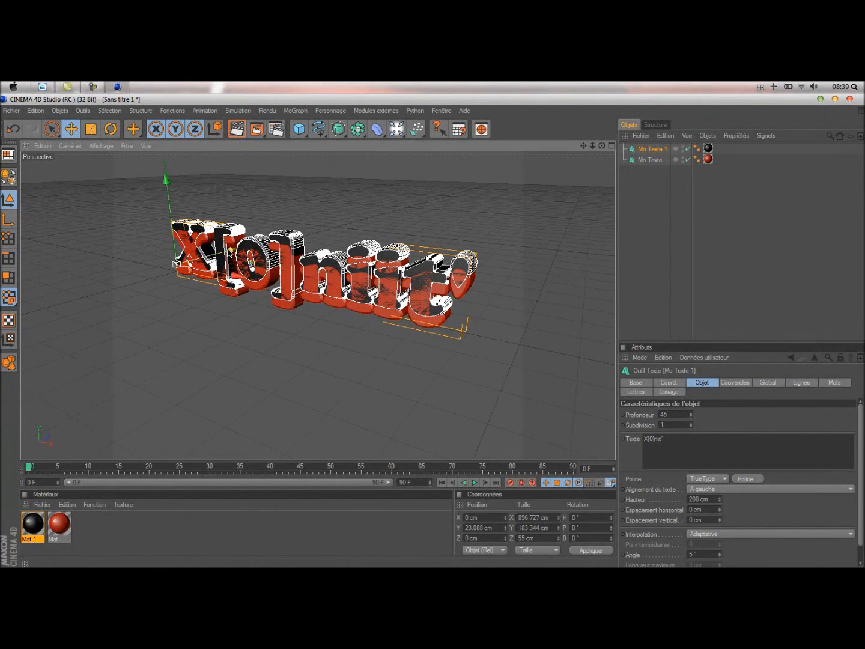
{"action": "left_click_drag", "start_coordinate": [228, 250], "coordinate": [231, 248]}
{"action": "left_click_drag", "start_coordinate": [169, 177], "coordinate": [170, 181]}
{"action": "left_click_drag", "start_coordinate": [235, 252], "coordinate": [233, 253]}
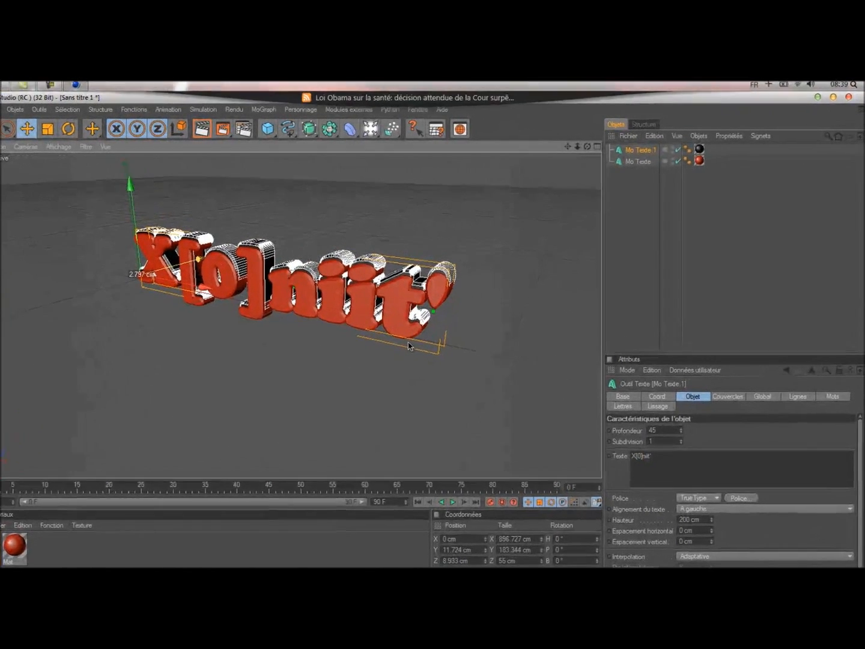
{"action": "left_click", "coordinate": [700, 257]}
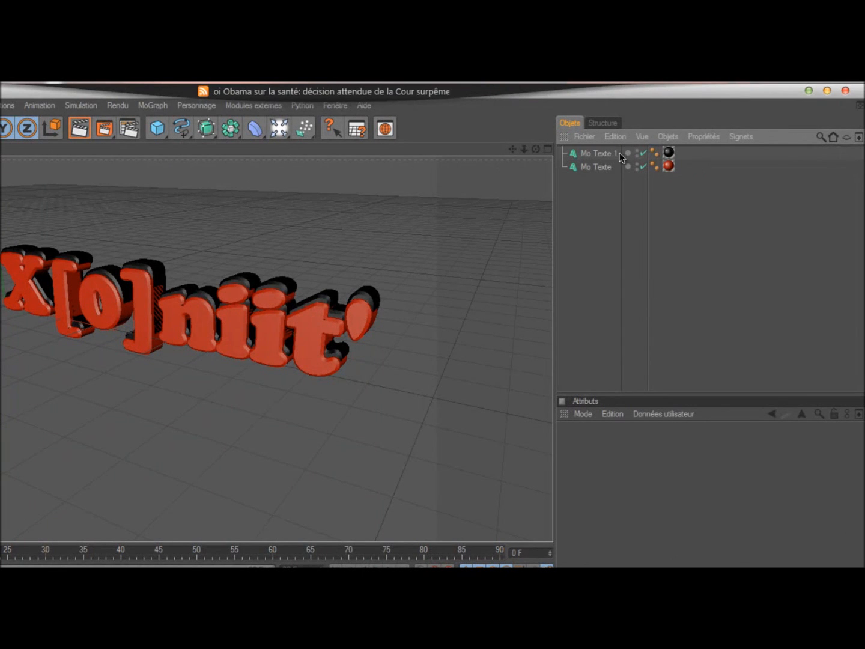
- Bring the black text copy closer to the red text, at about Y 6.8 cm and Z 5.2 cm
{"action": "left_click", "coordinate": [598, 154]}
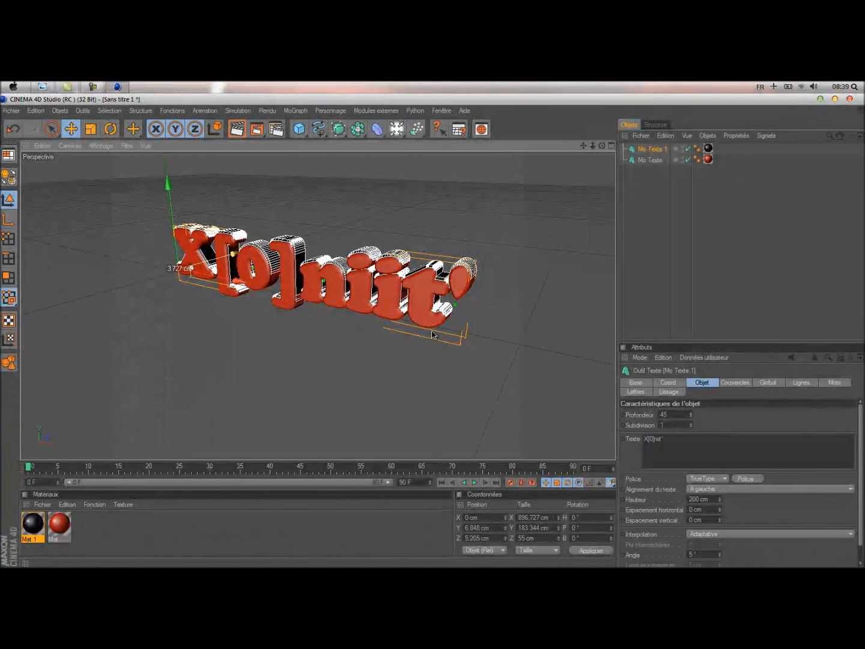
{"action": "left_click", "coordinate": [671, 238]}
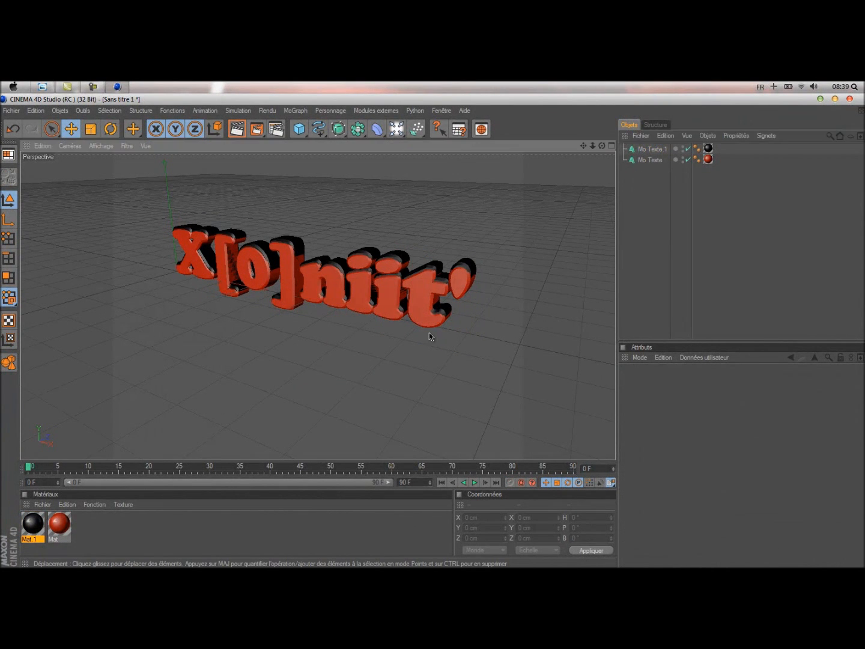
{"action": "middle_click_drag", "start_coordinate": [434, 331], "coordinate": [422, 354], "text": "alt"}
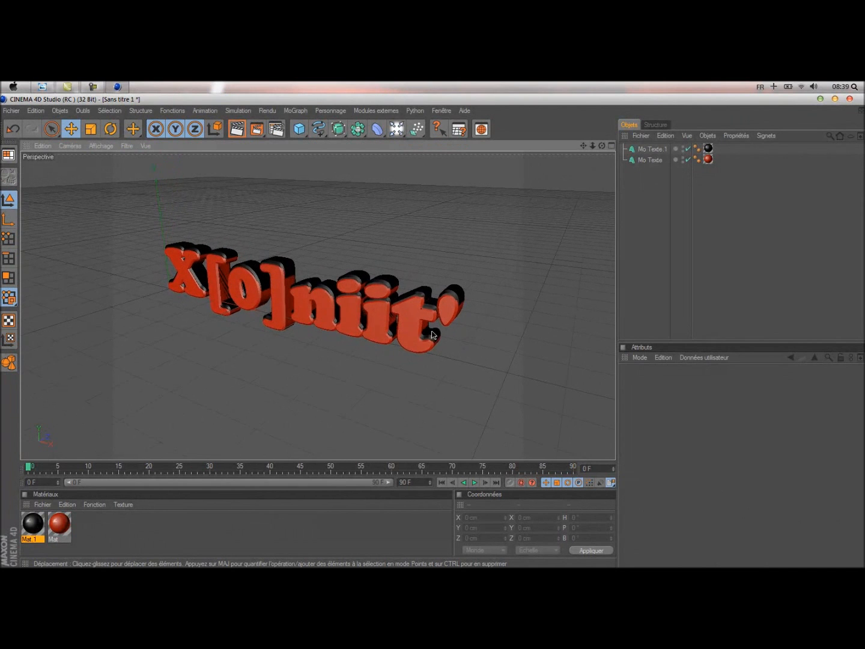
{"action": "mouse_move", "coordinate": [433, 332]}
{"action": "left_mouse_down", "text": "alt"}
{"action": "mouse_move", "coordinate": [425, 334]}
{"action": "mouse_move", "coordinate": [434, 331]}
{"action": "left_mouse_up", "text": "alt"}
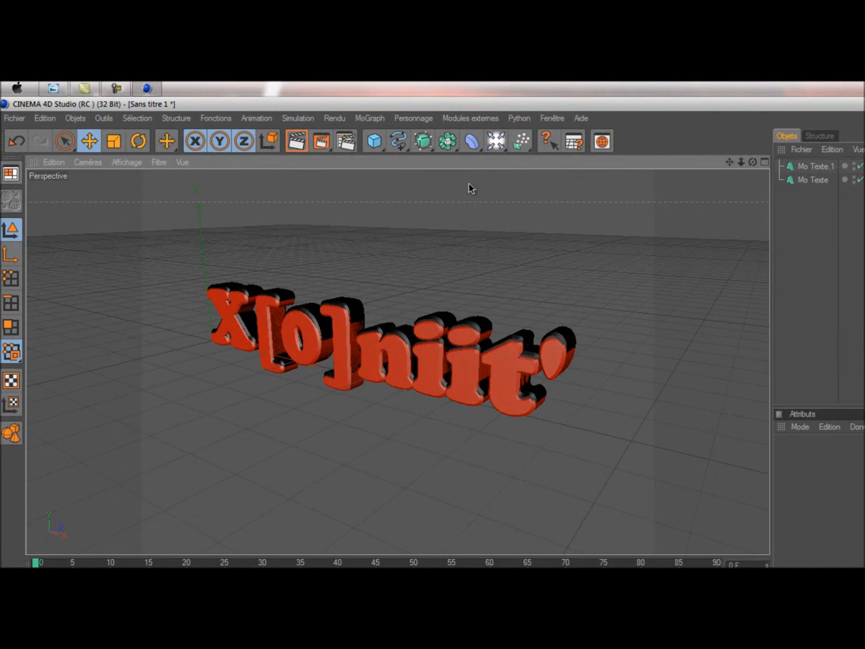
- Set the render output size to the 1920 x 1200 screen preset
{"action": "left_click", "coordinate": [346, 141]}
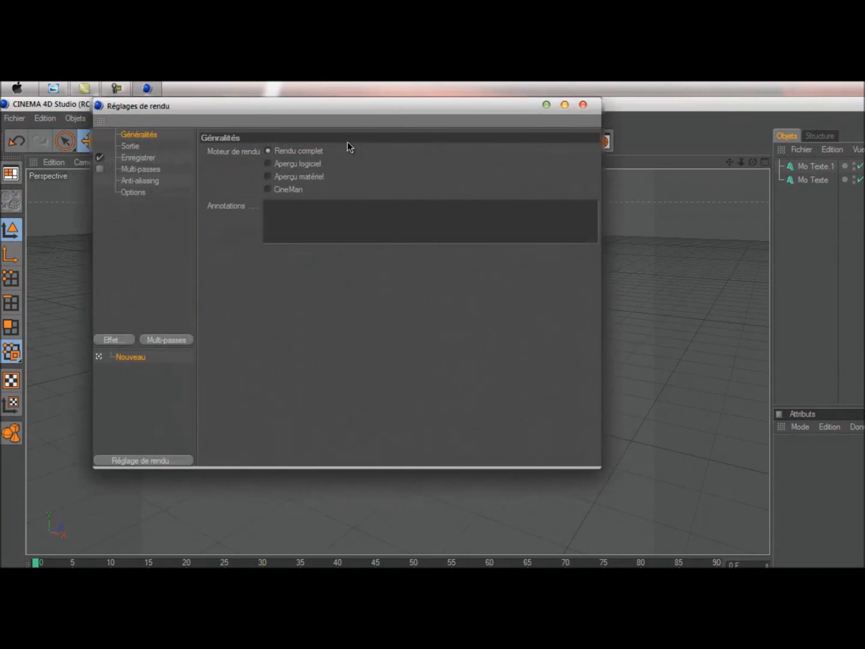
{"action": "left_click", "coordinate": [130, 146]}
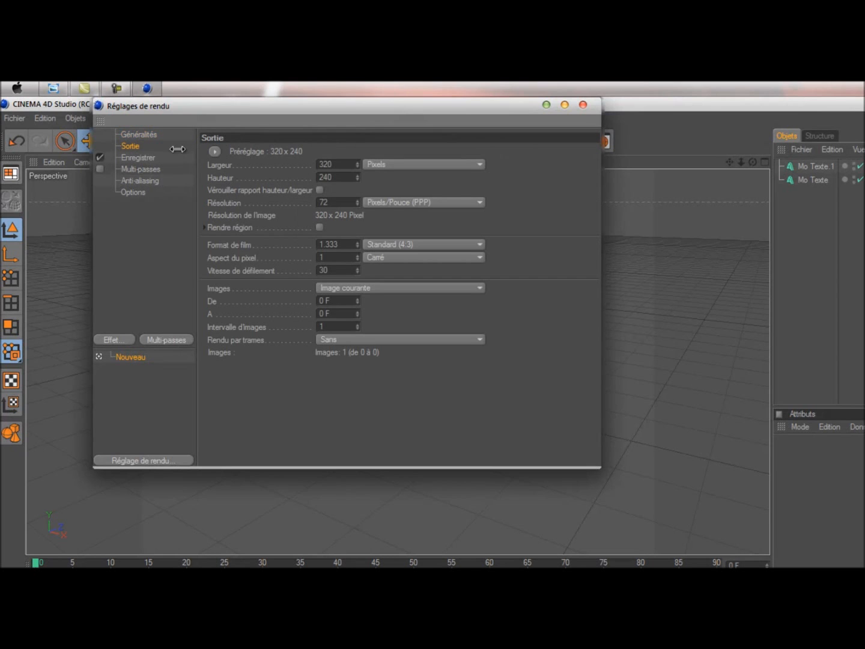
{"action": "left_click", "coordinate": [215, 151]}
{"action": "mouse_move", "coordinate": [223, 169]}
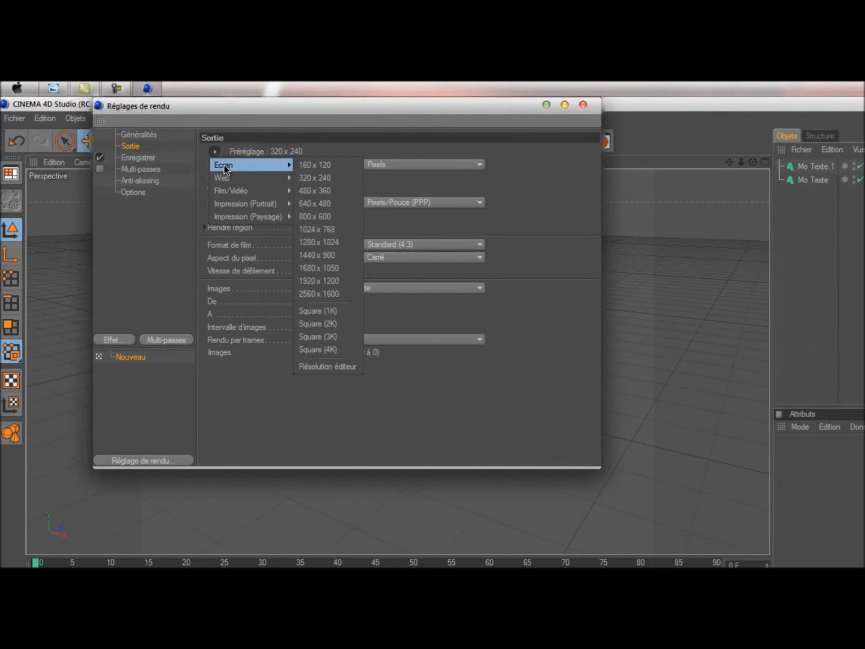
{"action": "left_click", "coordinate": [353, 281]}
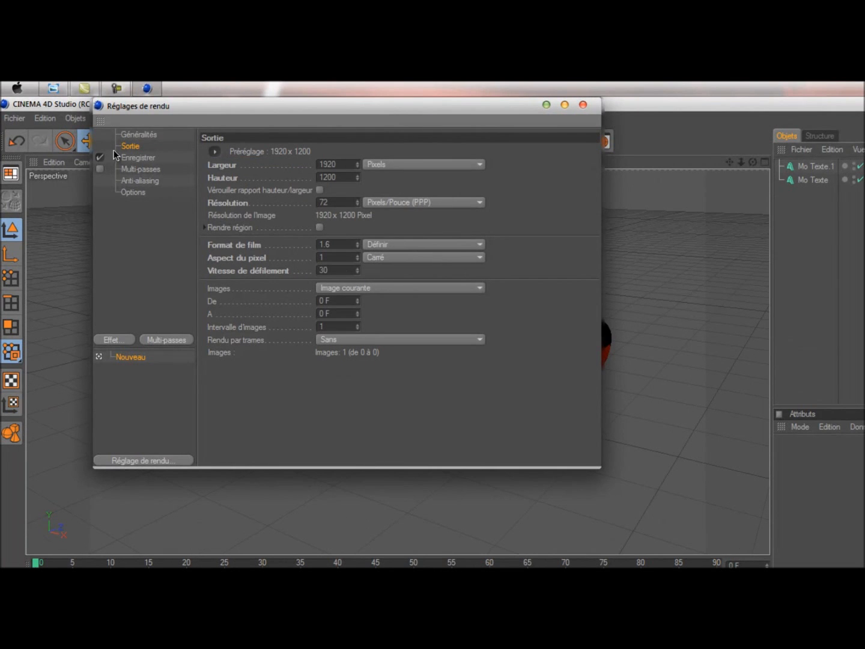
- Set the render's save path to a file named XO-2 in the folder "X[0]niit' - écriture pour photoshop" under Documents > Cinema 4D
{"action": "left_click", "coordinate": [133, 159]}
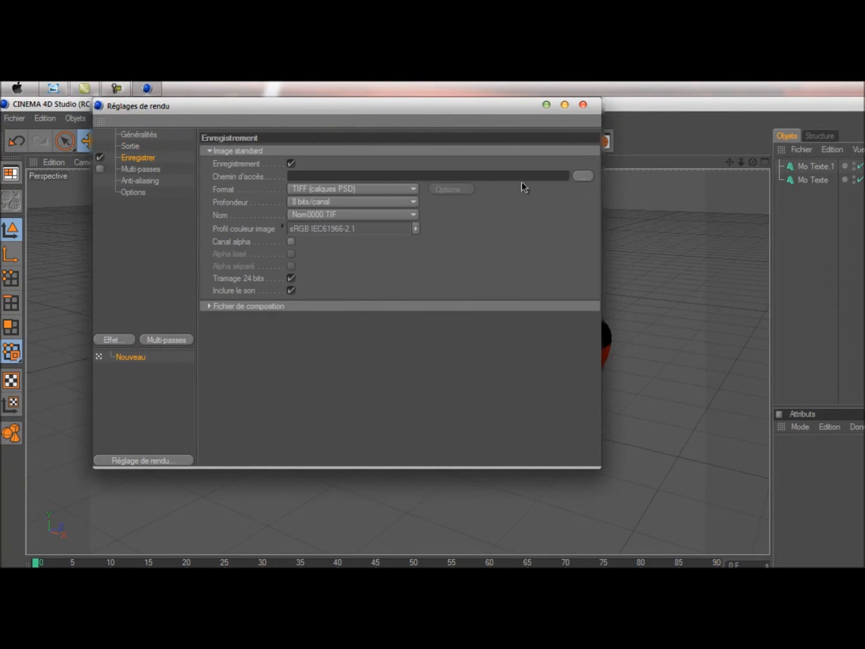
{"action": "left_click", "coordinate": [582, 177]}
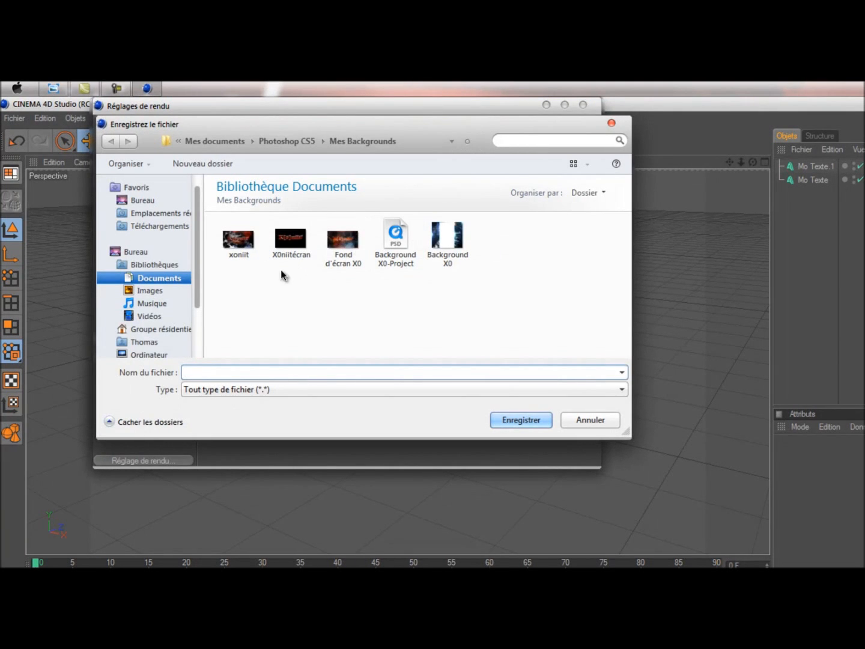
{"action": "left_click", "coordinate": [159, 279]}
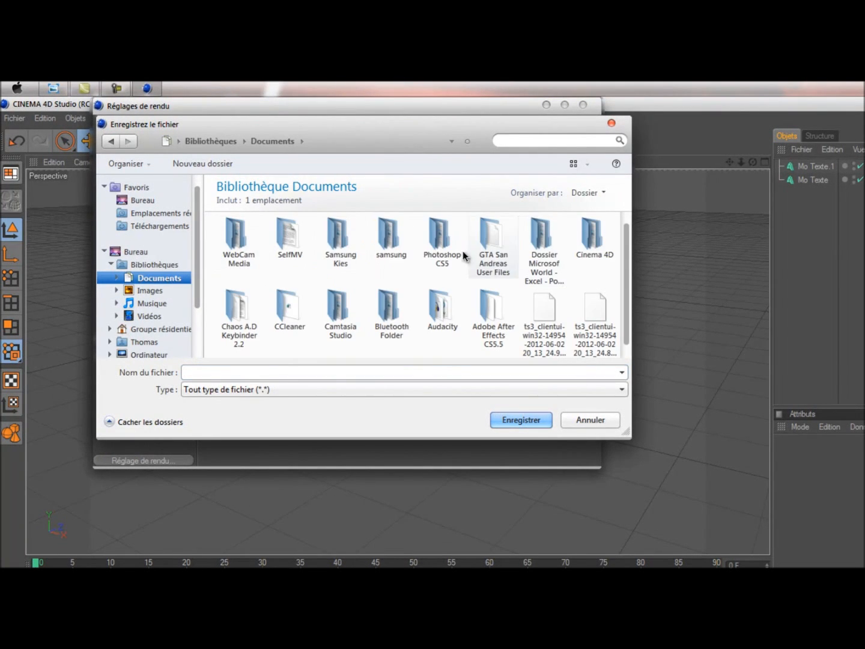
{"action": "double_click", "coordinate": [592, 236]}
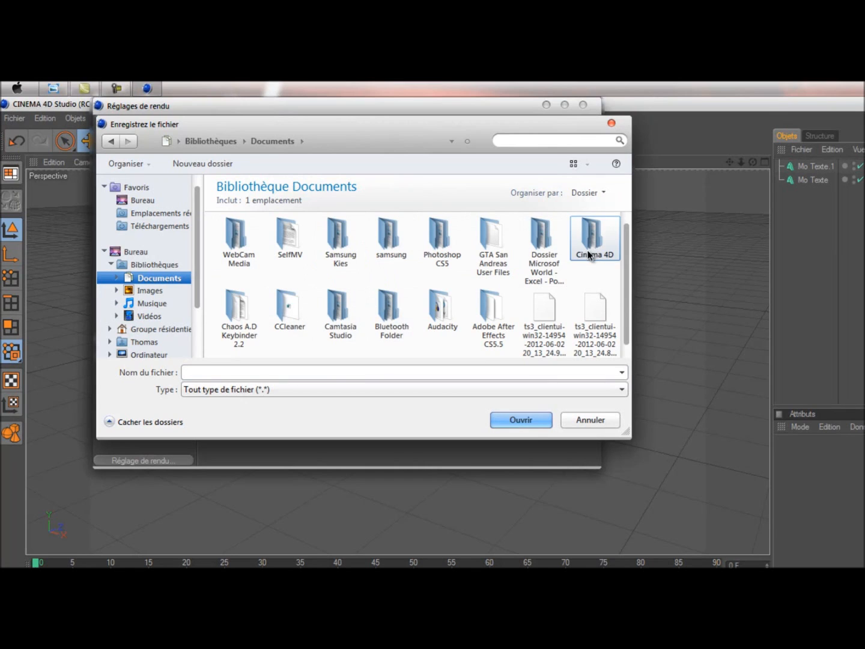
{"action": "double_click", "coordinate": [253, 245]}
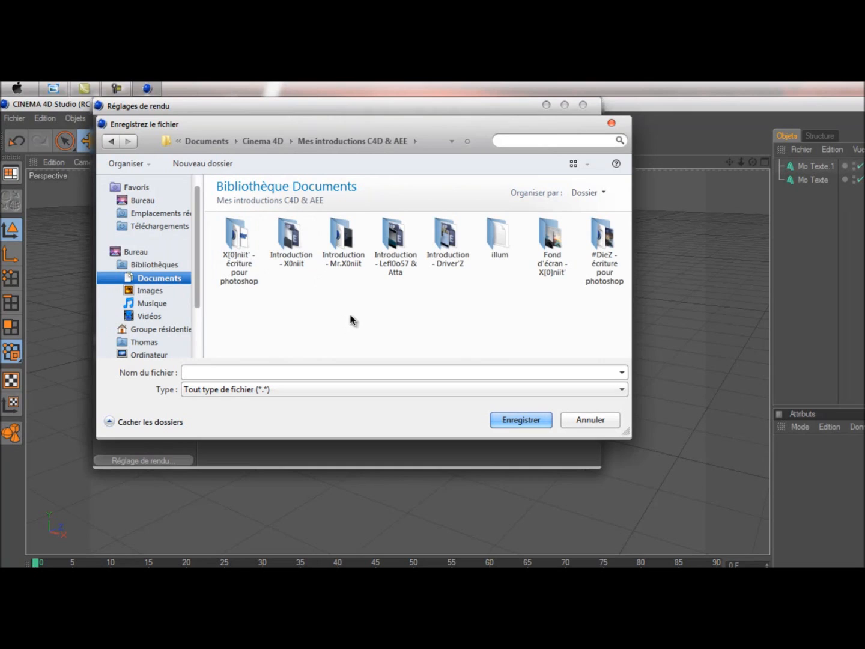
{"action": "double_click", "coordinate": [242, 252]}
{"action": "left_click", "coordinate": [276, 370]}
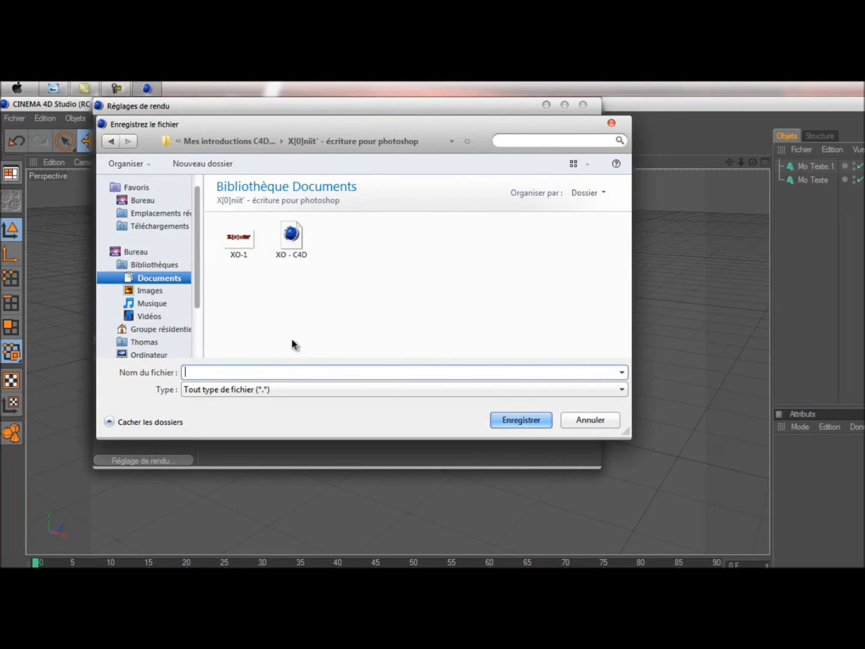
{"action": "type", "text": "XO"}
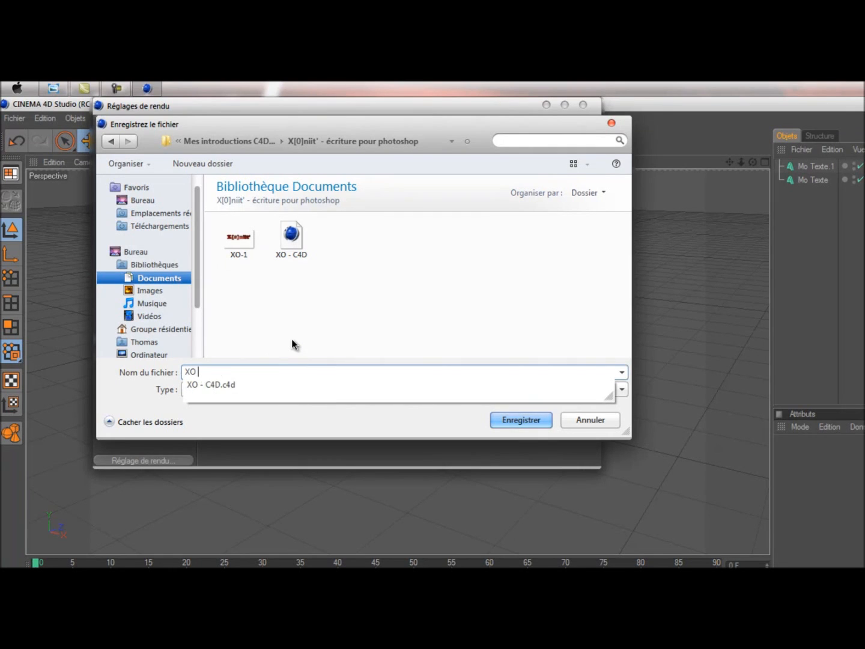
{"action": "type", "text": "-2"}
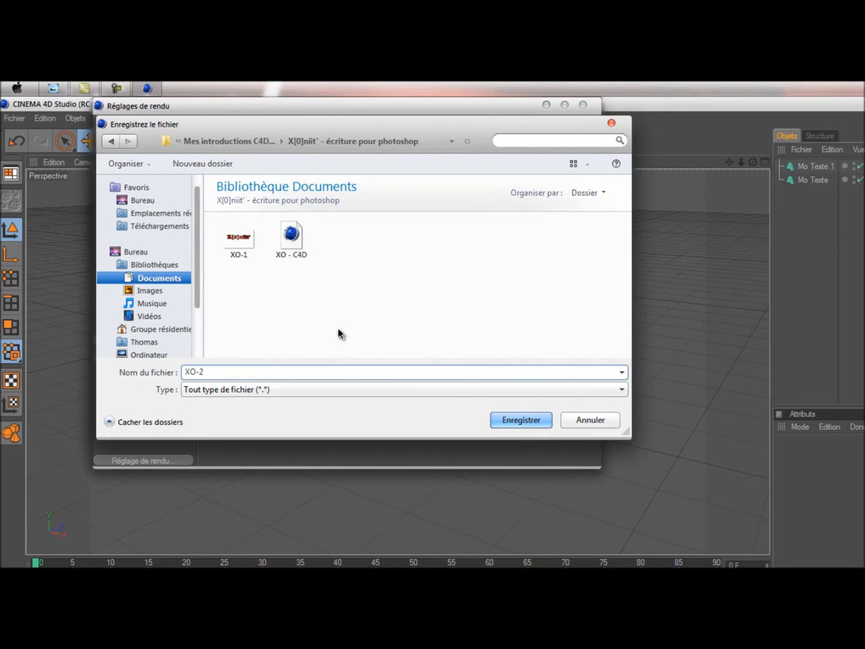
{"action": "left_click", "coordinate": [512, 419]}
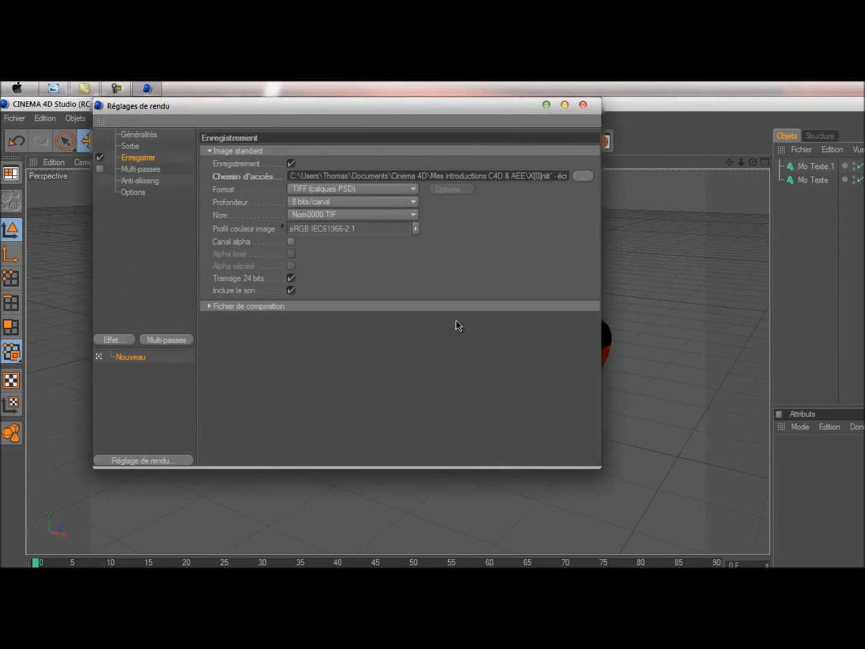
- Set the render's save format to JPEG and enable the alpha channel
{"action": "left_click", "coordinate": [338, 189]}
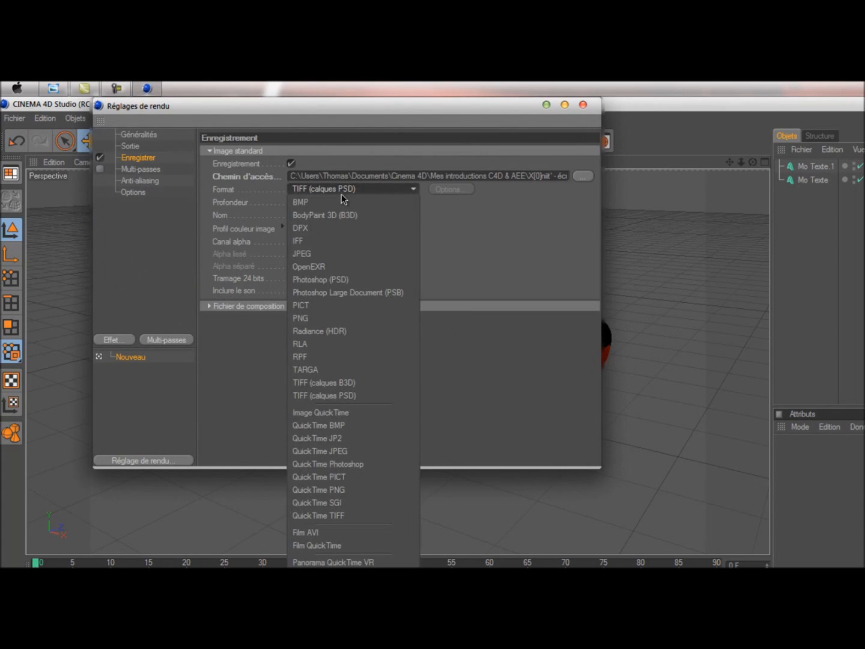
{"action": "left_click", "coordinate": [347, 253]}
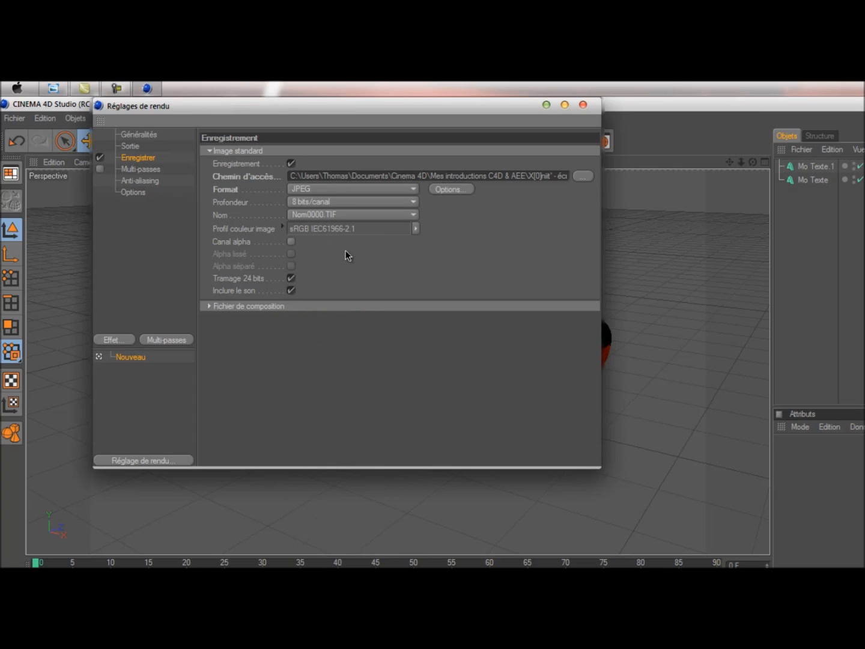
{"action": "left_click", "coordinate": [292, 242]}
- Set the render's anti-aliasing to best quality (Au mieux) with a minimum level of 2x2, and close the render settings
{"action": "left_click", "coordinate": [164, 169]}
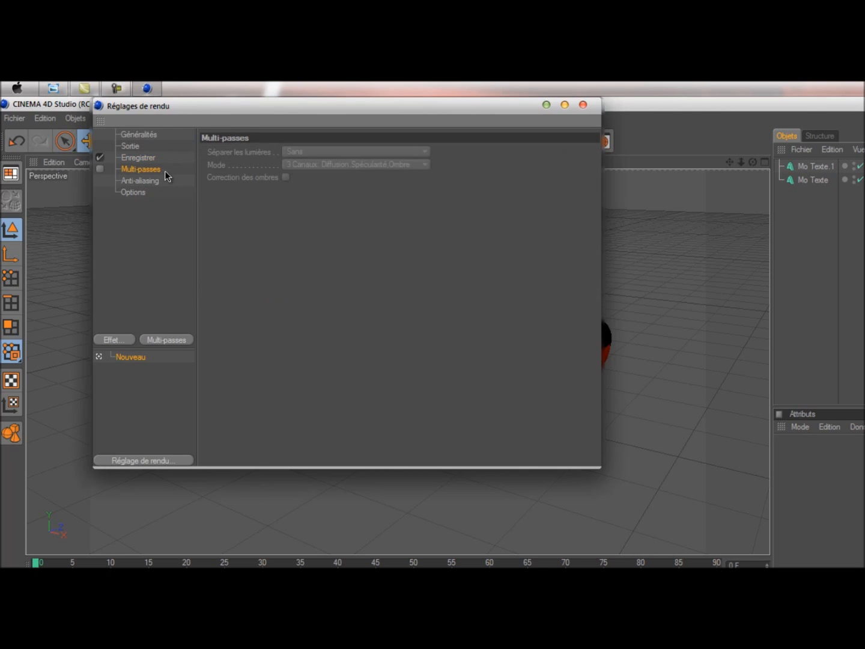
{"action": "left_click", "coordinate": [165, 181]}
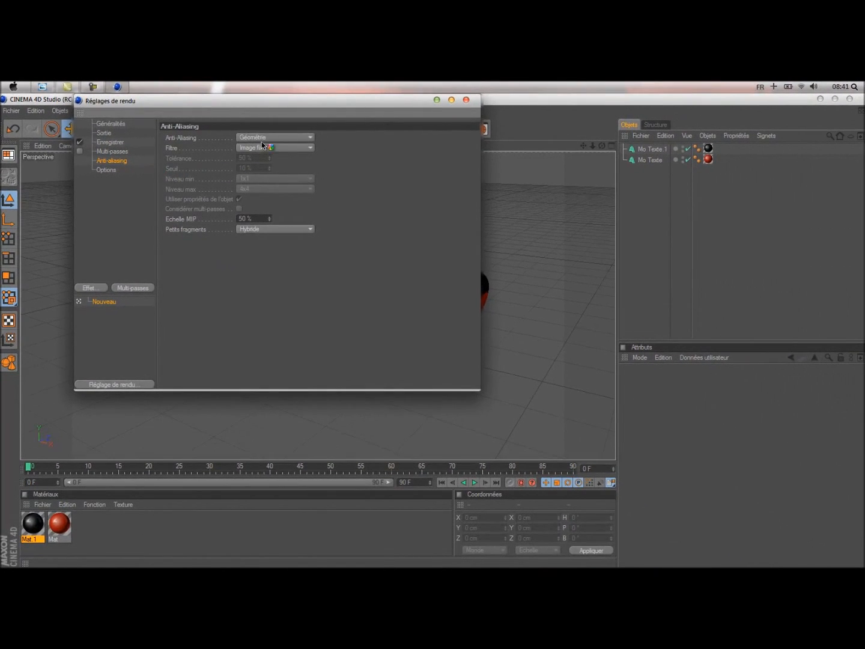
{"action": "left_click", "coordinate": [263, 137]}
{"action": "left_click", "coordinate": [267, 170]}
{"action": "left_click", "coordinate": [266, 179]}
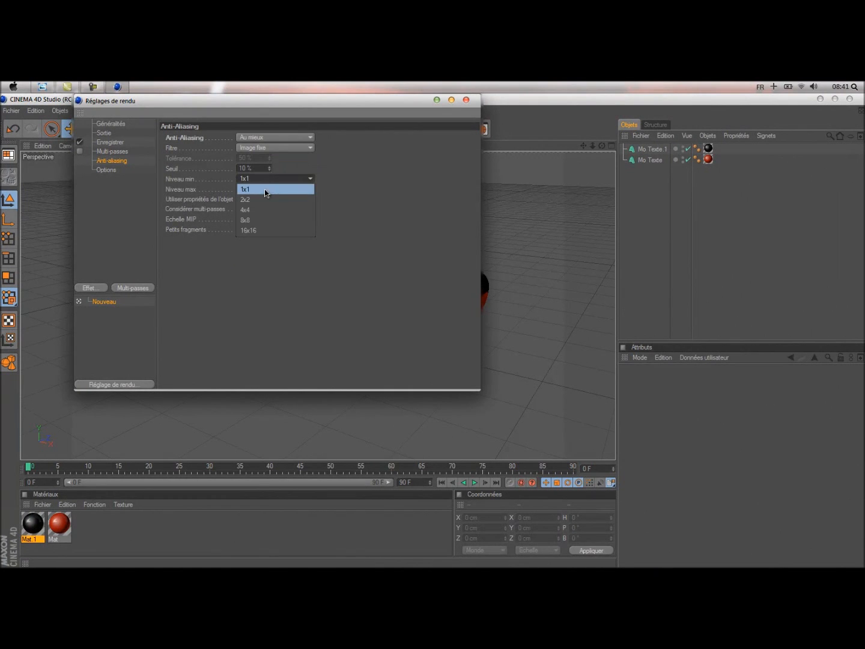
{"action": "left_click", "coordinate": [265, 199]}
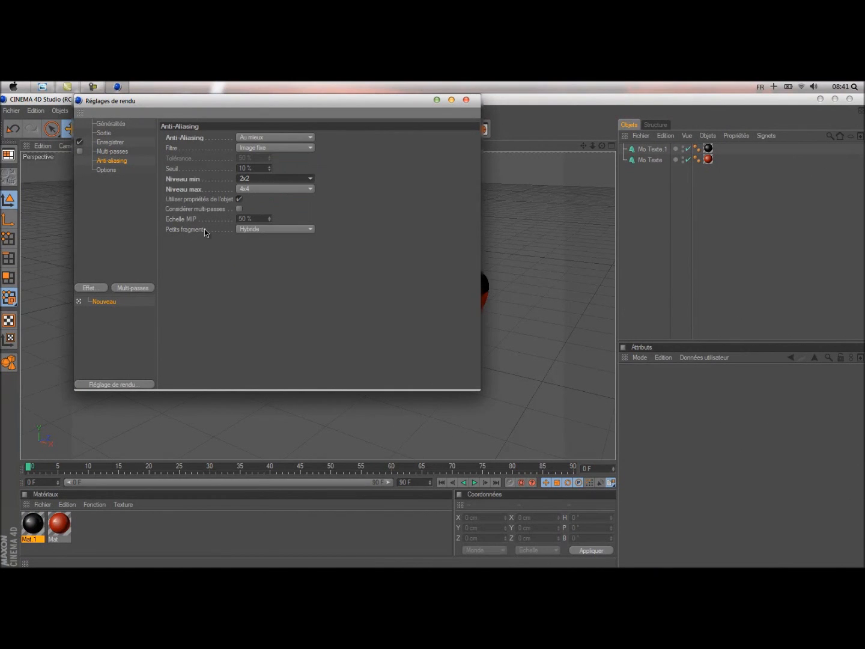
{"action": "left_click", "coordinate": [111, 124]}
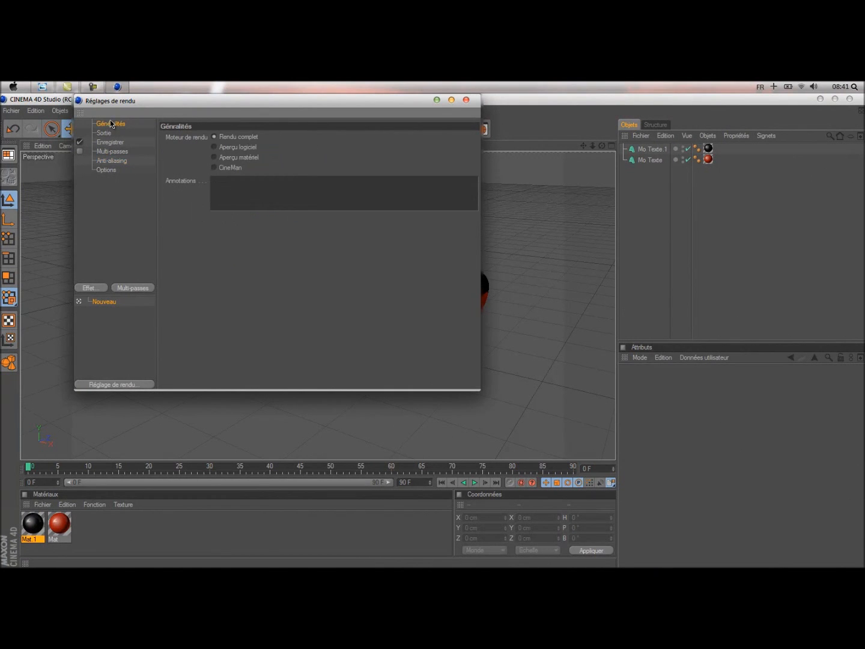
{"action": "left_click", "coordinate": [467, 101]}
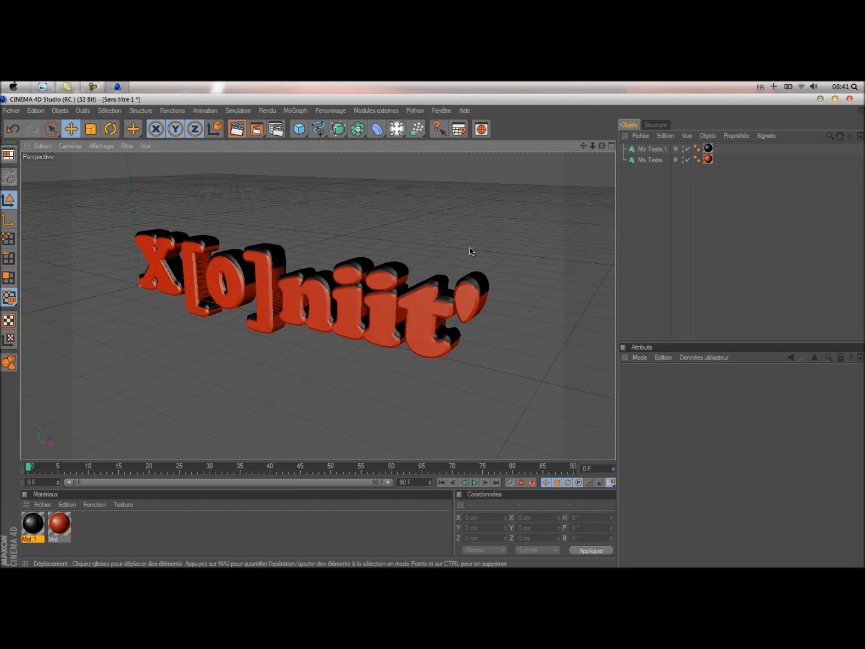
- Turn the view to face the text almost head-on and make a preview render of the active view
{"action": "left_click_drag", "start_coordinate": [428, 332], "coordinate": [432, 329], "text": "alt"}
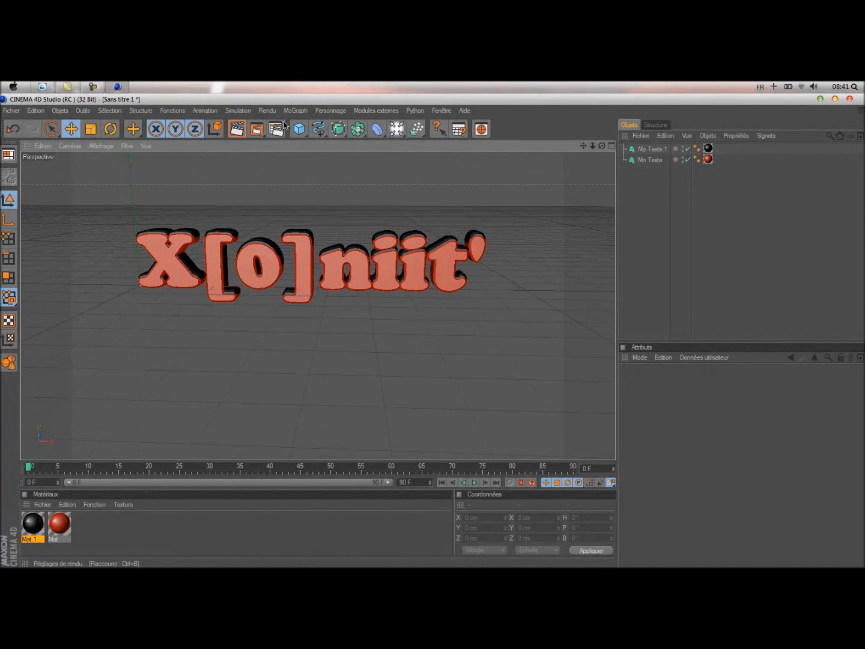
{"action": "left_click", "coordinate": [237, 131]}
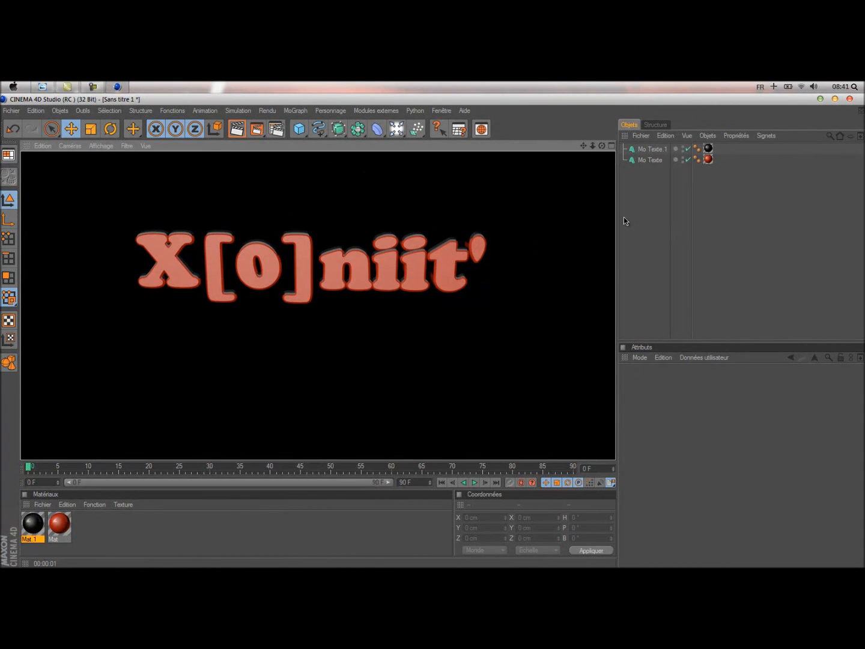
{"action": "left_click", "coordinate": [718, 211]}
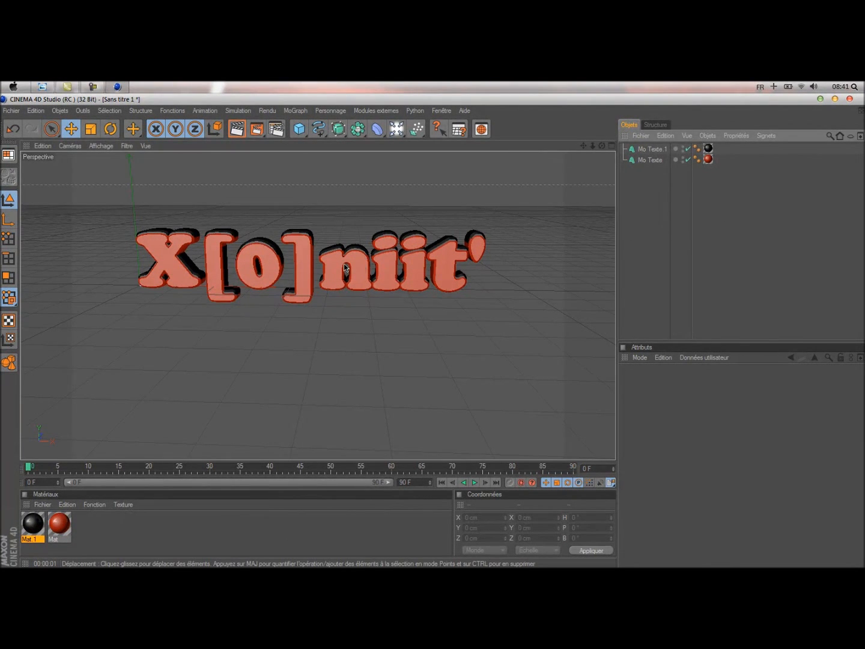
{"action": "left_click", "coordinate": [434, 336]}
- Add an omni light and place it in front of the text at about X 234.5, Y 20.9 and Z -148.8 cm
{"action": "middle_click_drag", "start_coordinate": [253, 232], "coordinate": [262, 262], "text": "alt"}
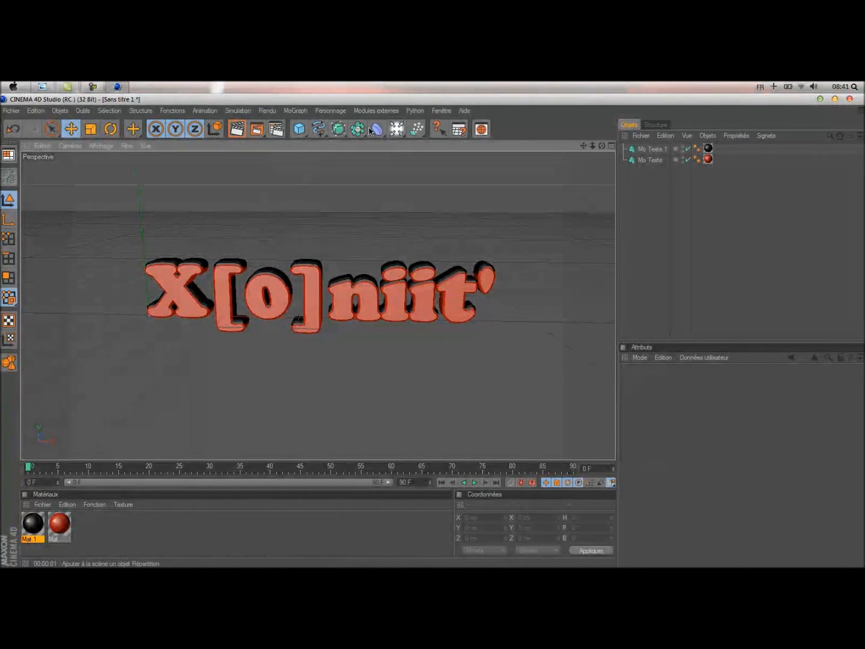
{"action": "left_click_drag", "start_coordinate": [396, 136], "coordinate": [441, 139]}
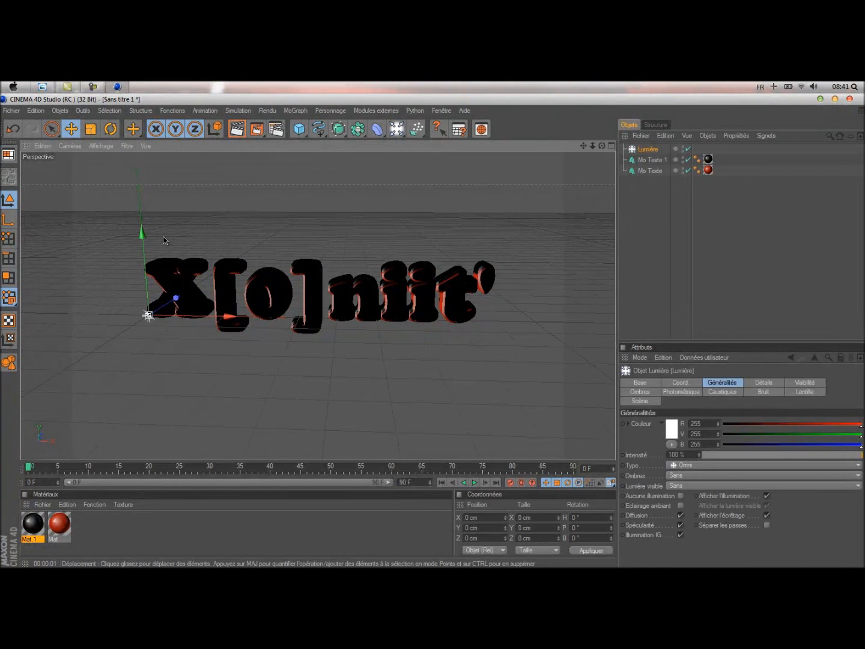
{"action": "left_click_drag", "start_coordinate": [142, 233], "coordinate": [144, 87]}
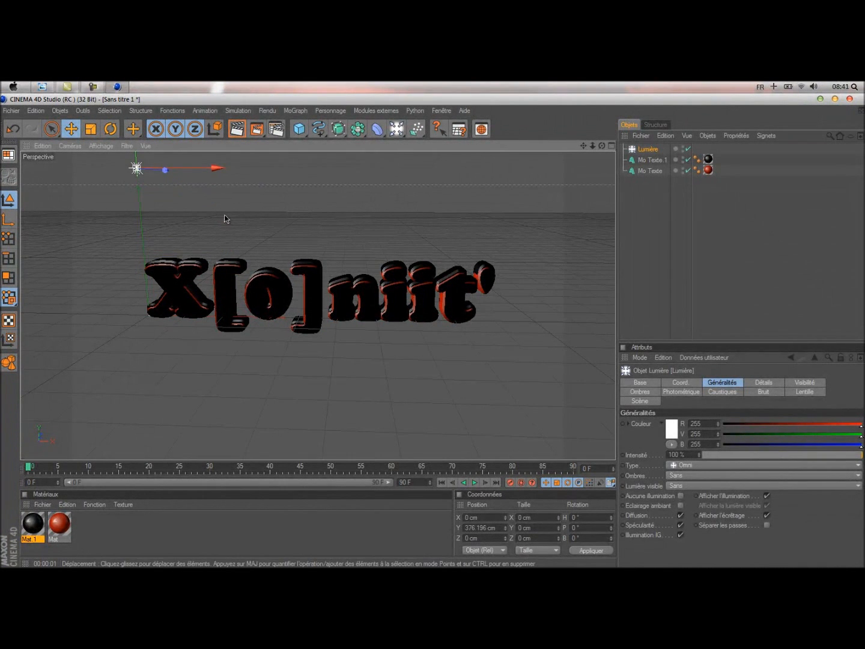
{"action": "left_click_drag", "start_coordinate": [210, 168], "coordinate": [136, 317]}
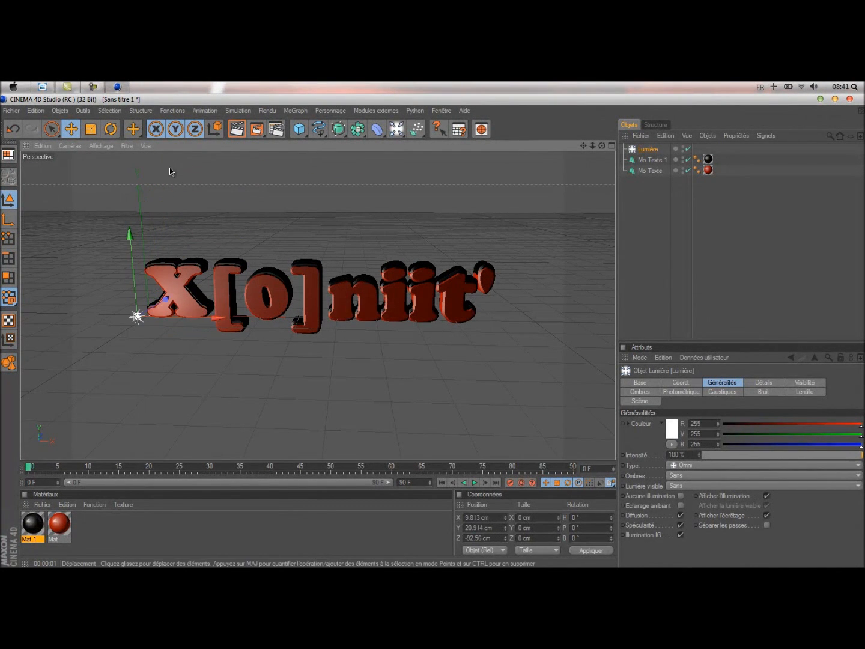
{"action": "left_click_drag", "start_coordinate": [234, 316], "coordinate": [325, 316]}
{"action": "left_click_drag", "start_coordinate": [243, 301], "coordinate": [238, 305]}
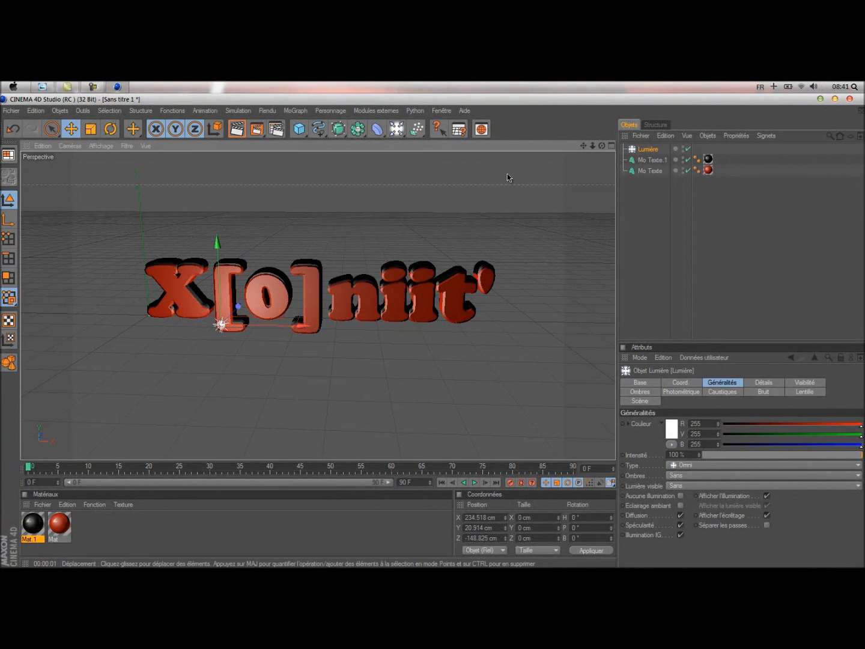
{"action": "left_click", "coordinate": [766, 243]}
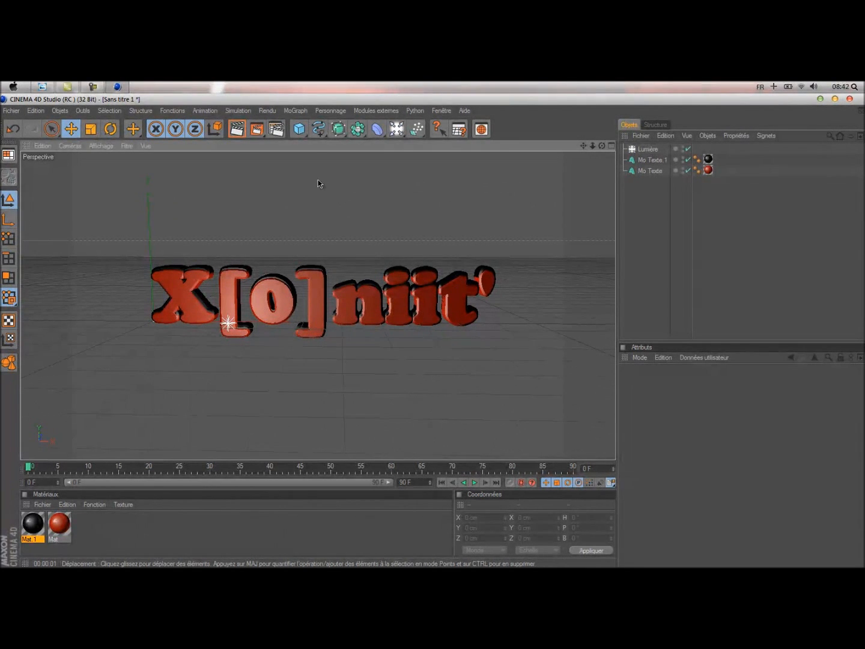
- Preview the lit text in the active view and render the final XO-2 image in the picture viewer
{"action": "left_click", "coordinate": [241, 130]}
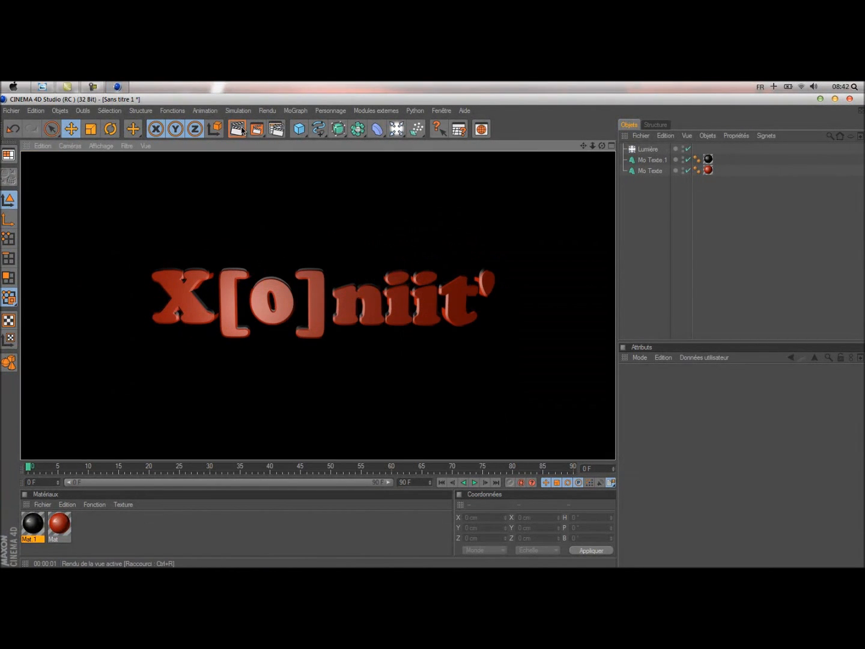
{"action": "left_click", "coordinate": [732, 244]}
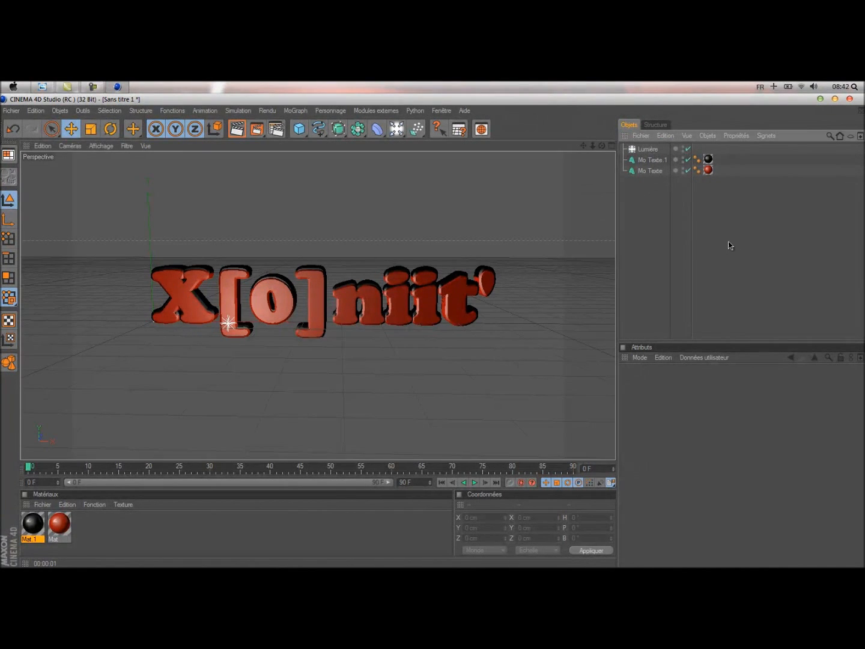
{"action": "left_click", "coordinate": [257, 129]}
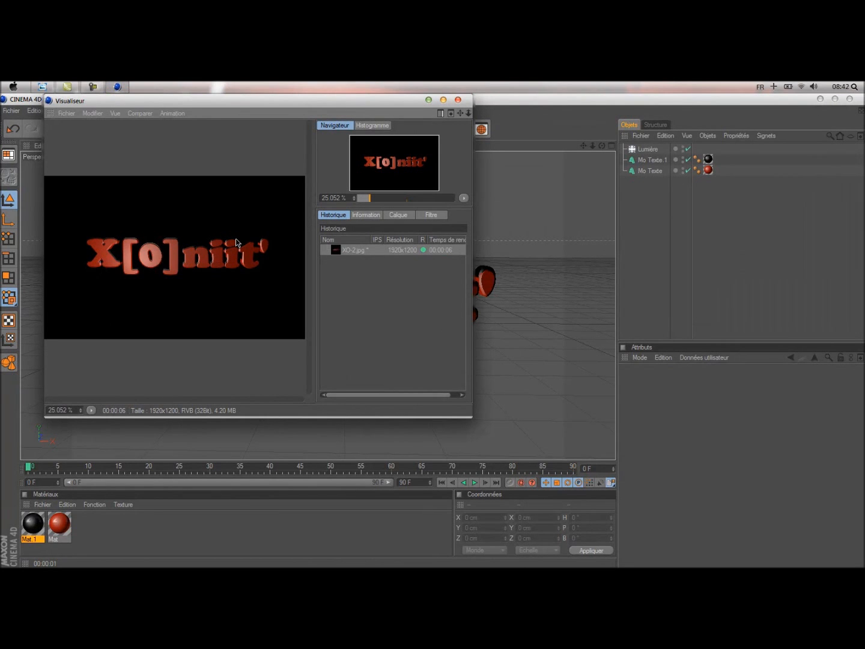
{"action": "left_click", "coordinate": [458, 100]}
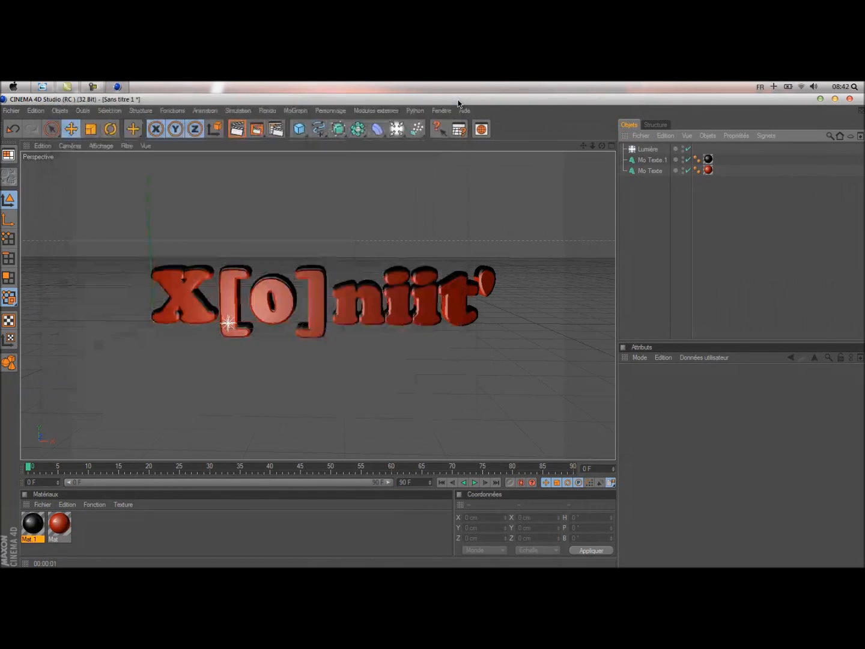
- Quit Cinema 4D without saving the project and launch Adobe Photoshop CS5
{"action": "left_click", "coordinate": [850, 99]}
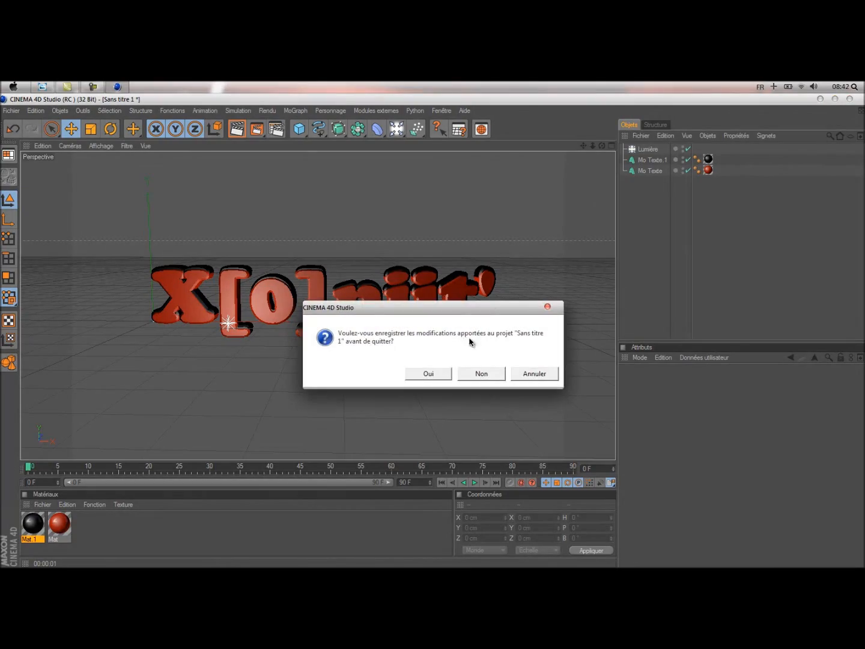
{"action": "left_click", "coordinate": [484, 373]}
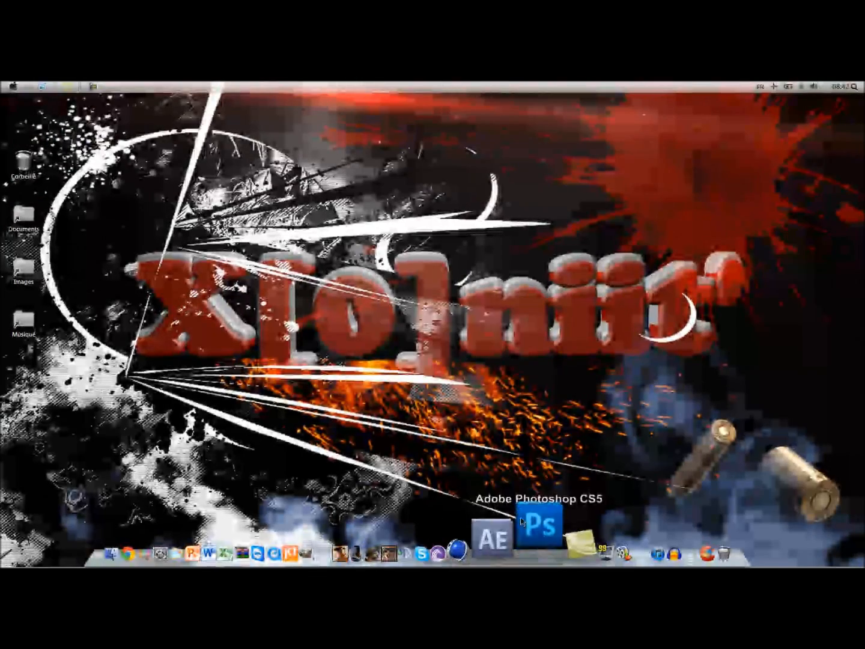
{"action": "left_click", "coordinate": [532, 554]}
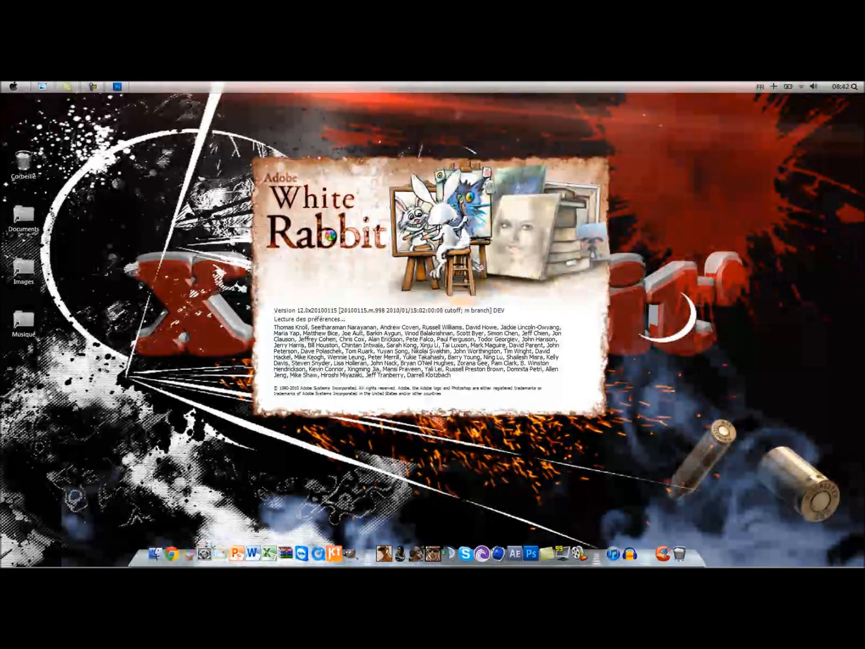
- Look at the finished example wallpaper "Fond d'écran X0" in Windows Photo Viewer and minimise it again
{"action": "left_click", "coordinate": [41, 88]}
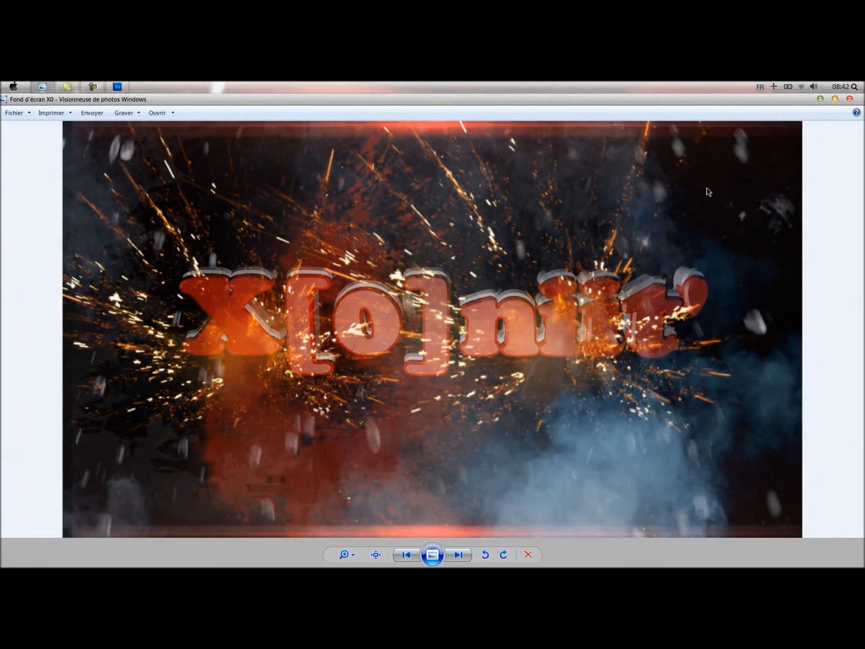
{"action": "left_click", "coordinate": [822, 99]}
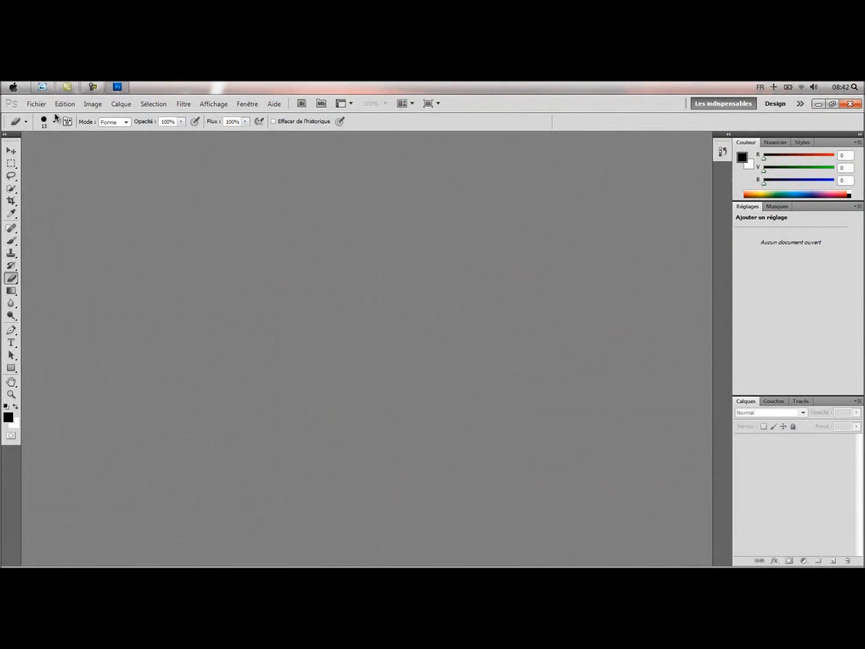
- Browse for images to open in the folder "X[0]niit' - écriture pour photoshop" under Documents > Cinema 4D and preview the XO-2 render
{"action": "left_click", "coordinate": [35, 105]}
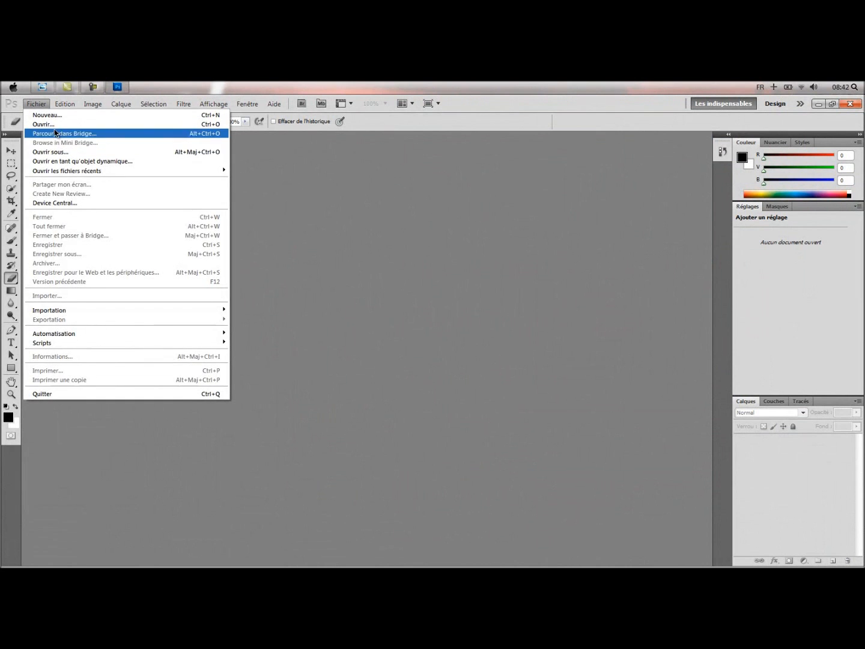
{"action": "left_click", "coordinate": [52, 124]}
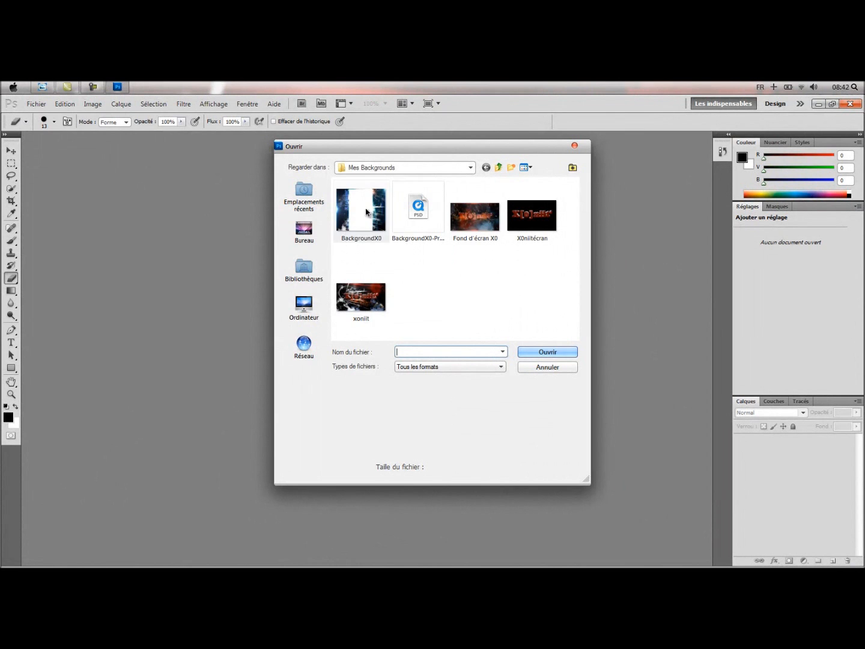
{"action": "left_click", "coordinate": [304, 269]}
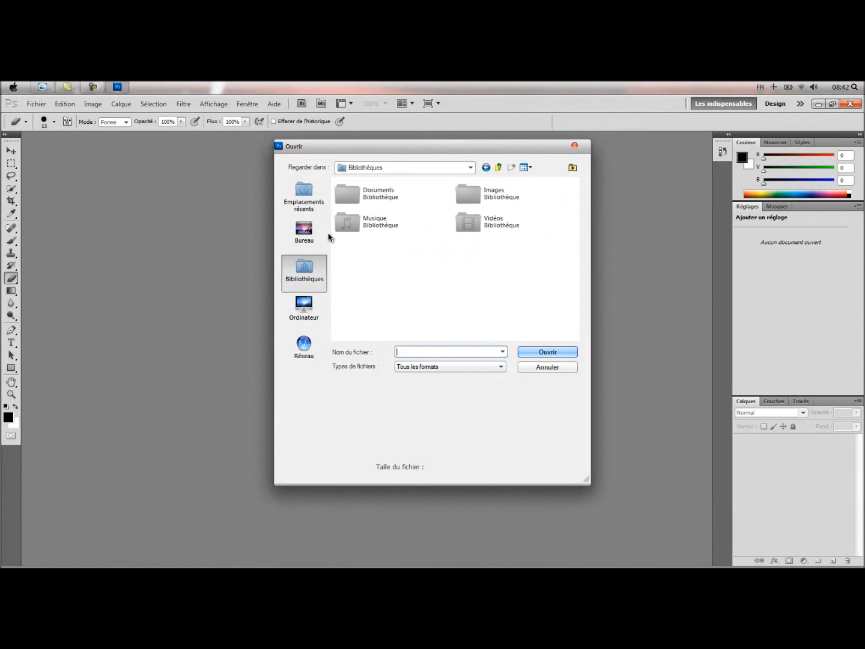
{"action": "double_click", "coordinate": [367, 199]}
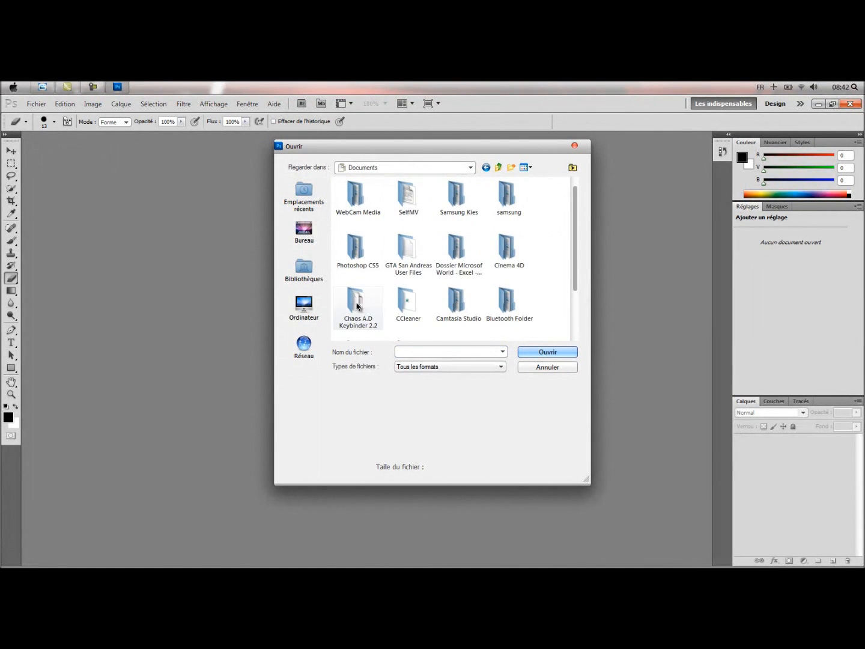
{"action": "double_click", "coordinate": [513, 263]}
{"action": "double_click", "coordinate": [366, 213]}
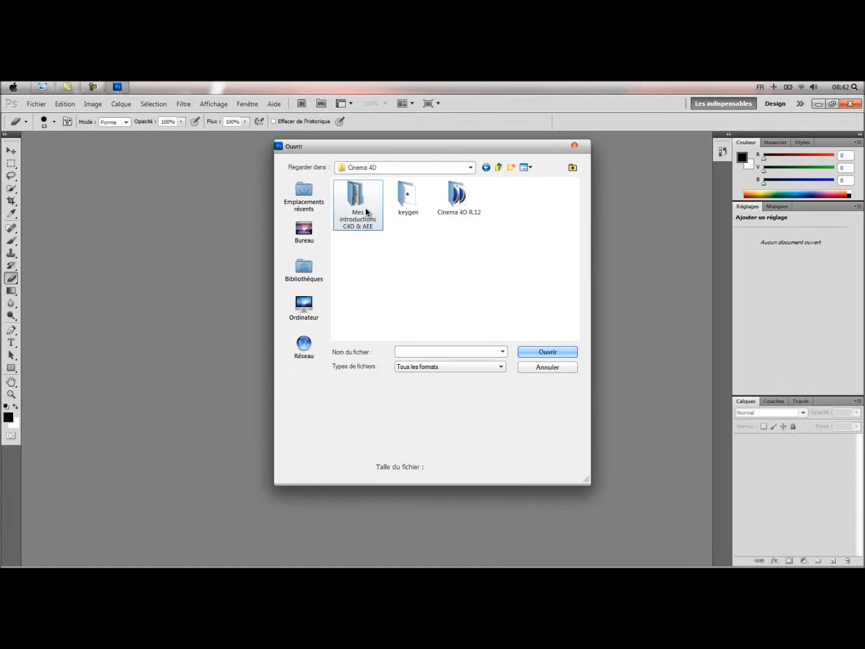
{"action": "double_click", "coordinate": [382, 217]}
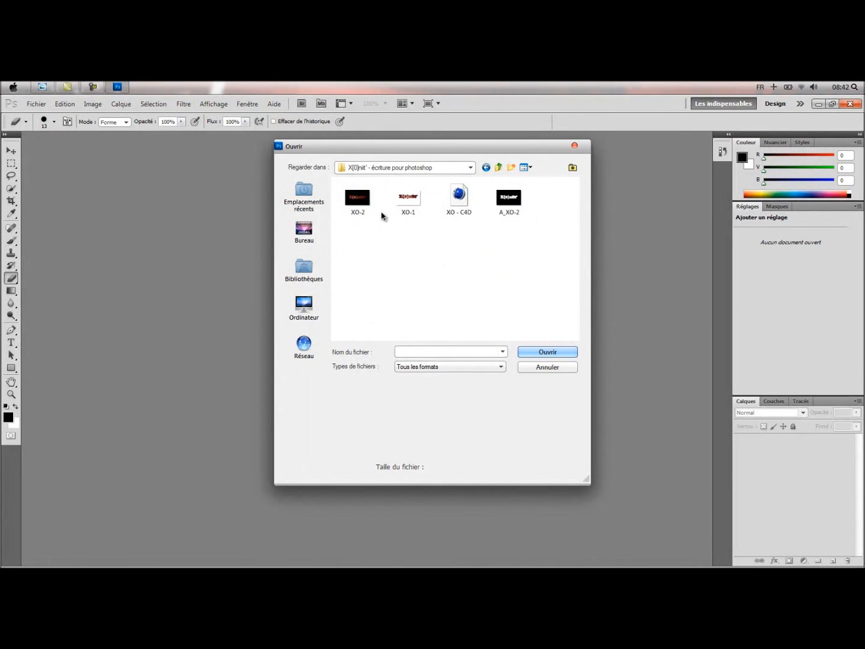
{"action": "left_click", "coordinate": [371, 209]}
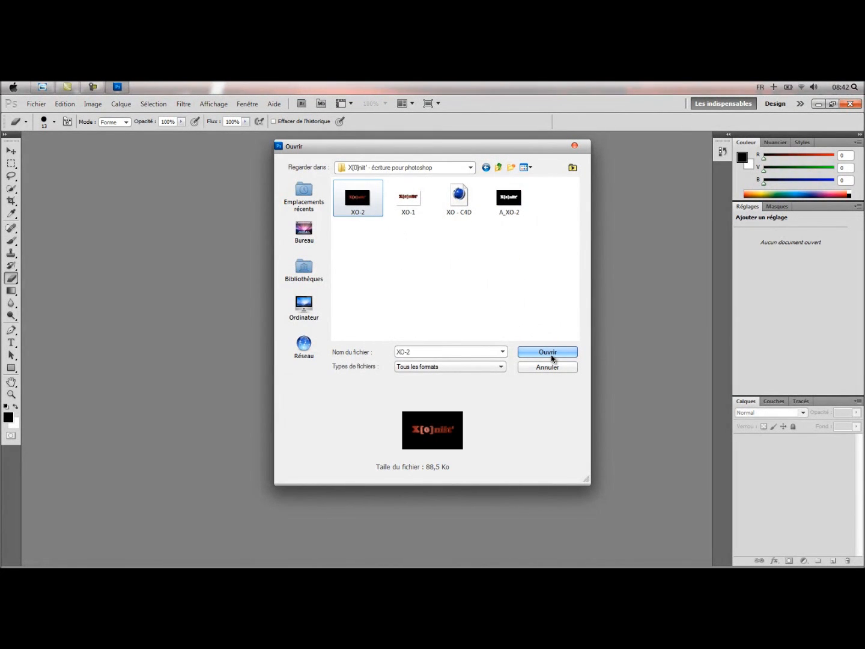
{"action": "left_click", "coordinate": [575, 146]}
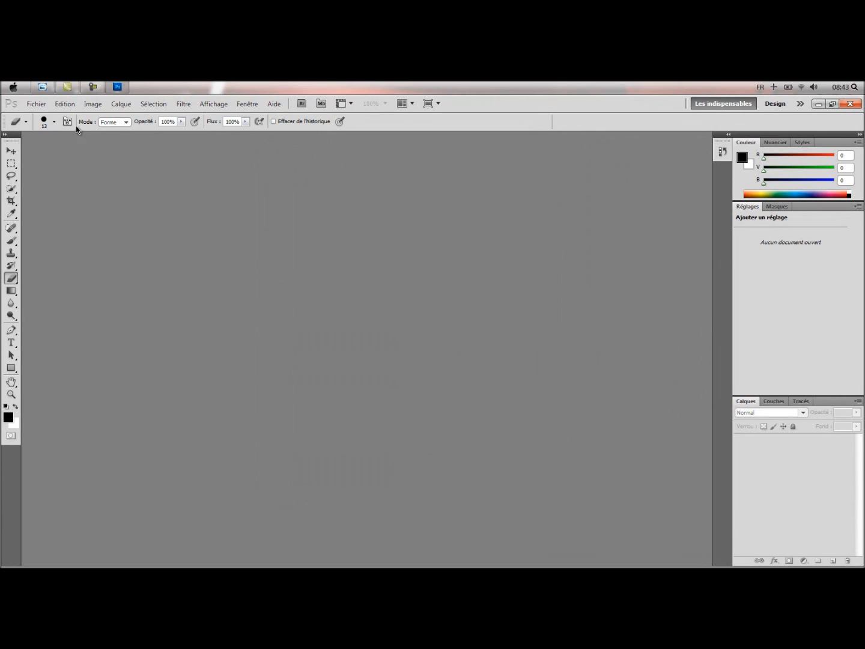
- Create a new 1600 x 900 pixel RGB document with a white background
{"action": "left_click", "coordinate": [35, 104]}
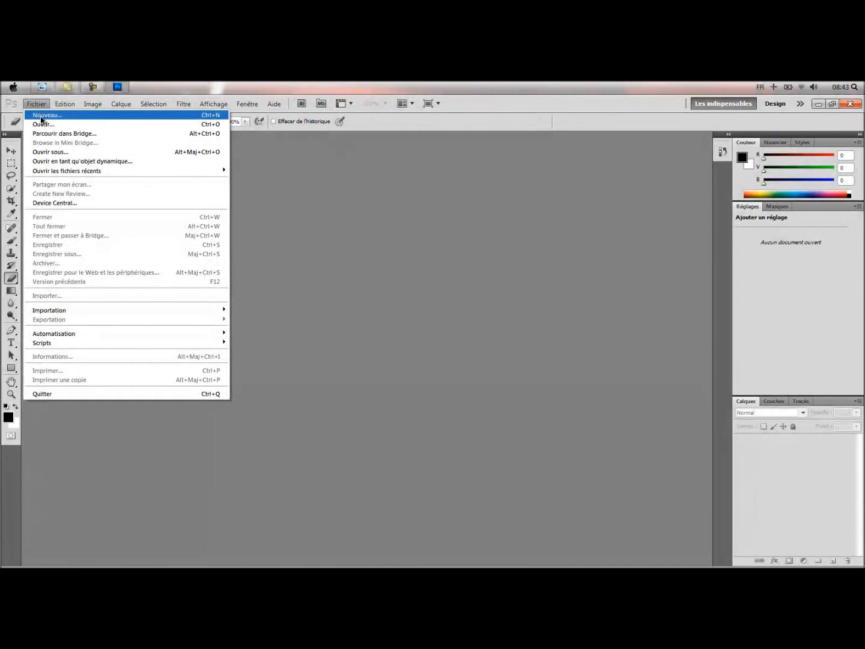
{"action": "left_click", "coordinate": [40, 113]}
{"action": "left_click", "coordinate": [365, 242]}
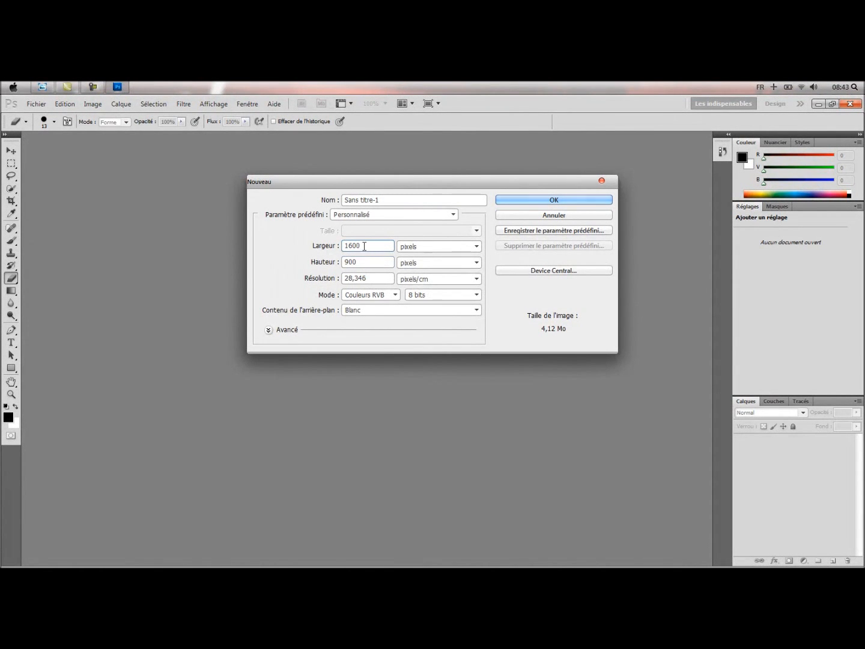
{"action": "left_click", "coordinate": [547, 202]}
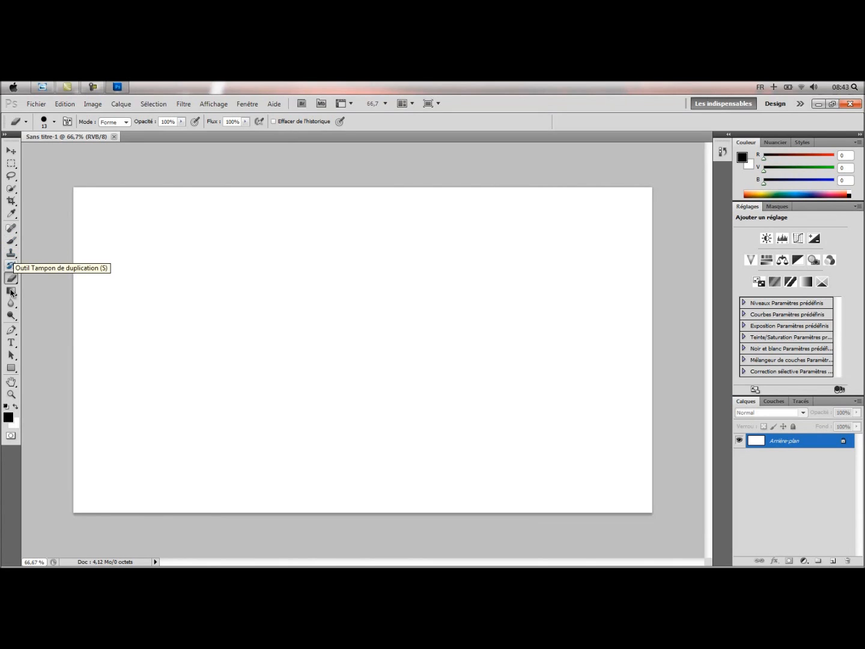
- Cover the whole canvas with a black rectangle shape
{"action": "left_click", "coordinate": [11, 369]}
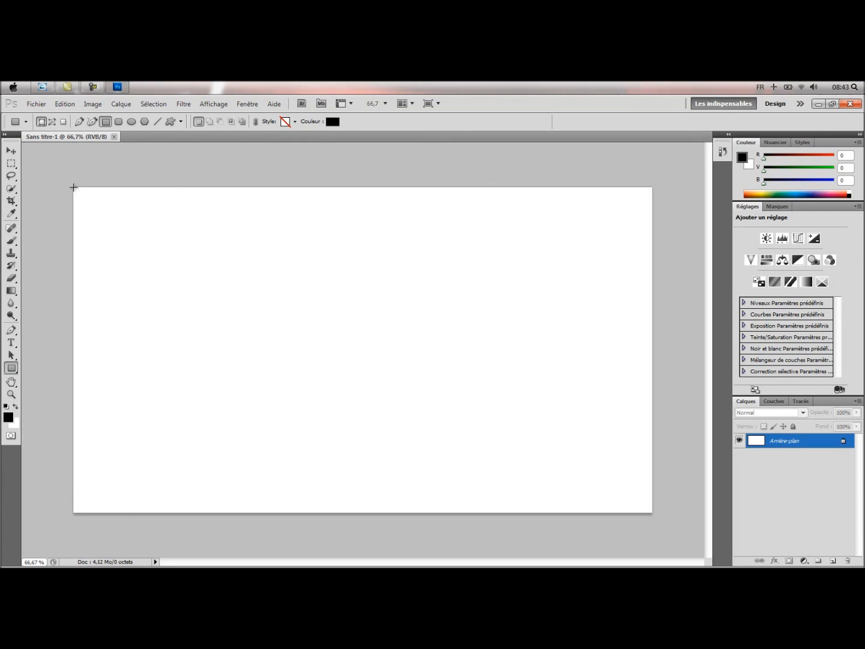
{"action": "left_click_drag", "start_coordinate": [75, 188], "coordinate": [652, 512]}
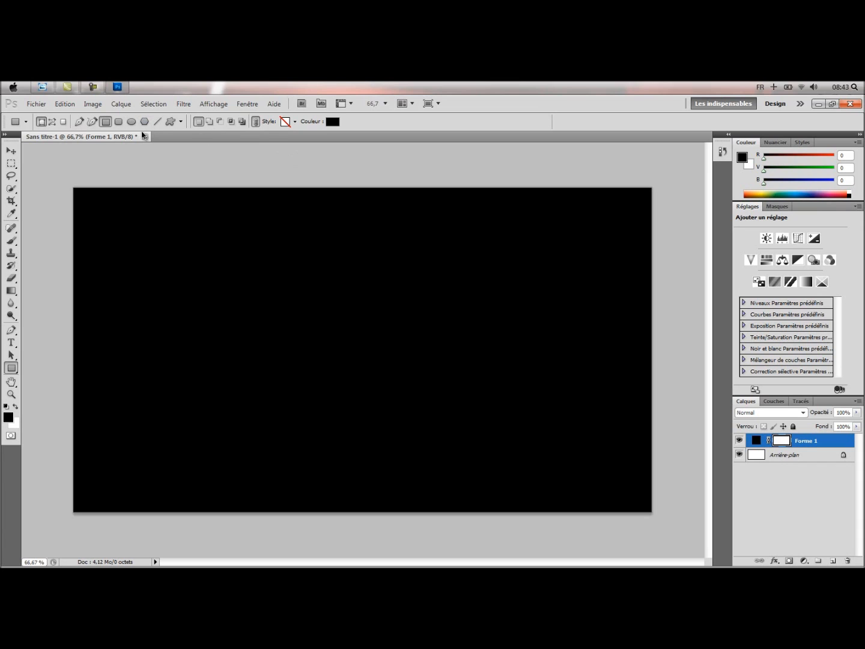
- Browse for an image to place in the folder "X[0]niit' - écriture pour photoshop" under Documents > Cinema 4D
{"action": "left_click", "coordinate": [33, 106]}
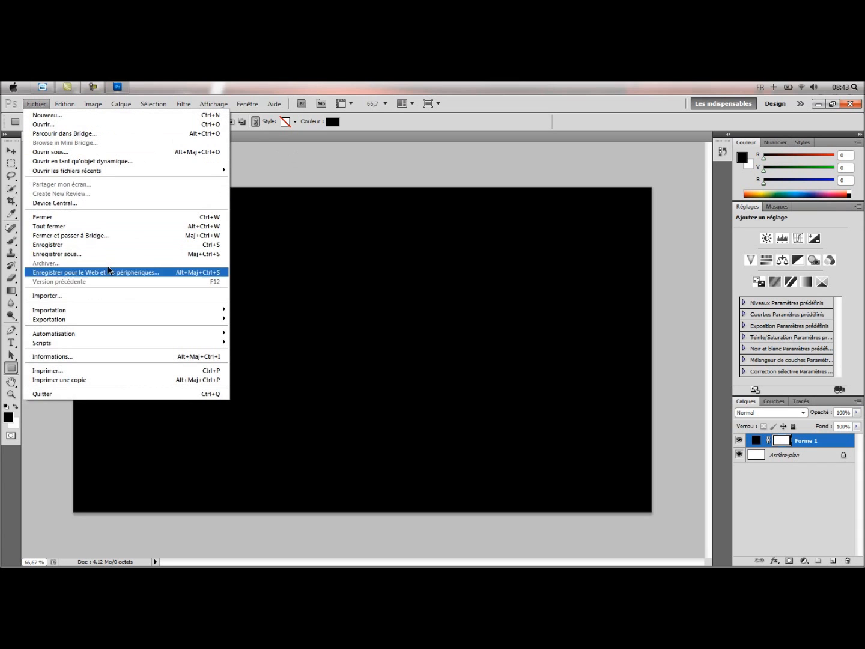
{"action": "left_click", "coordinate": [47, 296]}
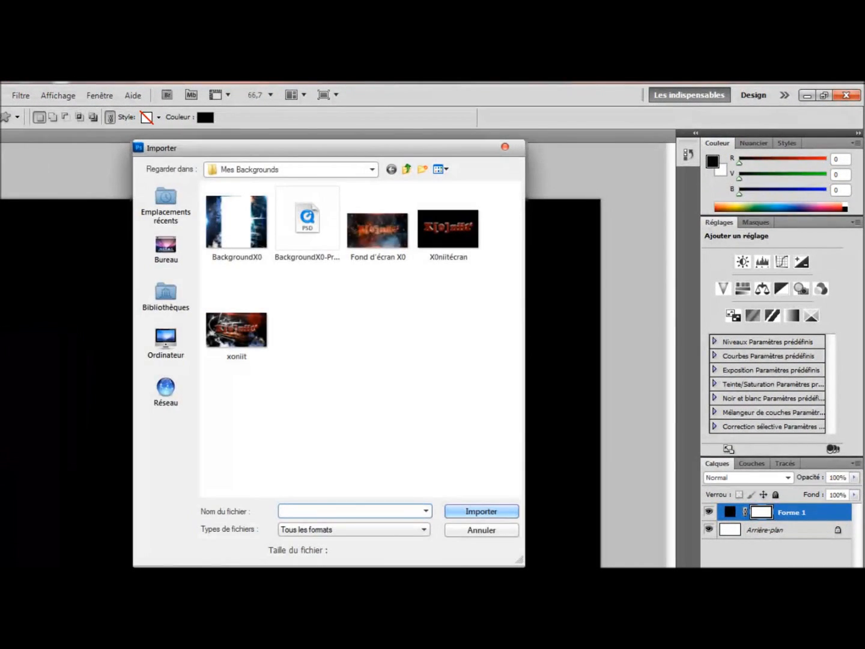
{"action": "left_click", "coordinate": [181, 286]}
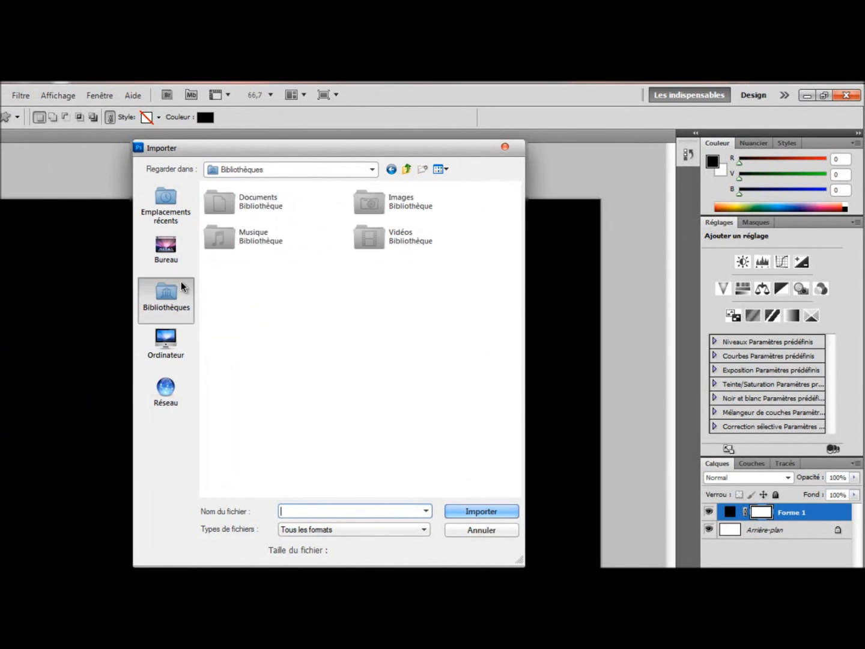
{"action": "left_click", "coordinate": [257, 192]}
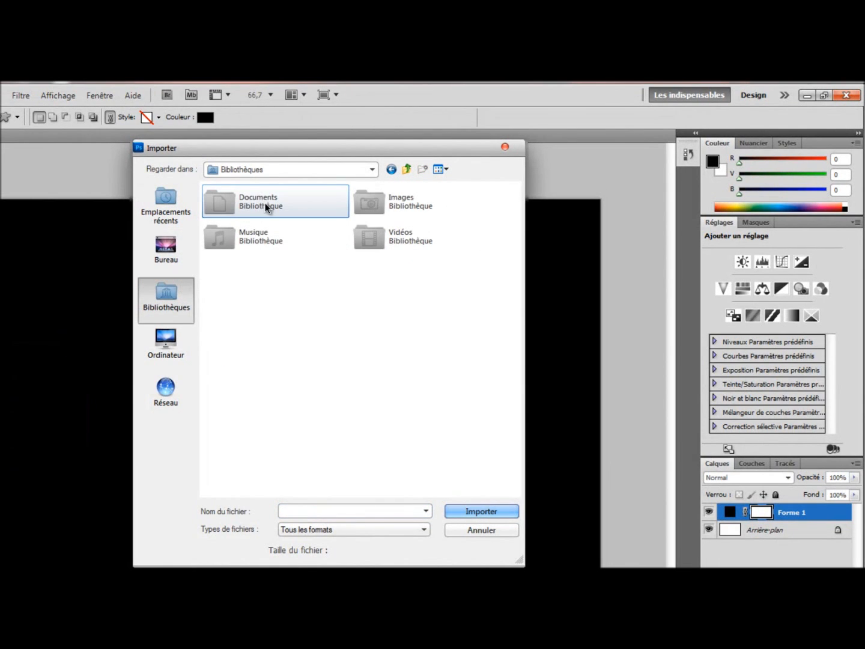
{"action": "double_click", "coordinate": [257, 191]}
{"action": "double_click", "coordinate": [372, 279]}
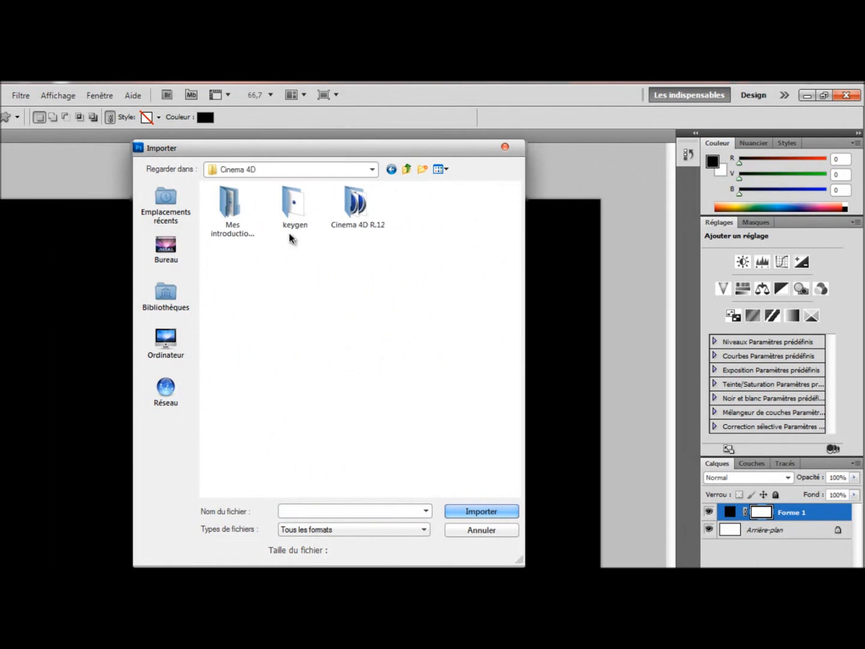
{"action": "double_click", "coordinate": [240, 210]}
{"action": "double_click", "coordinate": [249, 220]}
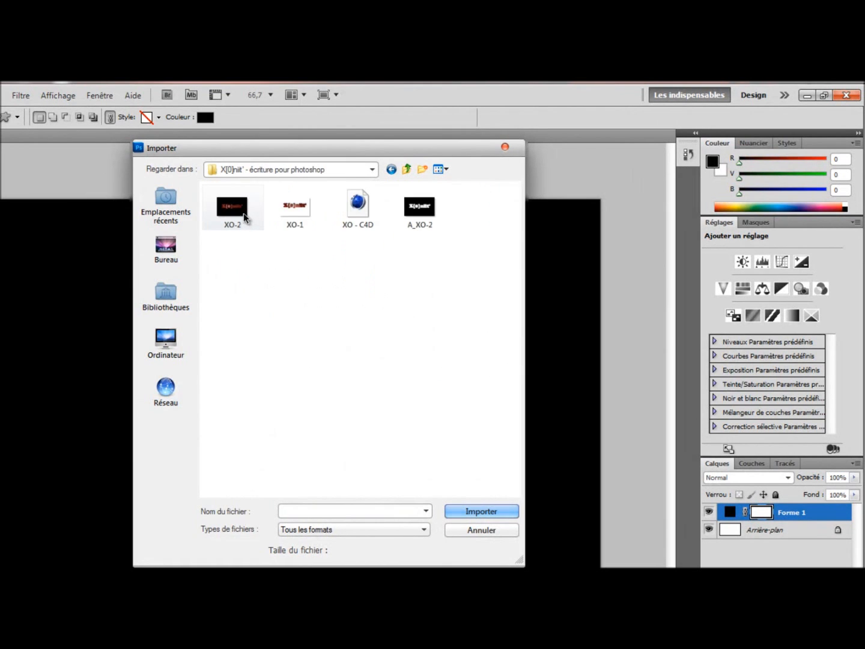
- Move the A_XO-2 image file to the recycle bin from the file browser
{"action": "left_click", "coordinate": [239, 219]}
{"action": "left_click", "coordinate": [418, 217]}
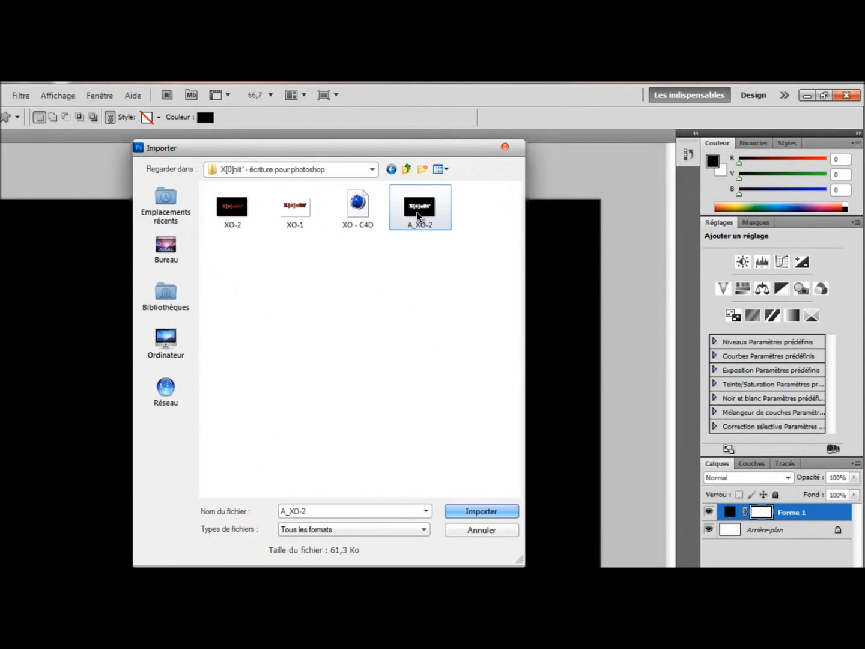
{"action": "key", "text": "Delete"}
{"action": "left_click", "coordinate": [354, 431]}
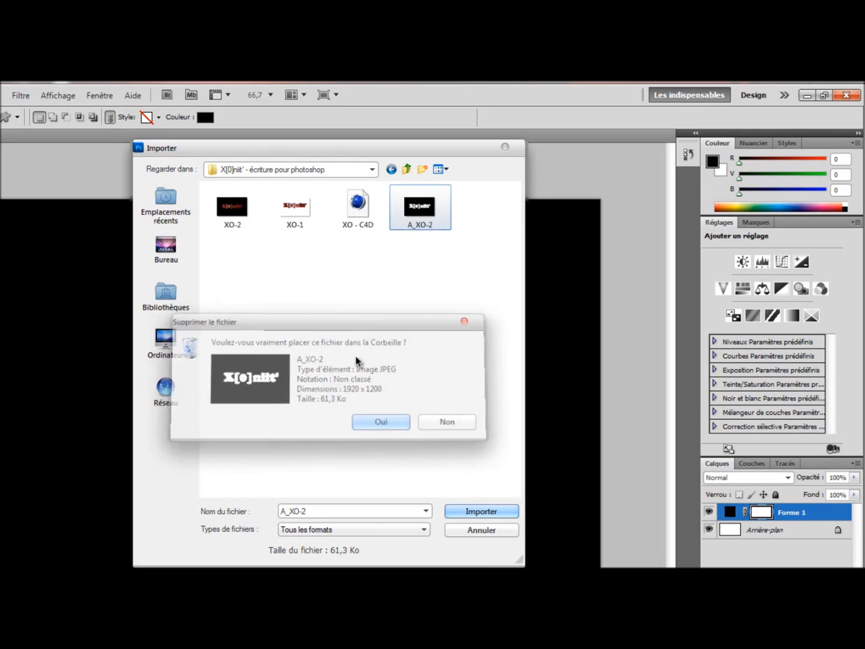
- Place the XO-2 render over the black background with the blend mode Superposition and commit the placement
{"action": "left_click", "coordinate": [242, 210]}
{"action": "left_click", "coordinate": [469, 512]}
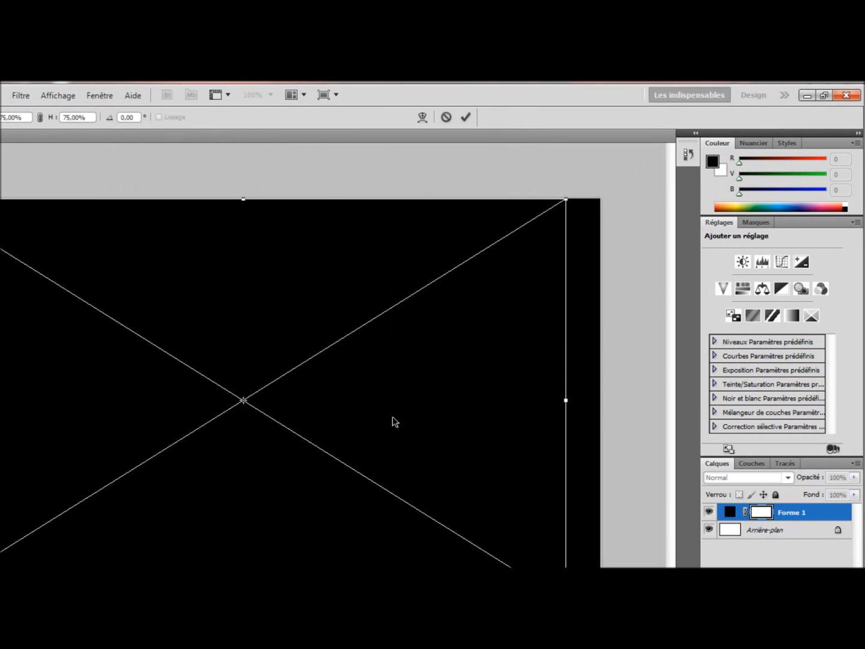
{"action": "mouse_move", "coordinate": [301, 397]}
{"action": "left_mouse_down"}
{"action": "mouse_move", "coordinate": [300, 408]}
{"action": "mouse_move", "coordinate": [301, 392]}
{"action": "left_mouse_up"}
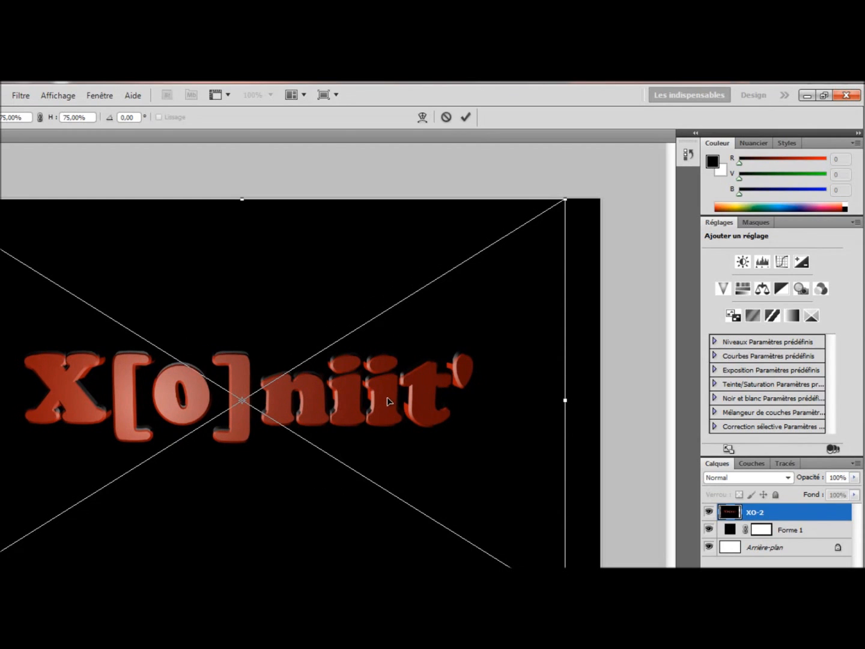
{"action": "left_click", "coordinate": [718, 479]}
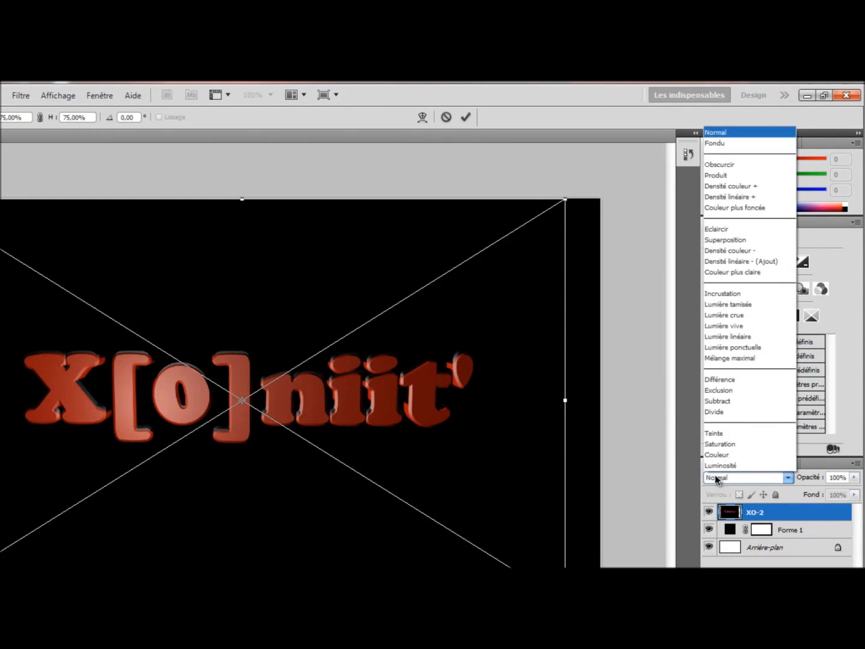
{"action": "left_click", "coordinate": [731, 241]}
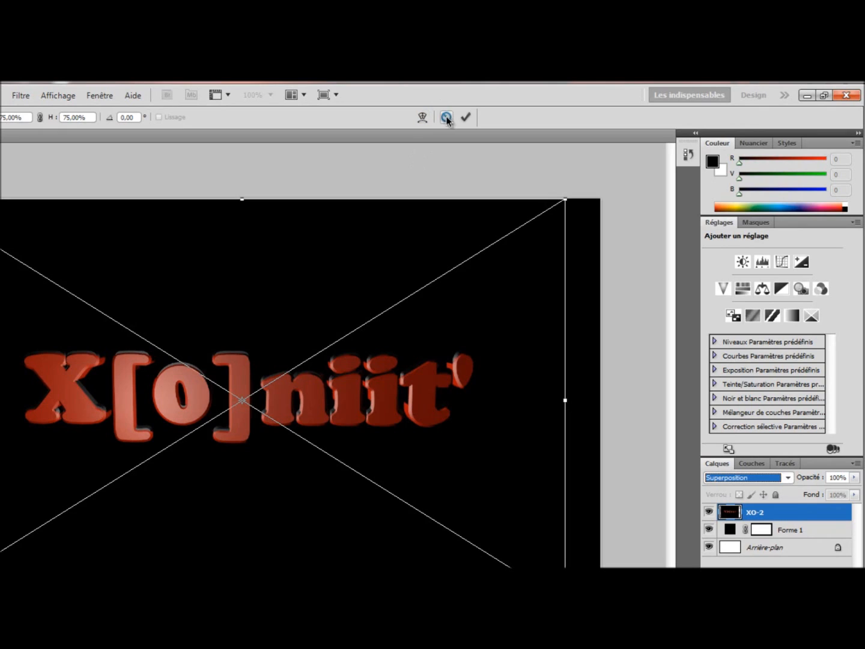
{"action": "left_click", "coordinate": [464, 117]}
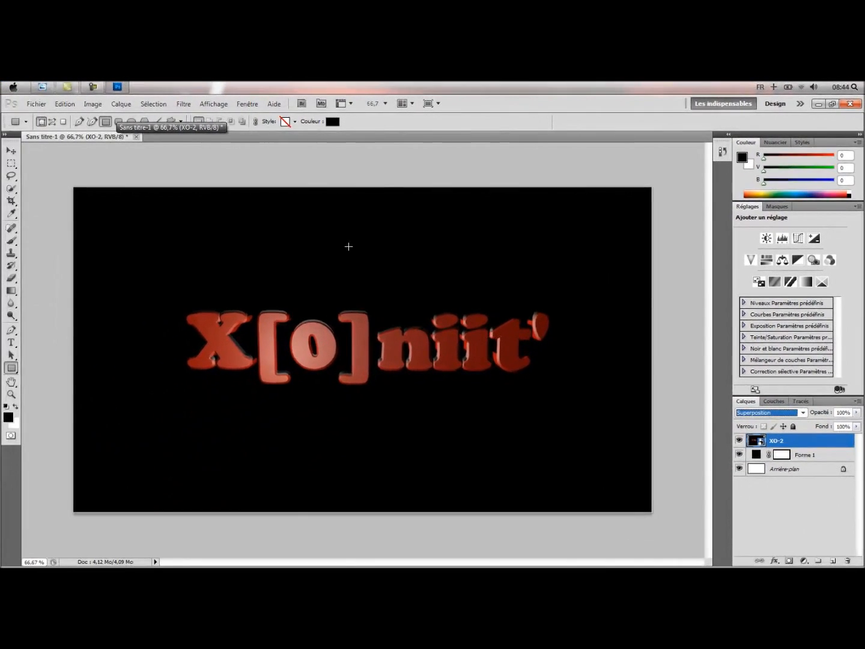
- Look at the finished example wallpaper in Windows Photo Viewer and return to Photoshop
{"action": "left_click", "coordinate": [43, 88]}
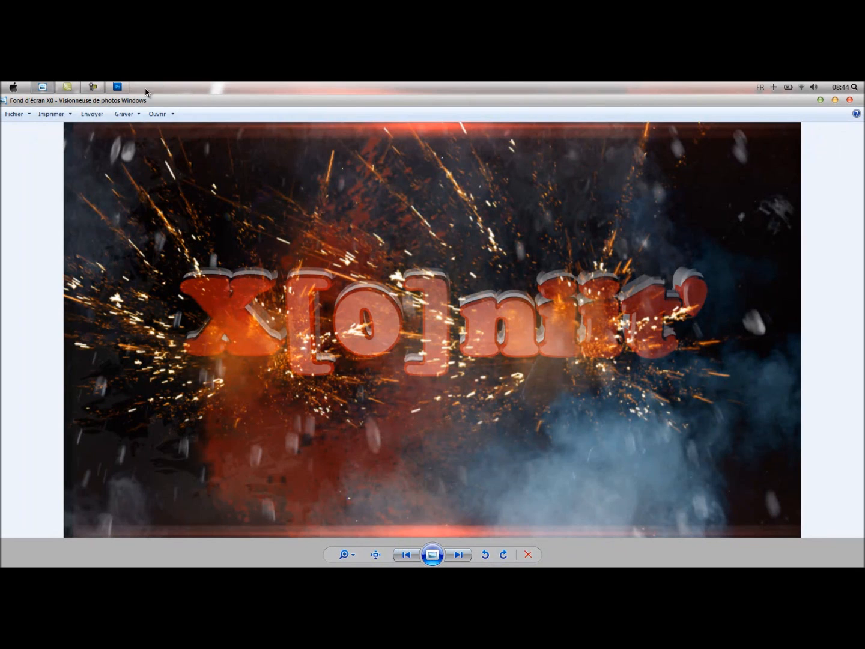
{"action": "left_click", "coordinate": [42, 88]}
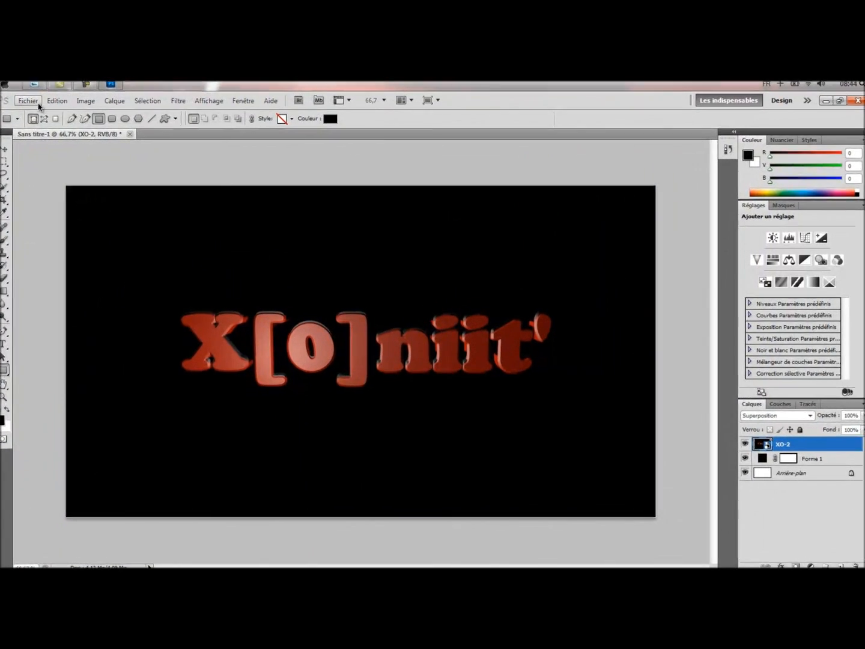
- Browse for an image to place in the Water folder under Documents > Photoshop CS5 > Fond d'écran - ScreenShots, checking the Glass folder on the way
{"action": "left_click", "coordinate": [29, 100]}
{"action": "left_click", "coordinate": [88, 296]}
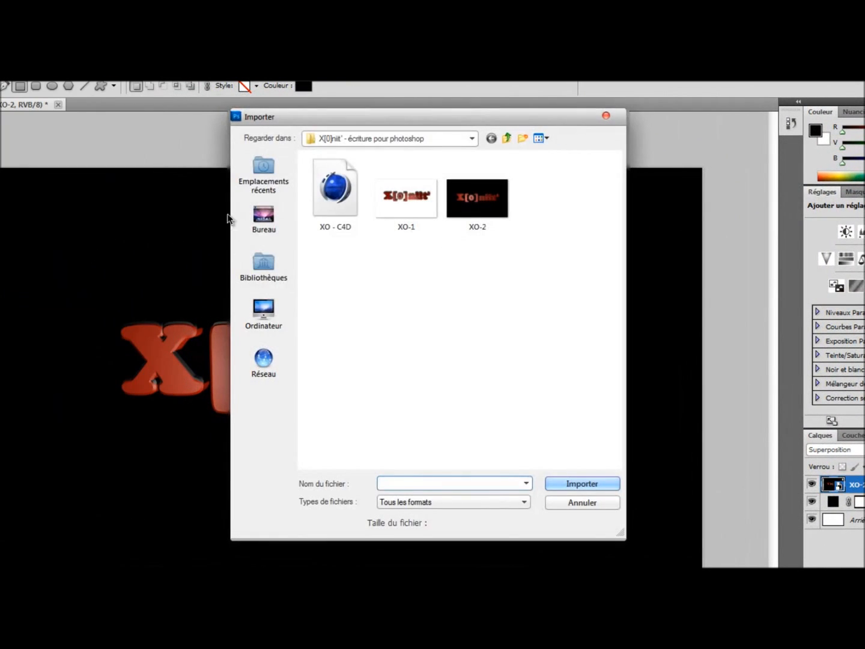
{"action": "left_click", "coordinate": [268, 265]}
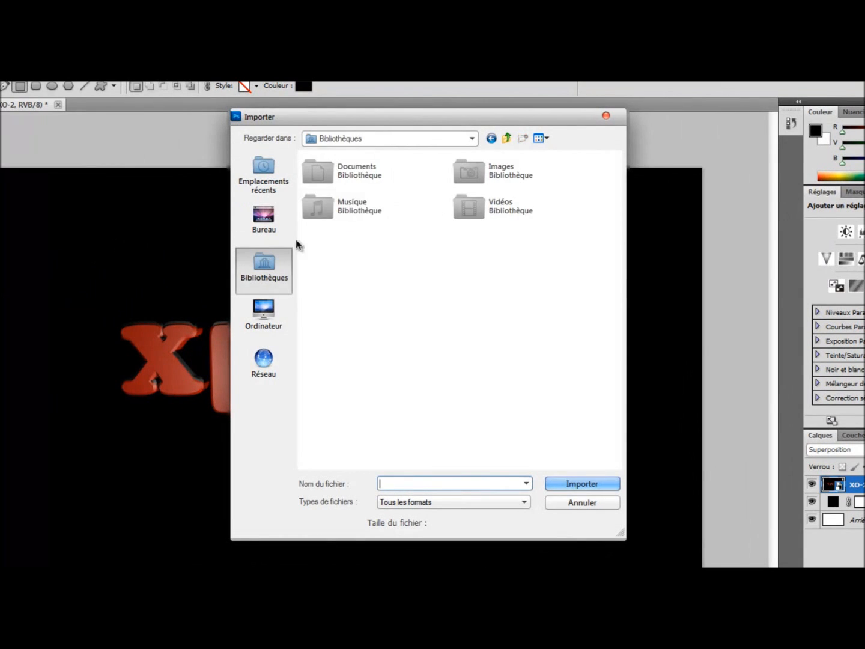
{"action": "double_click", "coordinate": [347, 175]}
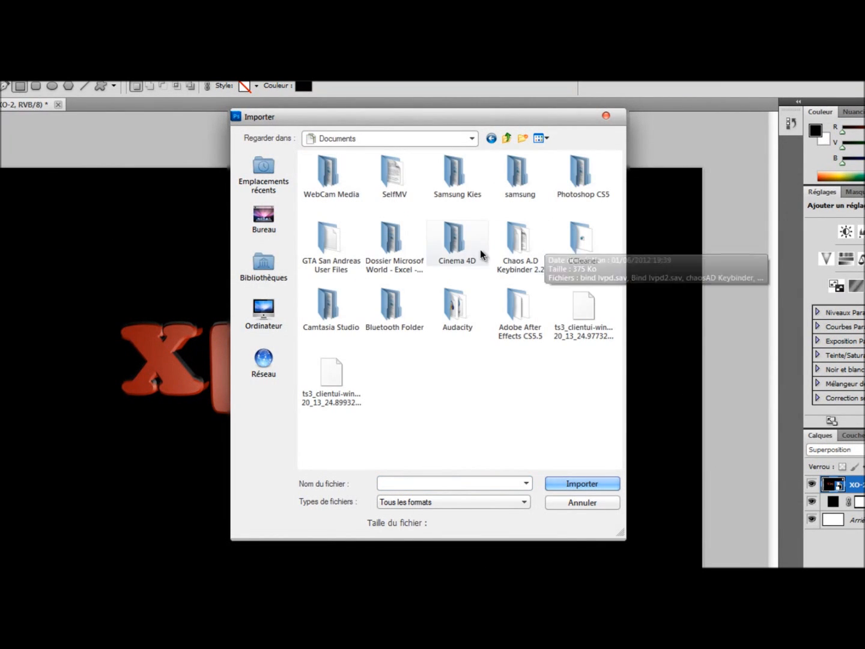
{"action": "double_click", "coordinate": [595, 180]}
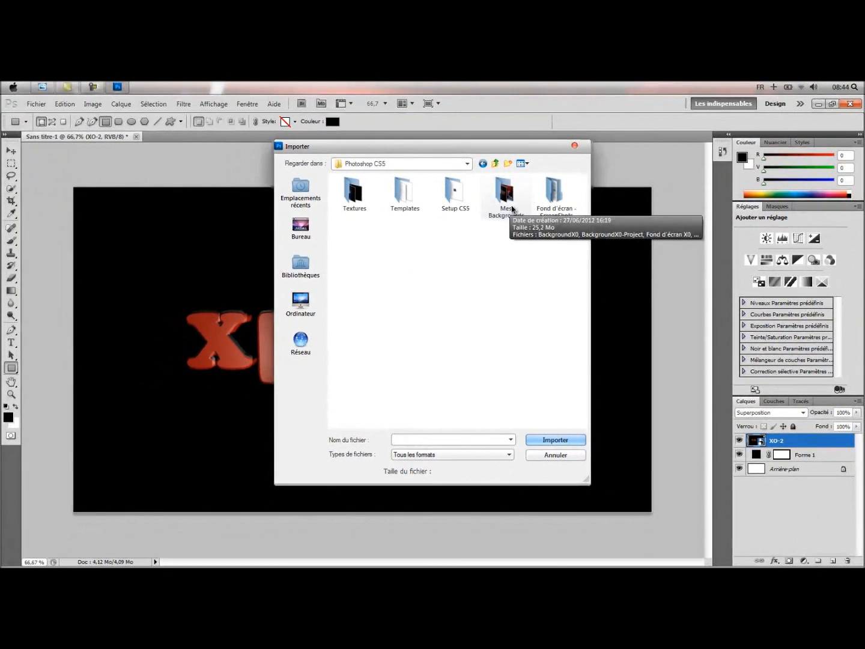
{"action": "double_click", "coordinate": [559, 202]}
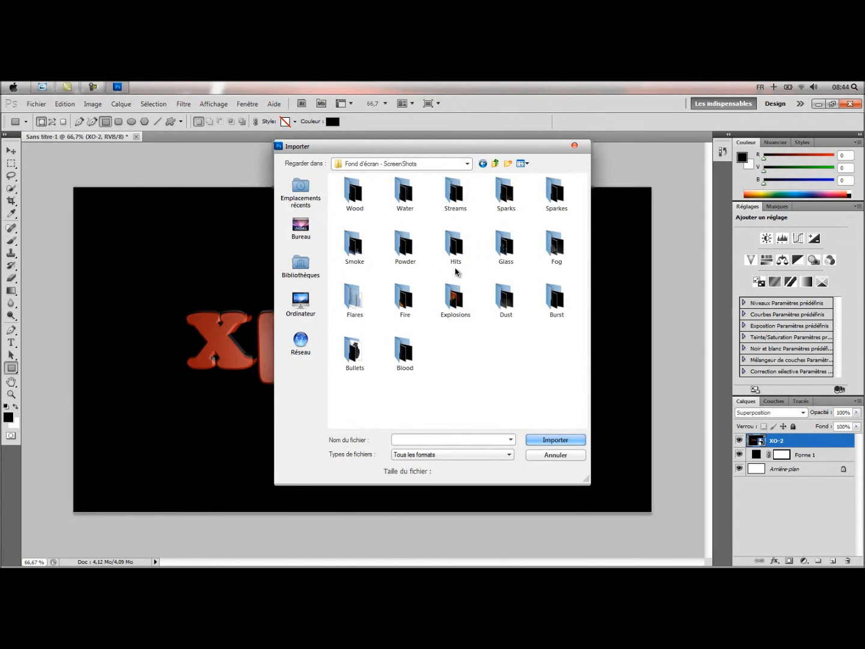
{"action": "double_click", "coordinate": [515, 247]}
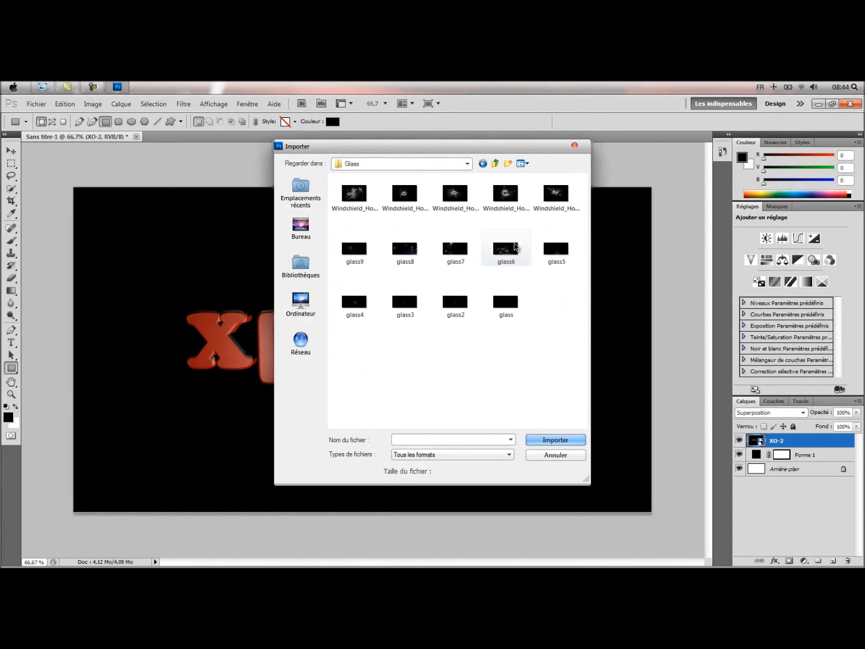
{"action": "left_click", "coordinate": [483, 164]}
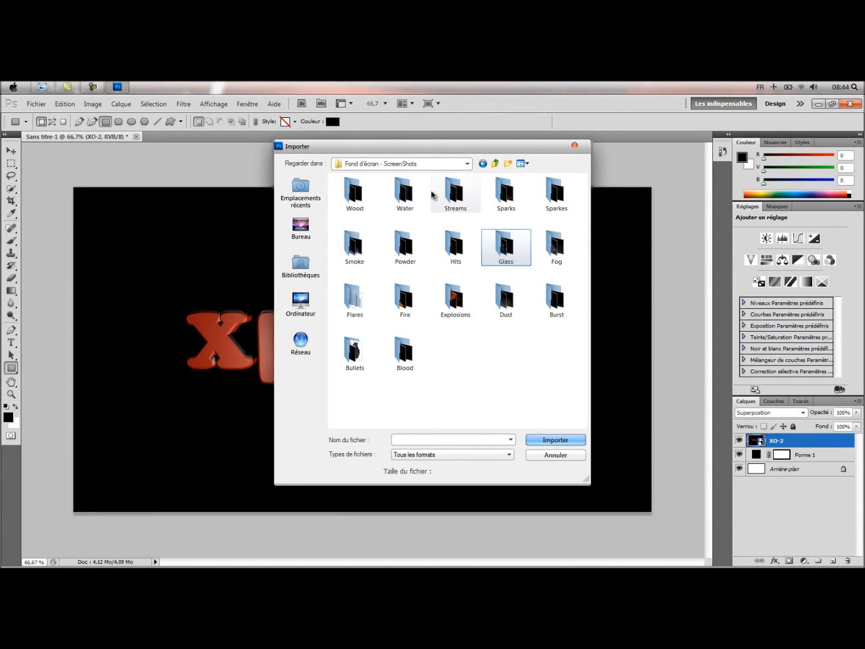
{"action": "double_click", "coordinate": [405, 192]}
{"action": "left_click", "coordinate": [404, 198]}
{"action": "left_click", "coordinate": [556, 440]}
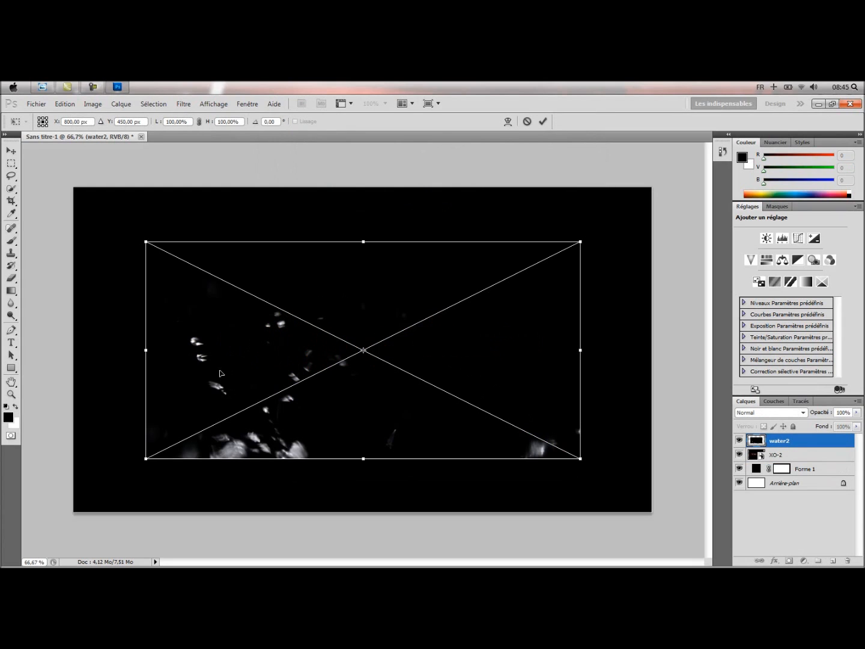
{"action": "left_click_drag", "start_coordinate": [252, 369], "coordinate": [232, 339]}
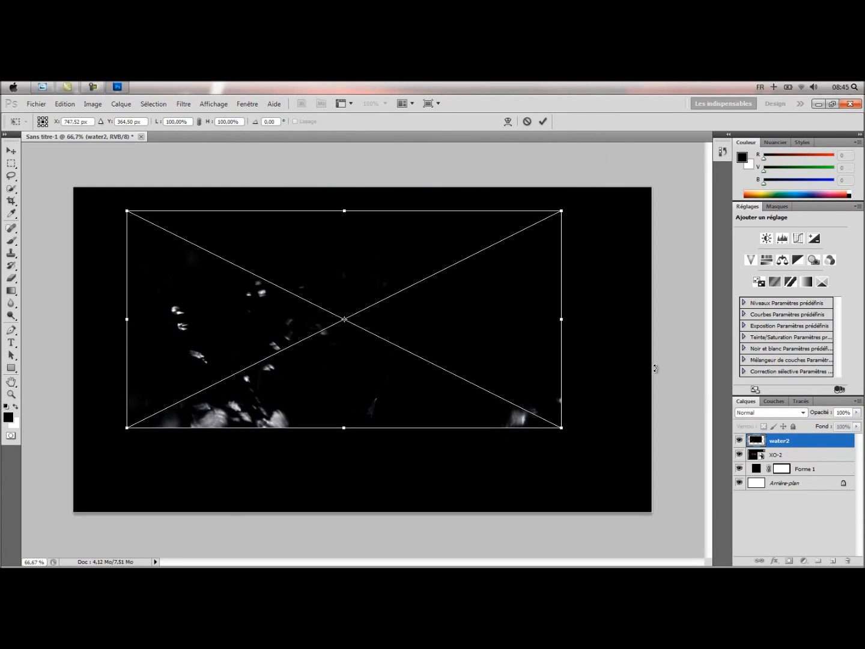
{"action": "left_click", "coordinate": [756, 414]}
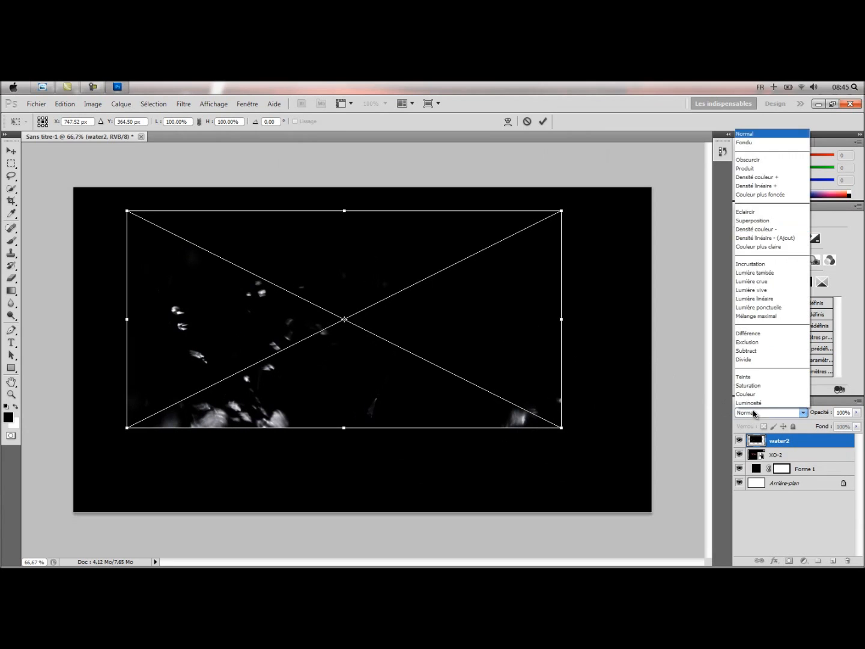
{"action": "left_click", "coordinate": [748, 221]}
{"action": "left_click_drag", "start_coordinate": [563, 430], "coordinate": [692, 501]}
{"action": "left_click_drag", "start_coordinate": [289, 469], "coordinate": [199, 378]}
{"action": "left_click_drag", "start_coordinate": [326, 414], "coordinate": [340, 501]}
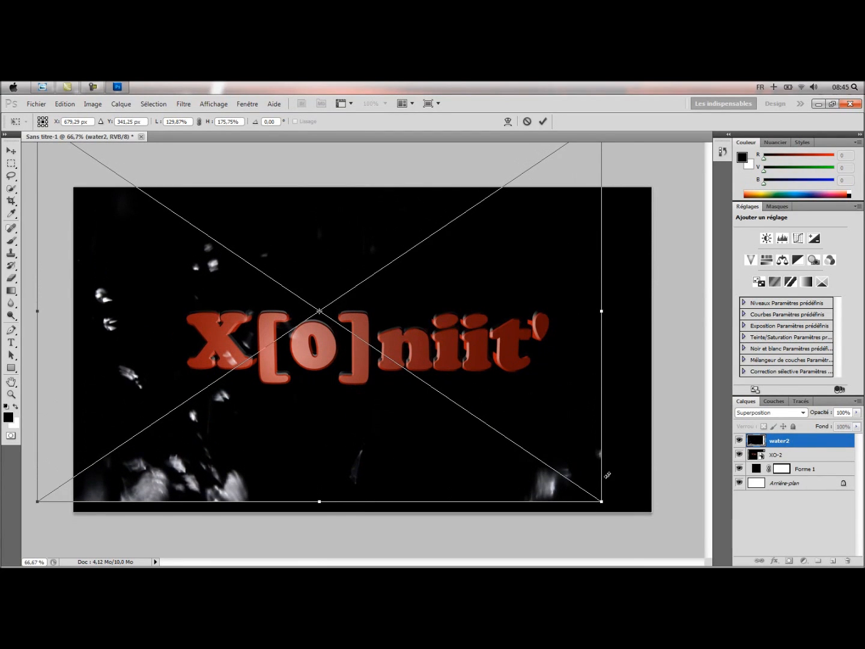
{"action": "key", "text": "Escape"}
- Place the "water" image from the Water folder and enlarge it to cover the whole canvas
{"action": "left_click", "coordinate": [34, 104]}
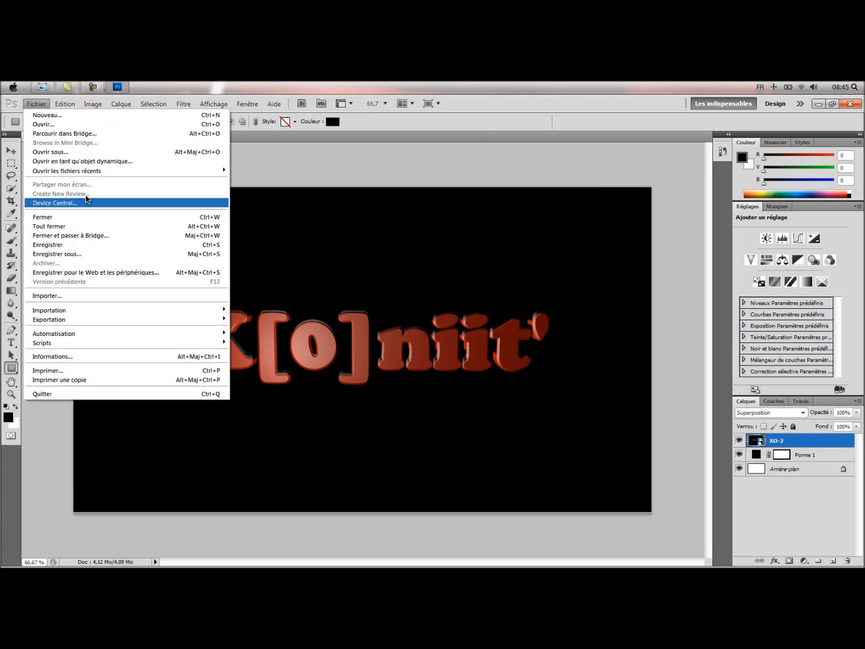
{"action": "left_click", "coordinate": [103, 295]}
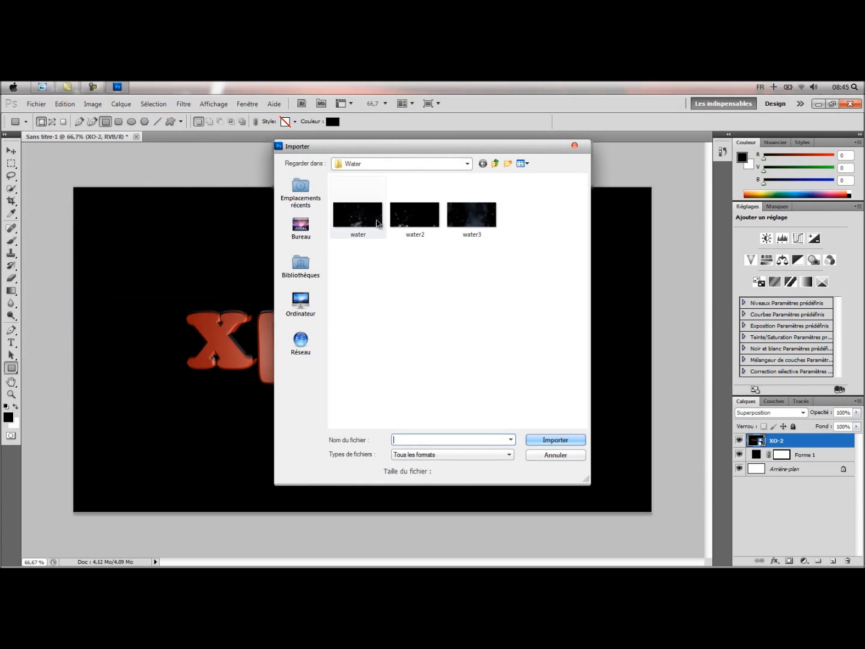
{"action": "left_click", "coordinate": [379, 222]}
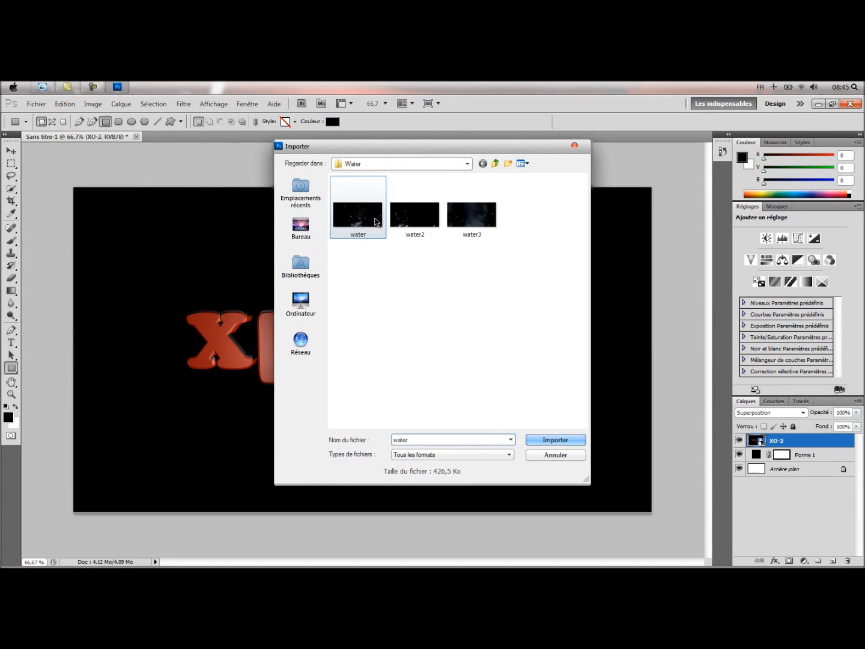
{"action": "left_click", "coordinate": [577, 440]}
{"action": "left_click_drag", "start_coordinate": [324, 333], "coordinate": [208, 279]}
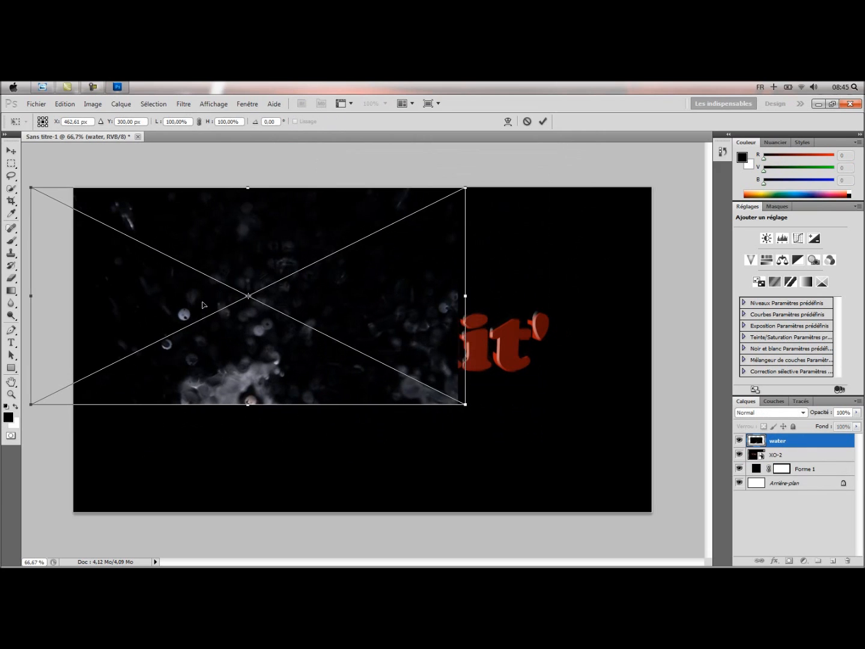
{"action": "left_click_drag", "start_coordinate": [464, 404], "coordinate": [628, 504]}
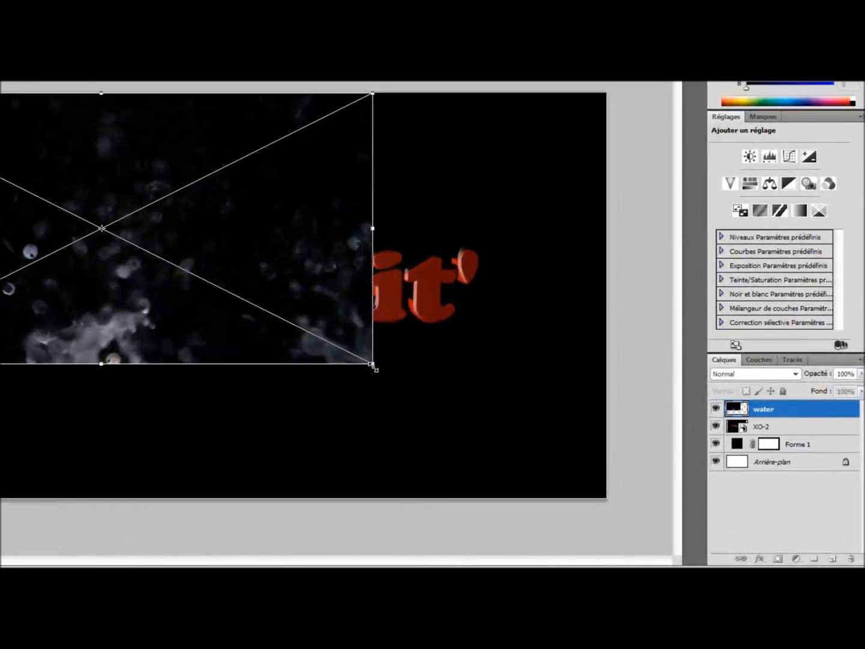
{"action": "left_click_drag", "start_coordinate": [576, 487], "coordinate": [622, 506]}
- Set the water image's blend mode to Superposition, reposition and stretch it to cover the canvas, and commit the placement
{"action": "left_click", "coordinate": [758, 373]}
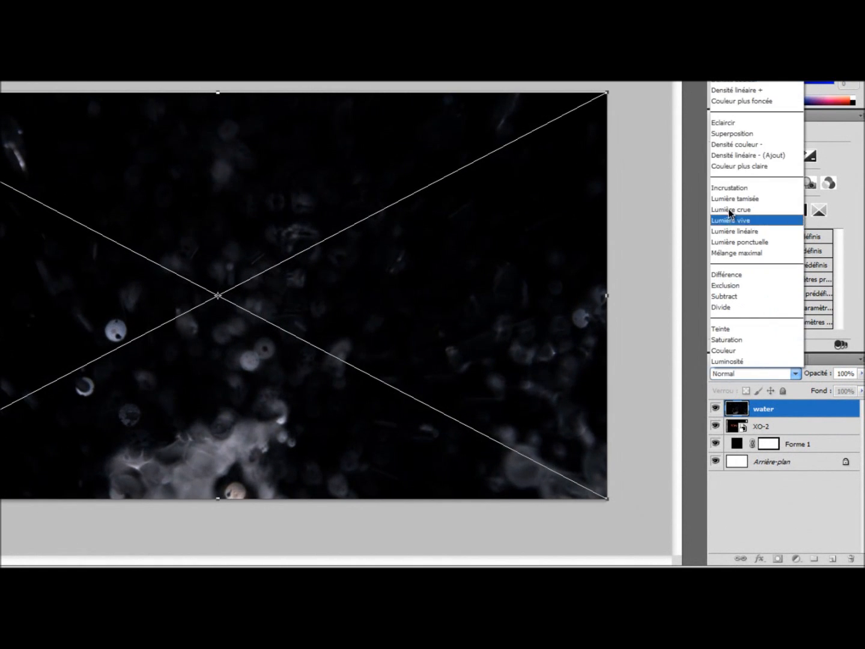
{"action": "left_click", "coordinate": [738, 134]}
{"action": "left_click_drag", "start_coordinate": [241, 442], "coordinate": [64, 401]}
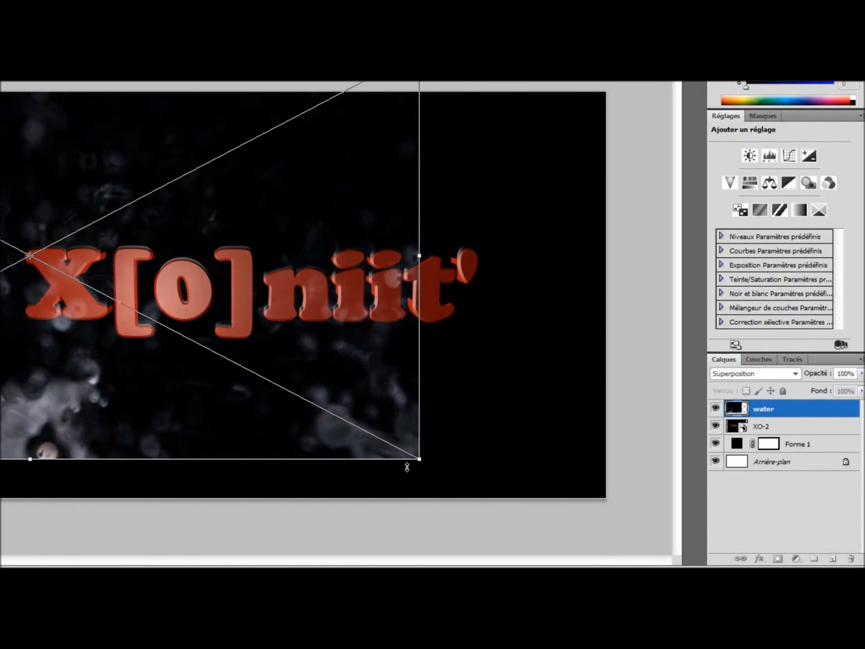
{"action": "left_click_drag", "start_coordinate": [421, 462], "coordinate": [611, 505]}
{"action": "left_click_drag", "start_coordinate": [223, 453], "coordinate": [199, 453]}
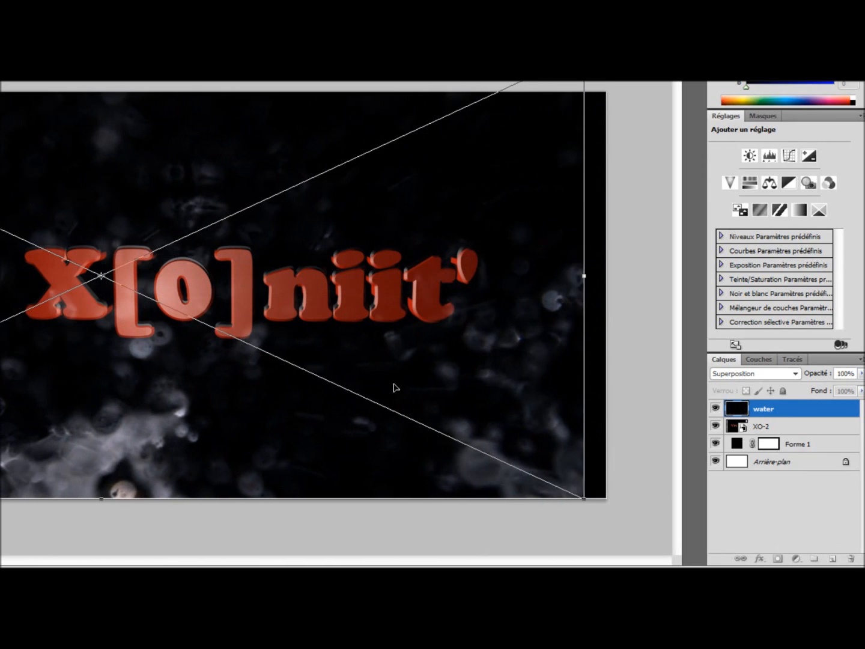
{"action": "left_click_drag", "start_coordinate": [586, 277], "coordinate": [608, 277]}
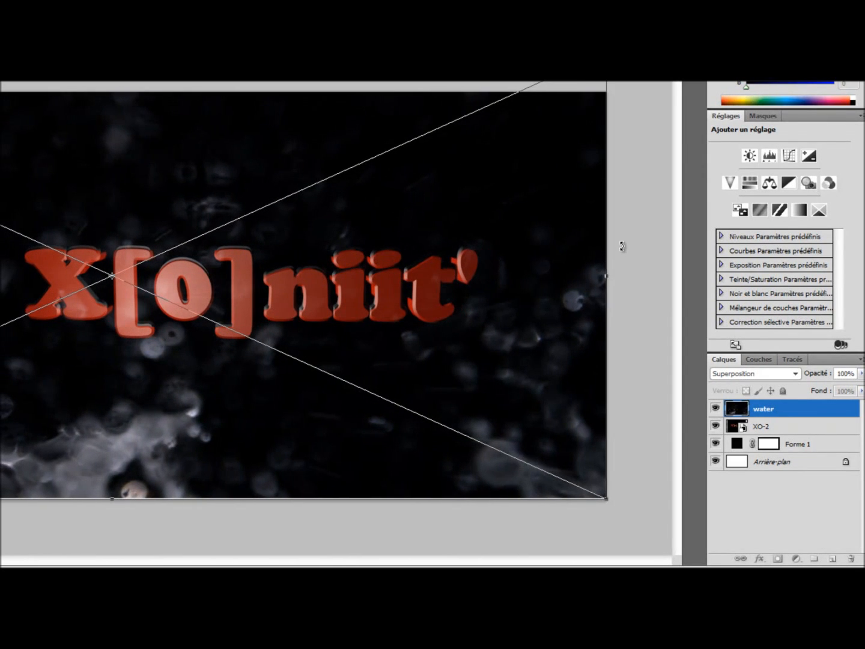
{"action": "key", "text": "Return"}
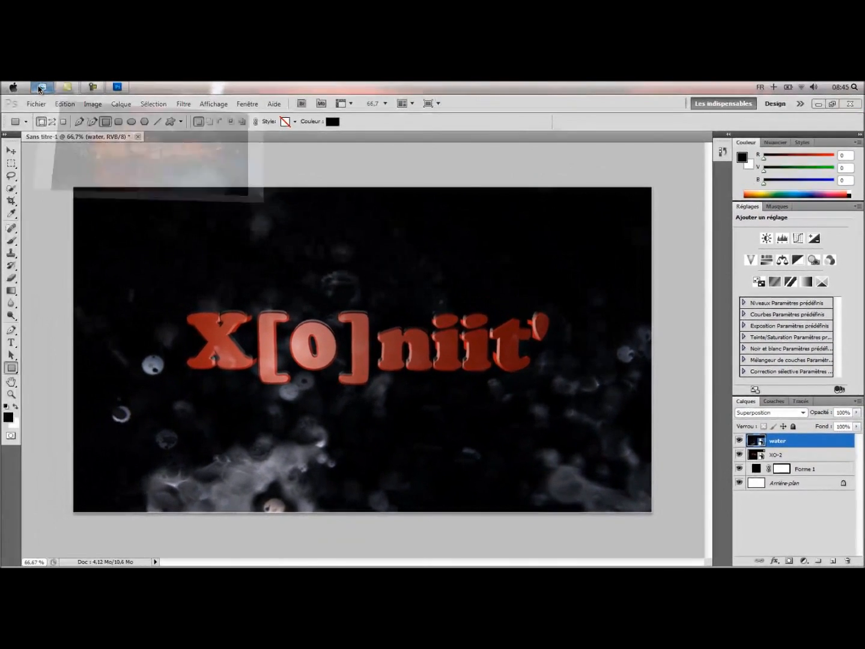
- Switch to Windows Photo Viewer to compare with the finished example wallpaper
{"action": "left_click", "coordinate": [39, 88]}
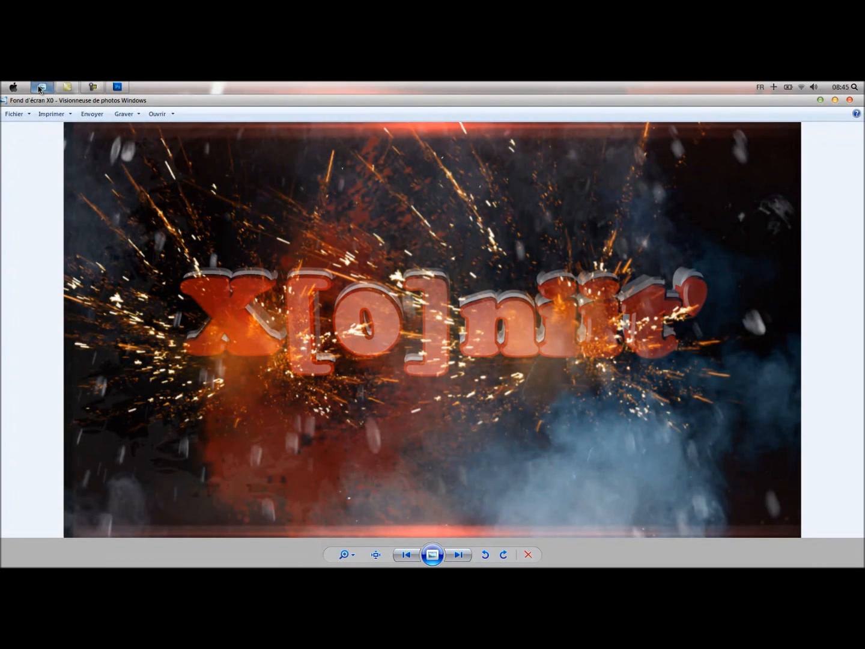
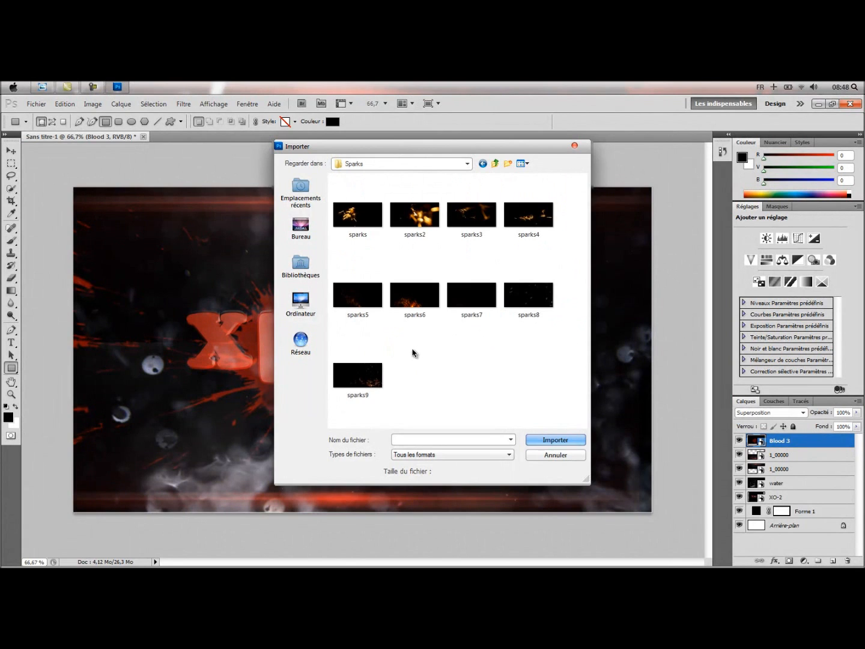
- Place the "Burst 1" image from the Sparkes folder under Fond d'écran - ScreenShots, checking the Powder folder on the way
{"action": "left_click", "coordinate": [467, 169]}
{"action": "left_click", "coordinate": [402, 236]}
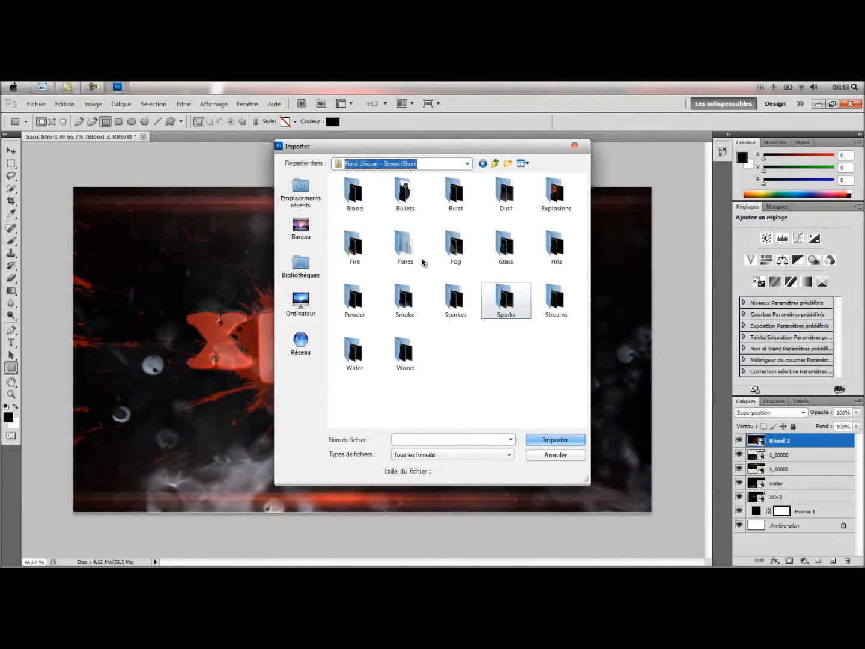
{"action": "double_click", "coordinate": [356, 301]}
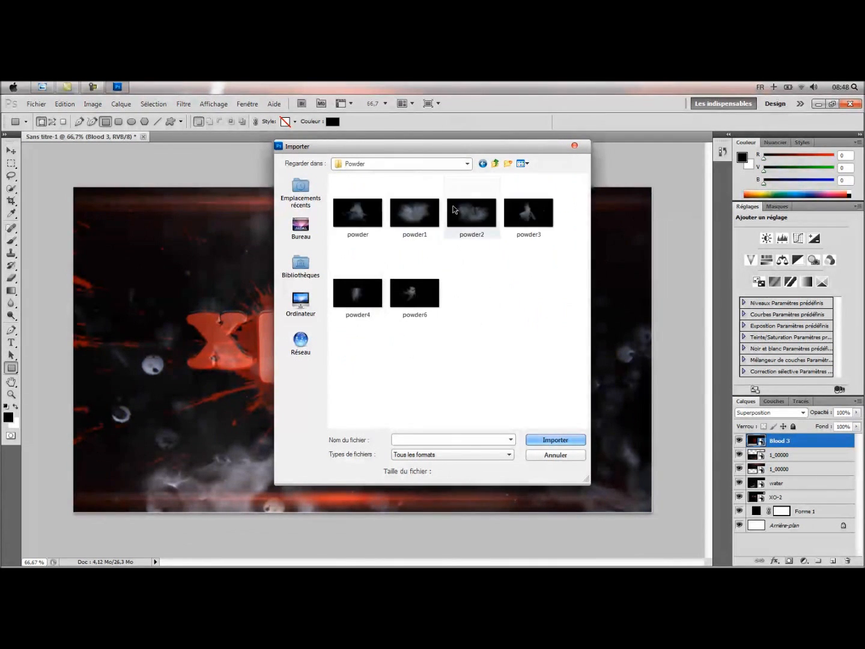
{"action": "left_click", "coordinate": [490, 169]}
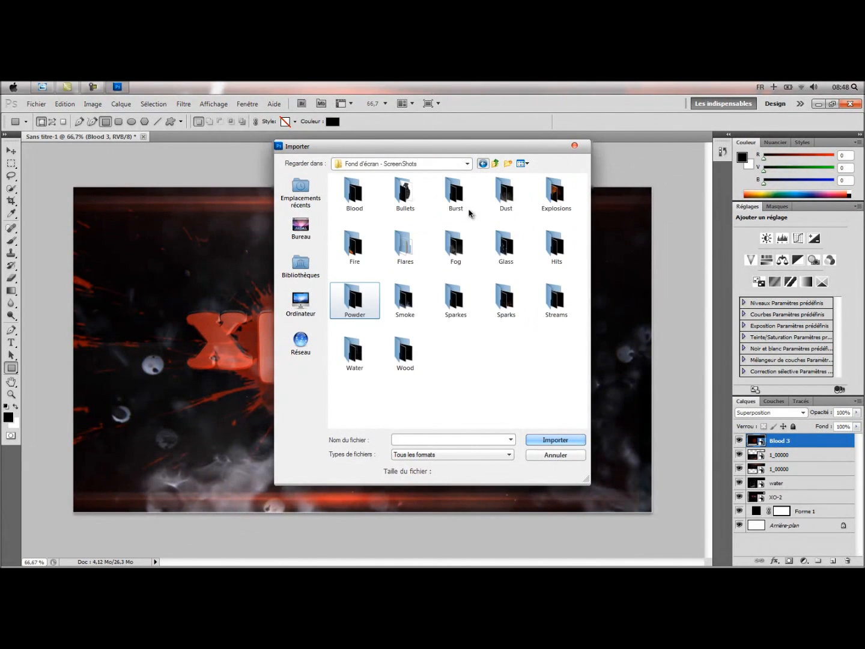
{"action": "double_click", "coordinate": [455, 300]}
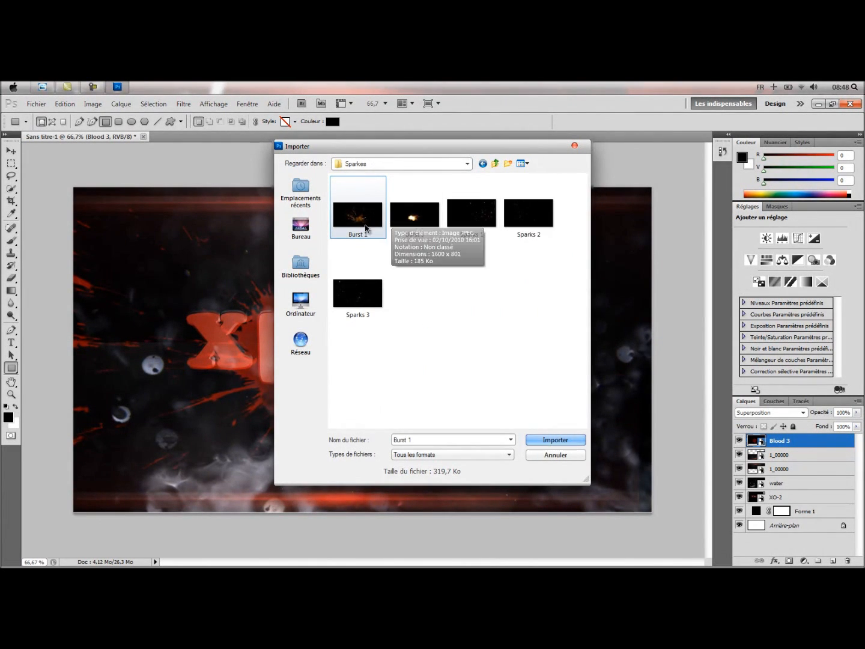
{"action": "left_click", "coordinate": [556, 441]}
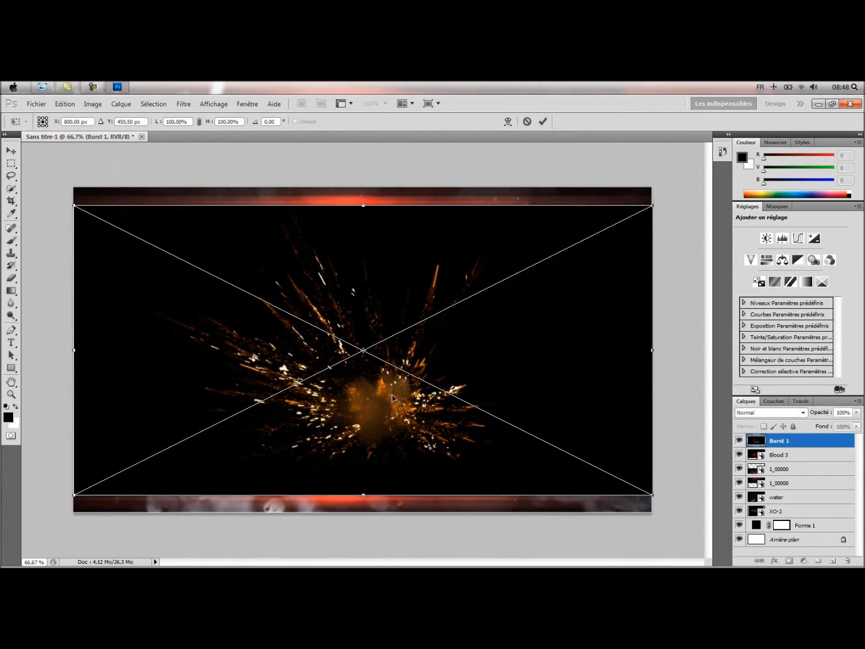
- Set the Burst 1 image's blend mode to Superposition, then enlarge it and position it over the X[o] letters
{"action": "left_click_drag", "start_coordinate": [388, 405], "coordinate": [375, 398]}
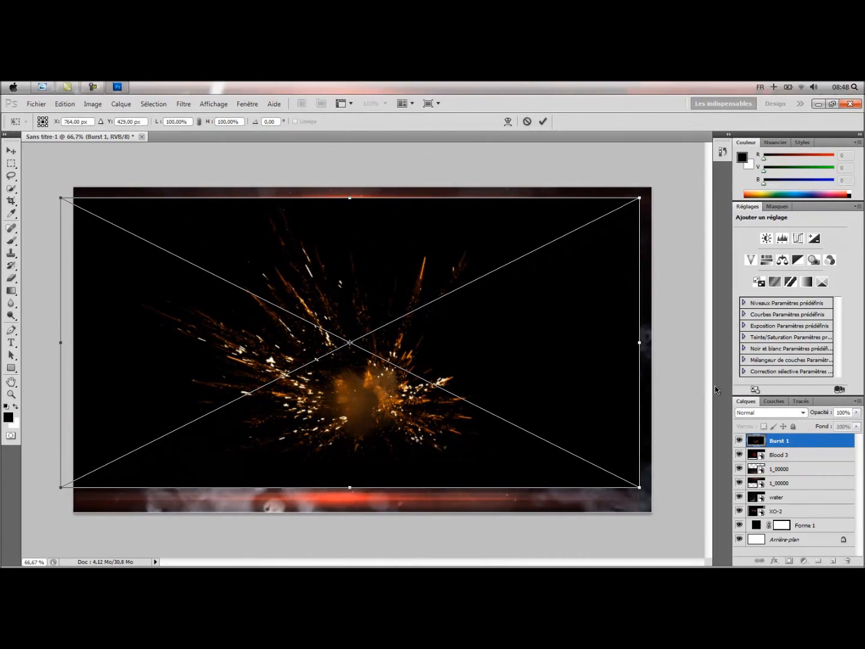
{"action": "left_click", "coordinate": [780, 414]}
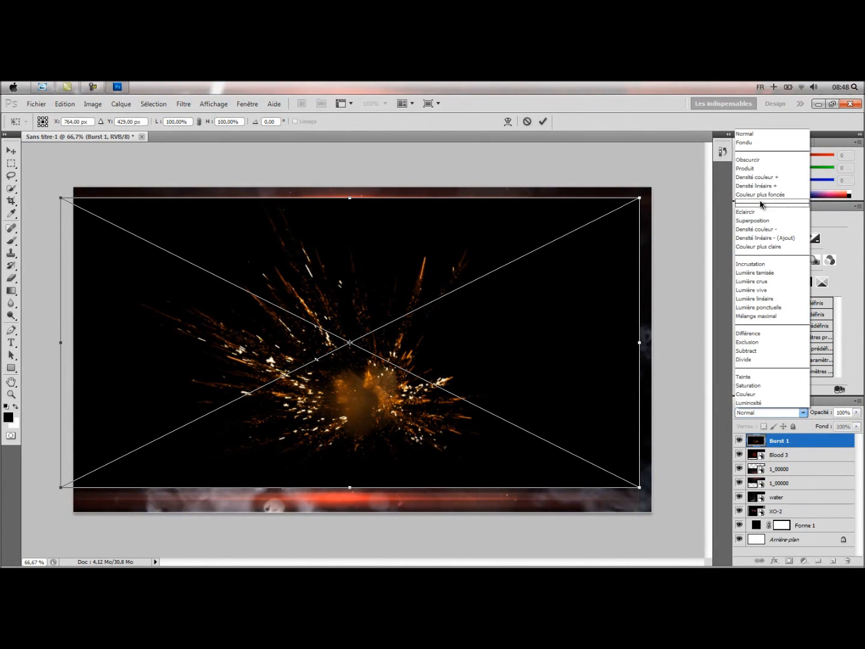
{"action": "left_click", "coordinate": [759, 221]}
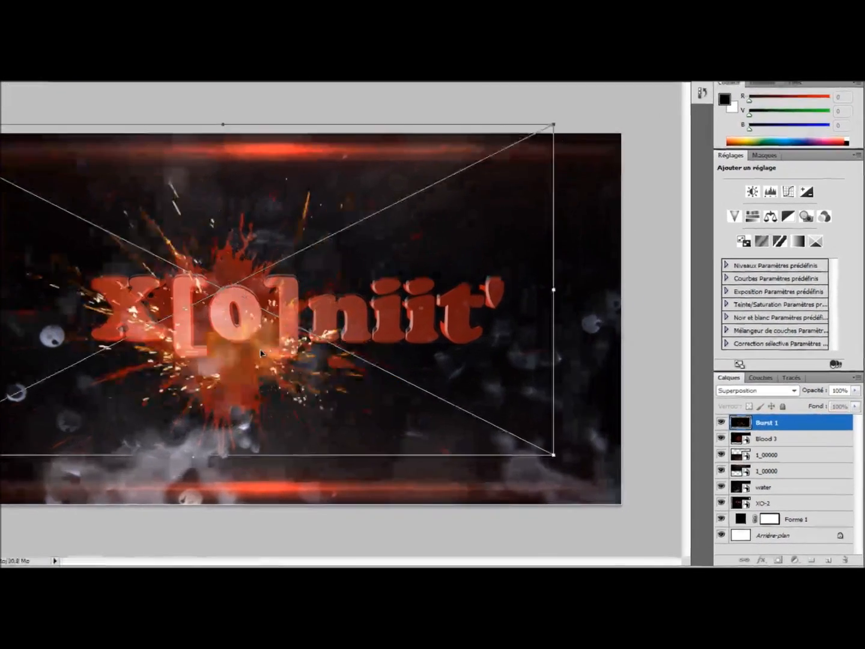
{"action": "left_click_drag", "start_coordinate": [261, 353], "coordinate": [223, 327]}
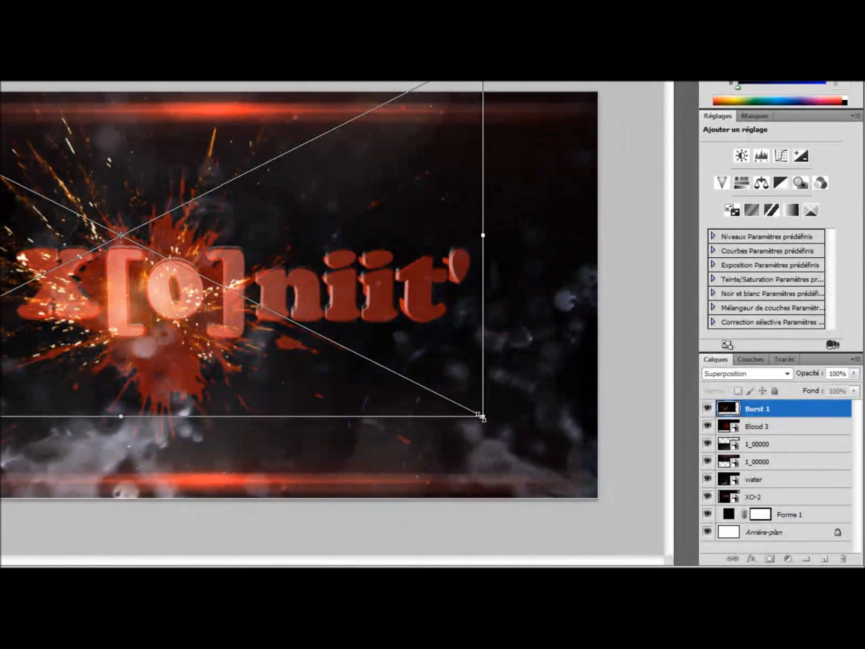
{"action": "left_click_drag", "start_coordinate": [482, 416], "coordinate": [532, 450]}
{"action": "left_click_drag", "start_coordinate": [218, 361], "coordinate": [229, 382]}
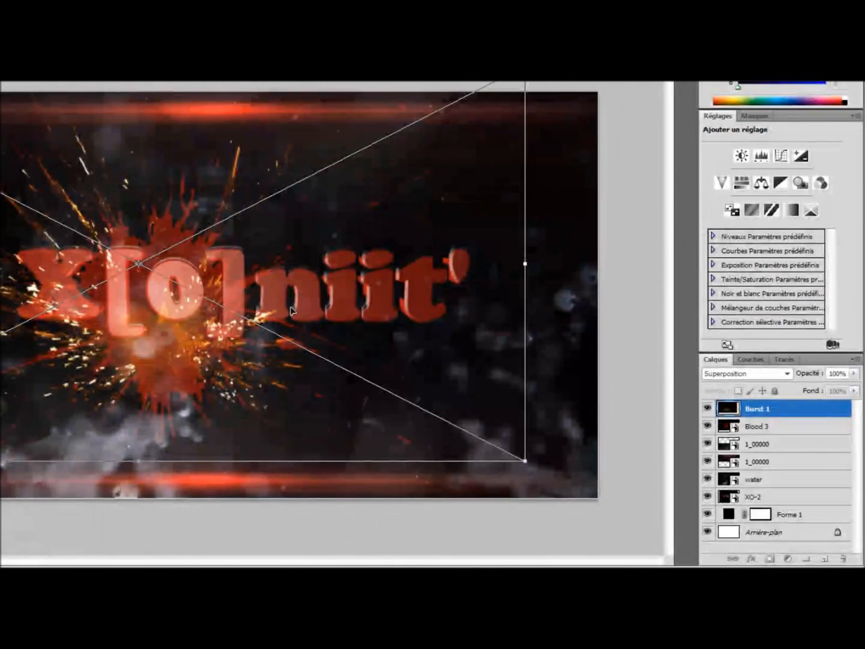
- Distort the Burst 1 image by its upper-right corner, move the burst over the letter X, and commit the placement
{"action": "left_click_drag", "start_coordinate": [526, 66], "coordinate": [323, 184], "text": "ctrl"}
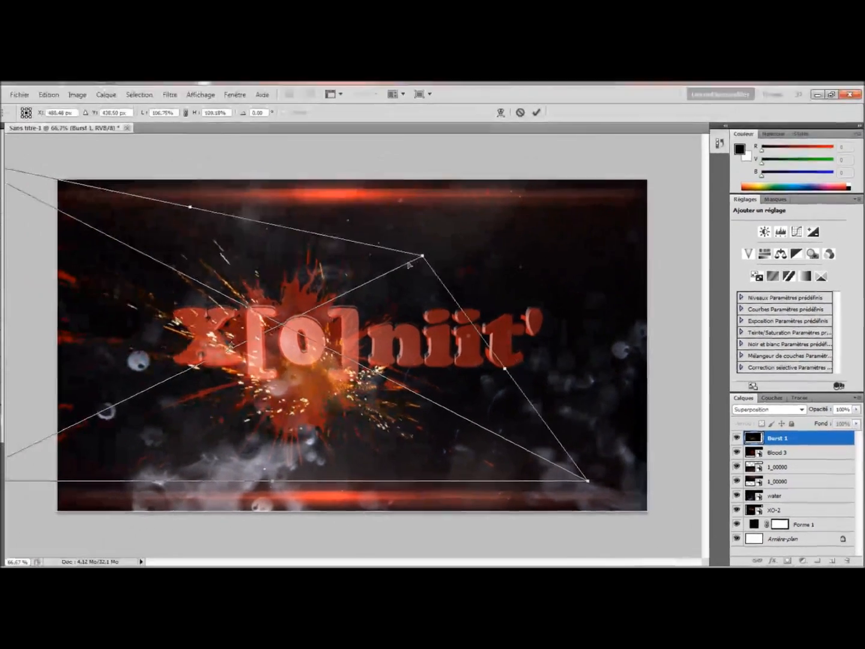
{"action": "left_click_drag", "start_coordinate": [410, 265], "coordinate": [632, 196], "text": "ctrl"}
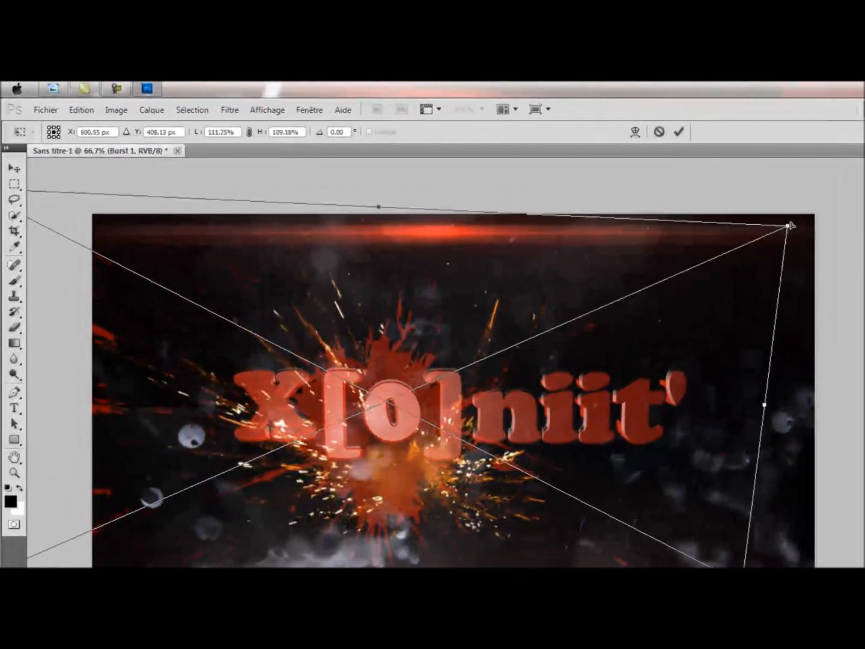
{"action": "left_click_drag", "start_coordinate": [791, 224], "coordinate": [706, 223], "text": "ctrl"}
{"action": "left_click_drag", "start_coordinate": [409, 481], "coordinate": [318, 457]}
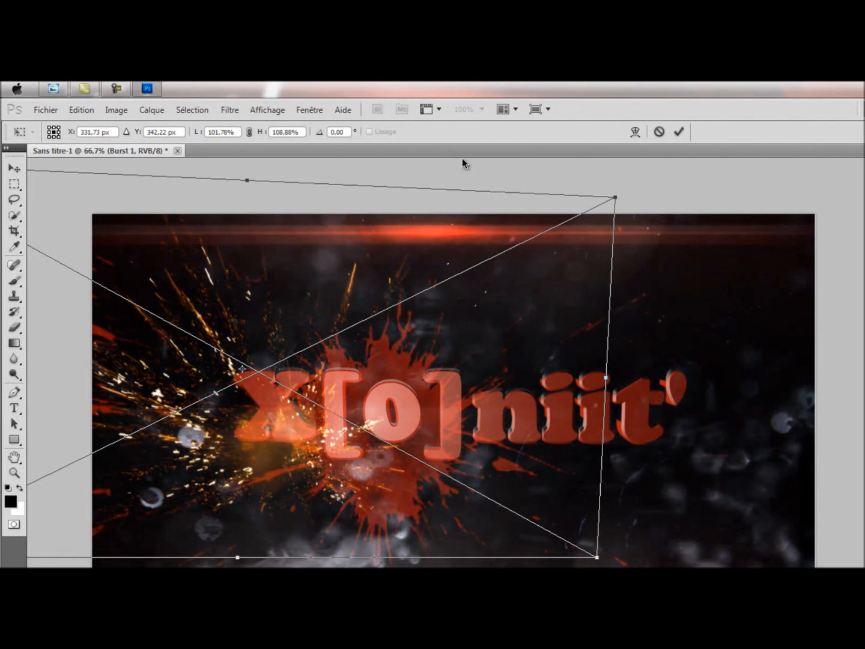
{"action": "left_click", "coordinate": [679, 131]}
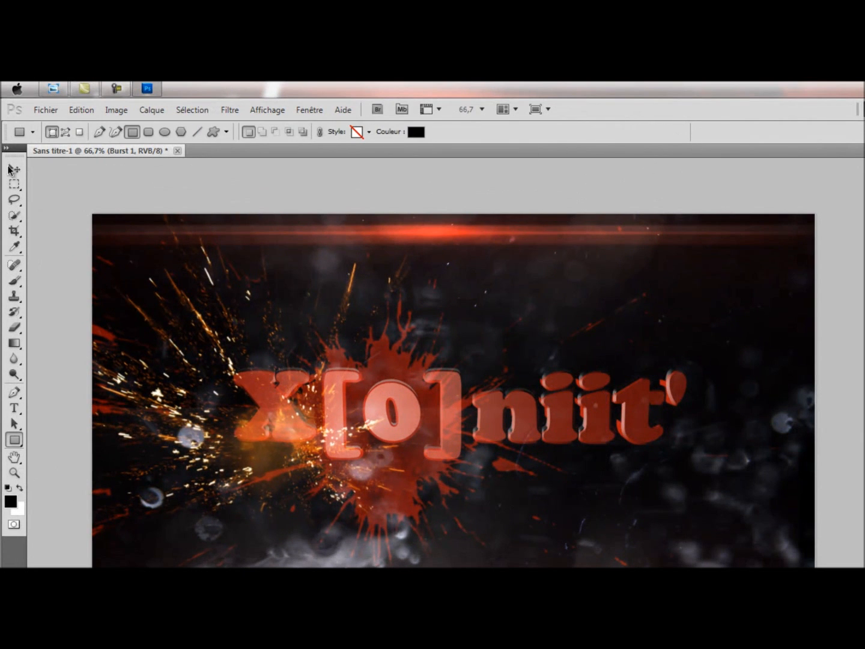
- Try placing the "Burst 3" image with blend mode Superposition over the last letters of the text, and cancel the placement
{"action": "left_click", "coordinate": [48, 110]}
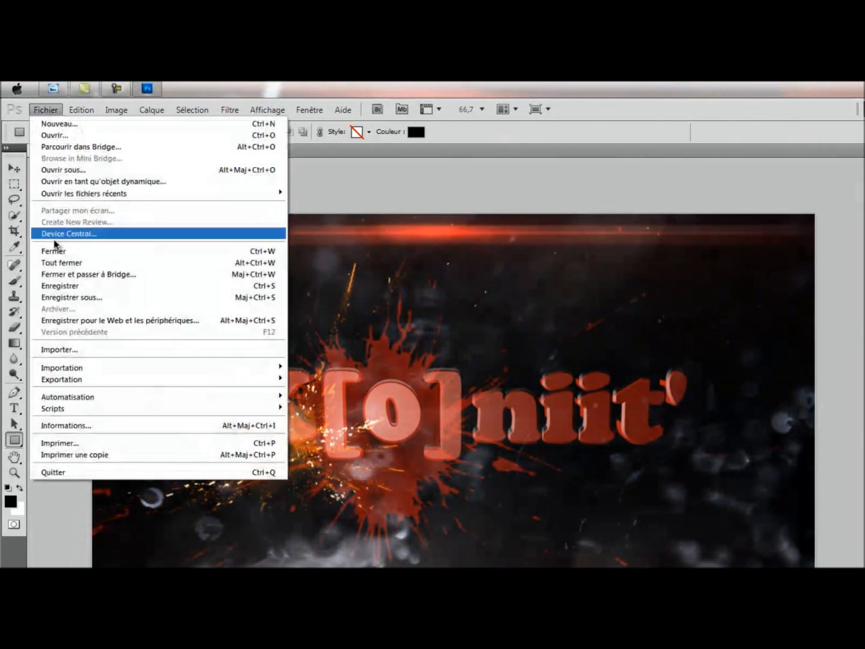
{"action": "left_click", "coordinate": [86, 349]}
{"action": "left_click", "coordinate": [461, 272]}
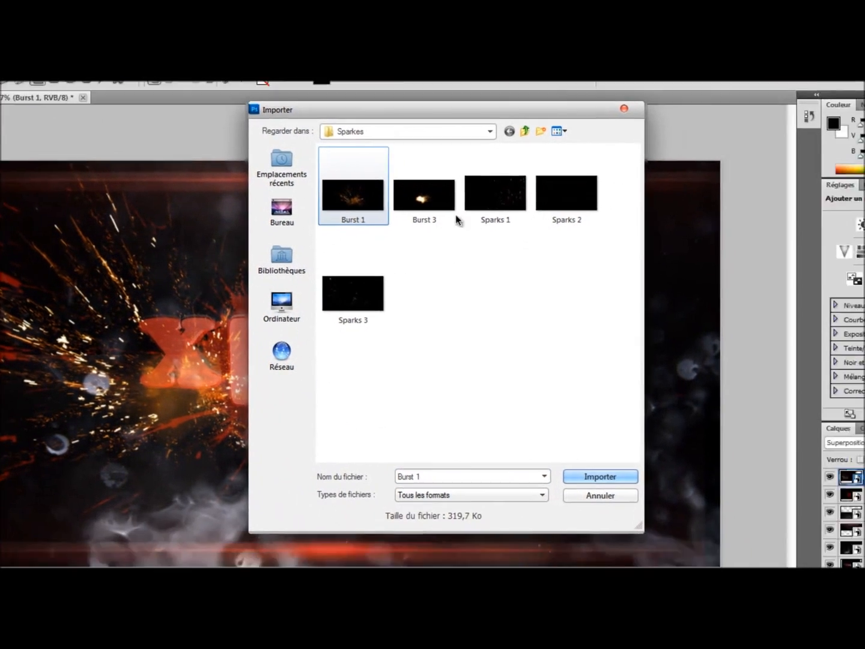
{"action": "left_click", "coordinate": [529, 258]}
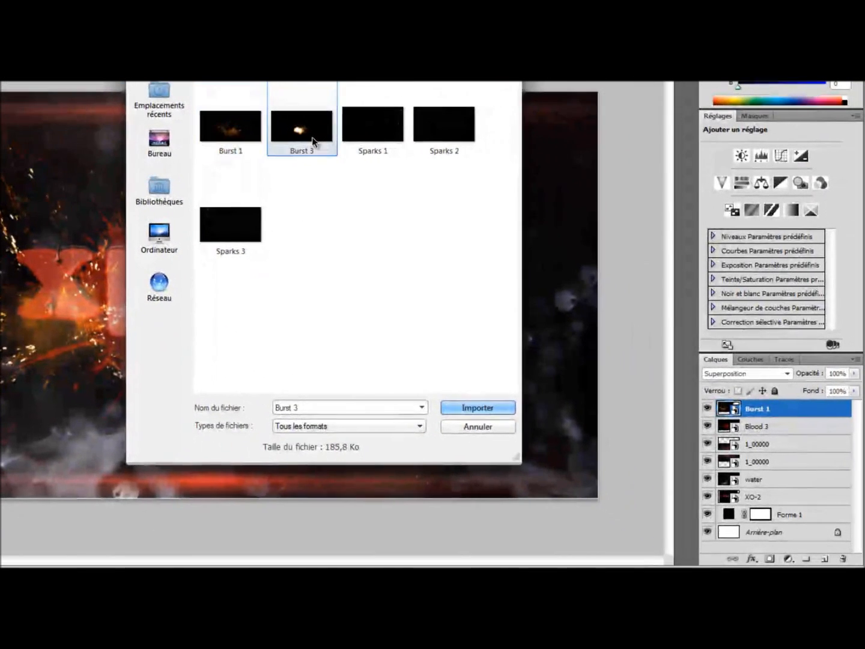
{"action": "left_click", "coordinate": [480, 408]}
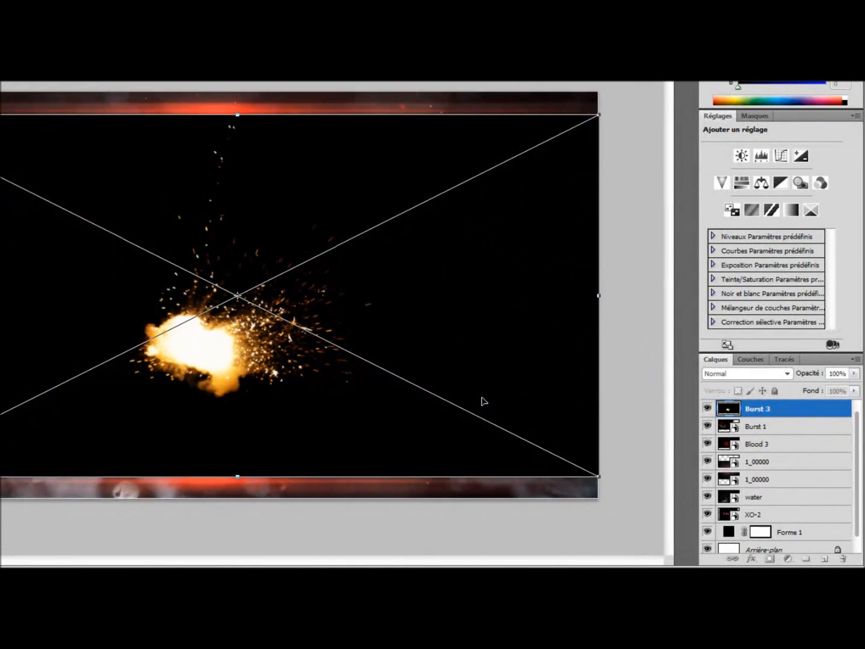
{"action": "left_click", "coordinate": [745, 373]}
{"action": "left_click", "coordinate": [724, 134]}
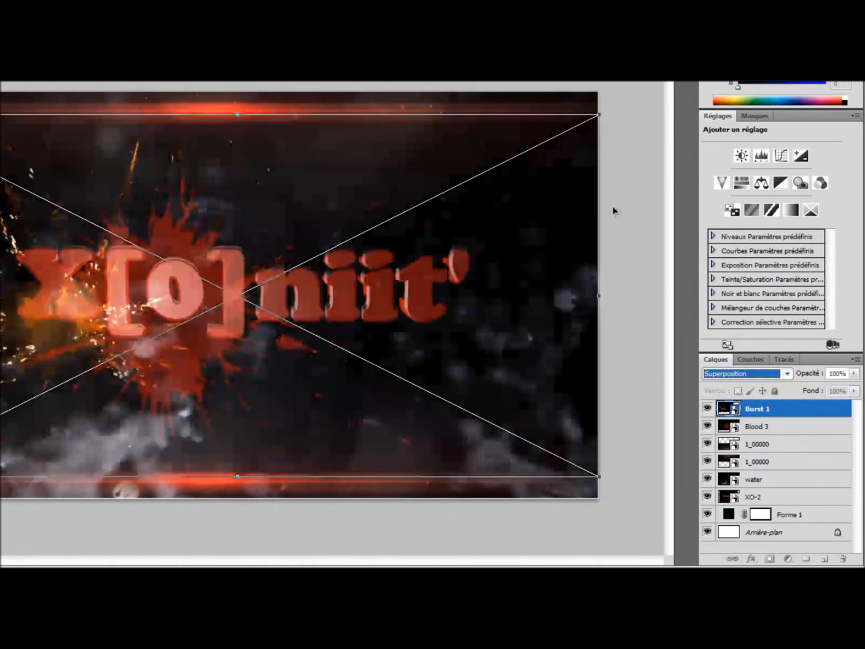
{"action": "left_click_drag", "start_coordinate": [214, 376], "coordinate": [468, 345]}
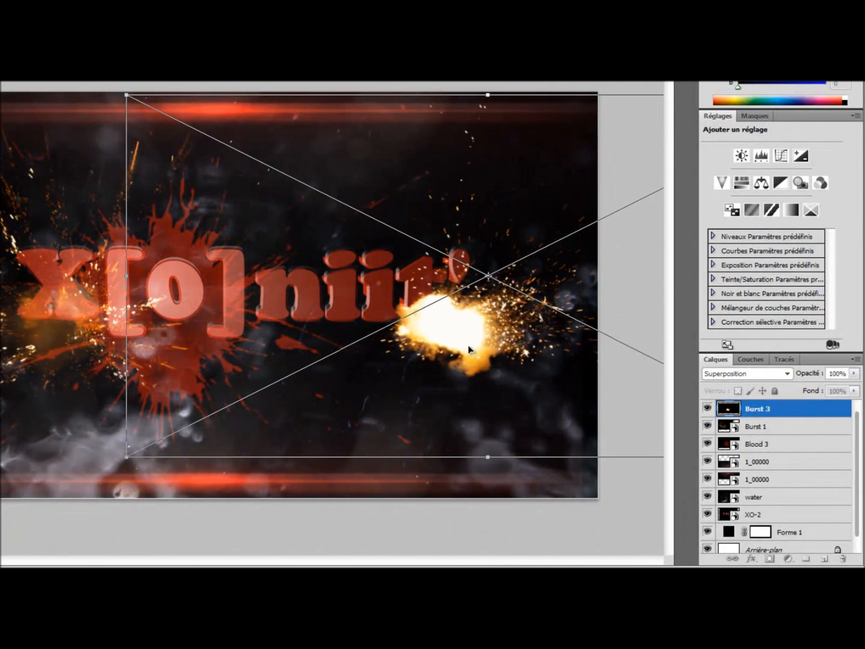
{"action": "key", "text": "Escape"}
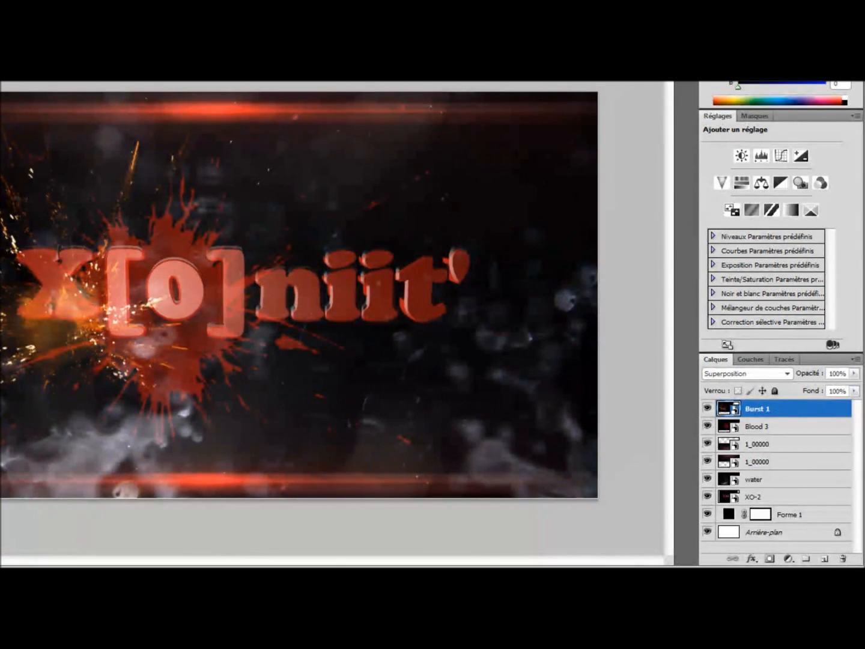
- Place the "Burst 1" image a second time and set its blend mode to Superposition
{"action": "left_click", "coordinate": [35, 105]}
{"action": "left_click", "coordinate": [122, 295]}
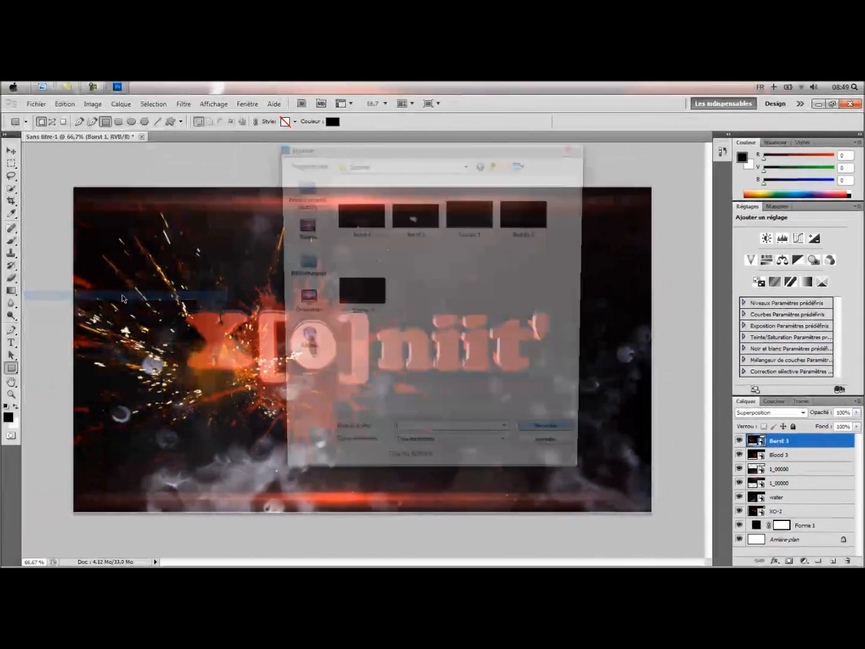
{"action": "left_click", "coordinate": [360, 232]}
{"action": "left_click", "coordinate": [539, 439]}
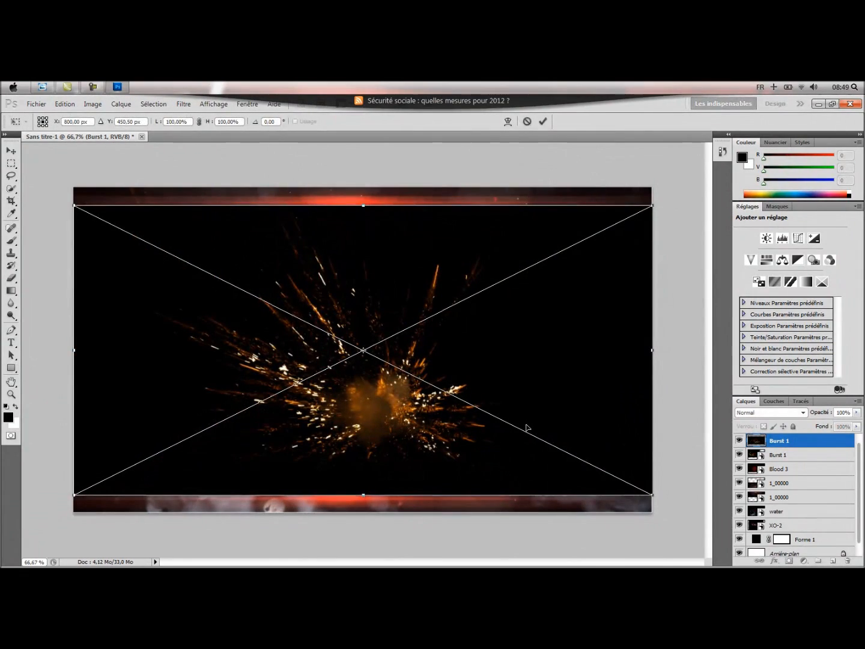
{"action": "left_click", "coordinate": [776, 414]}
{"action": "left_click", "coordinate": [765, 224]}
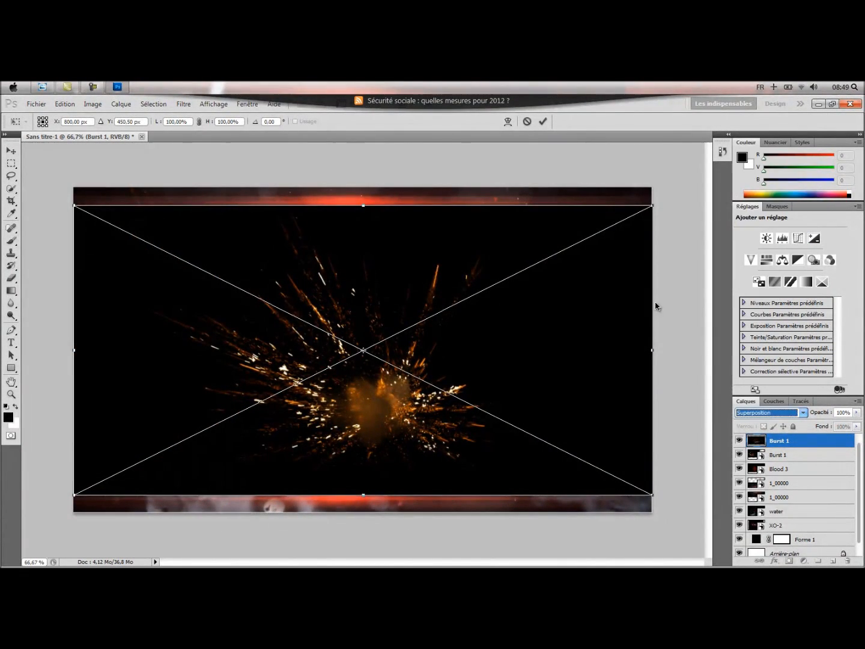
- Move the second burst over the last letters, enlarge it to about 105% wide and 106% high, and commit the placement
{"action": "left_click_drag", "start_coordinate": [378, 424], "coordinate": [520, 391]}
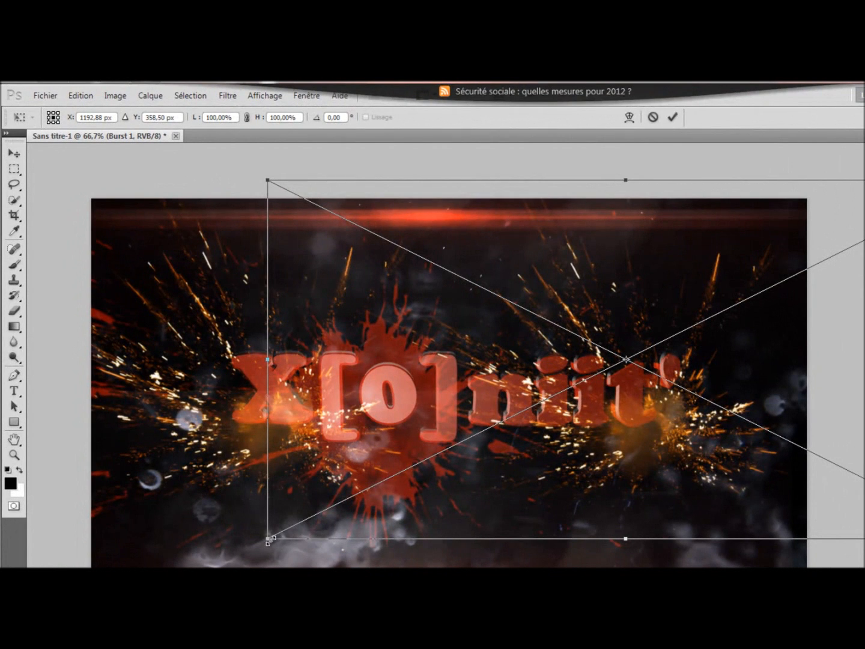
{"action": "left_click_drag", "start_coordinate": [268, 540], "coordinate": [232, 562]}
{"action": "left_click_drag", "start_coordinate": [631, 447], "coordinate": [643, 440]}
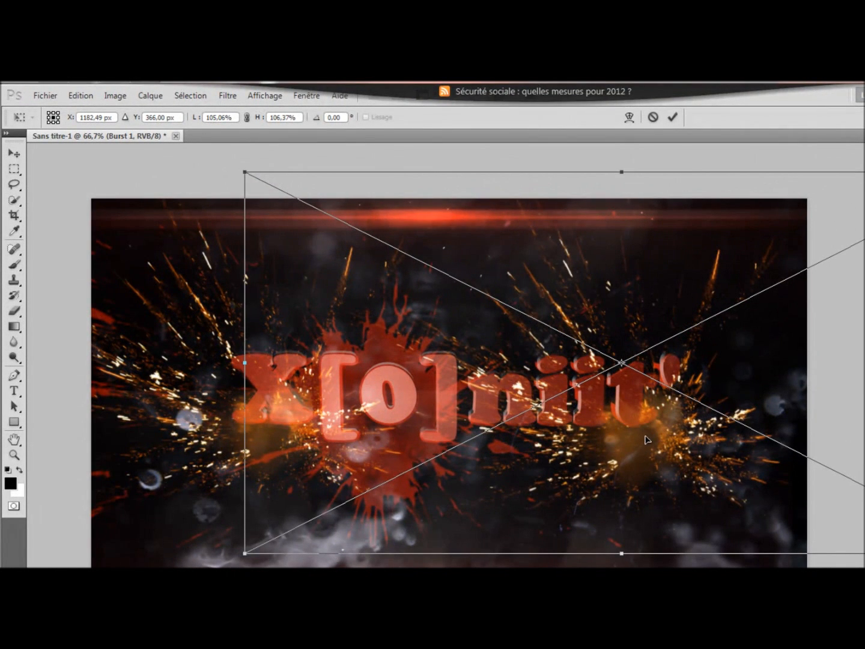
{"action": "left_click", "coordinate": [674, 118]}
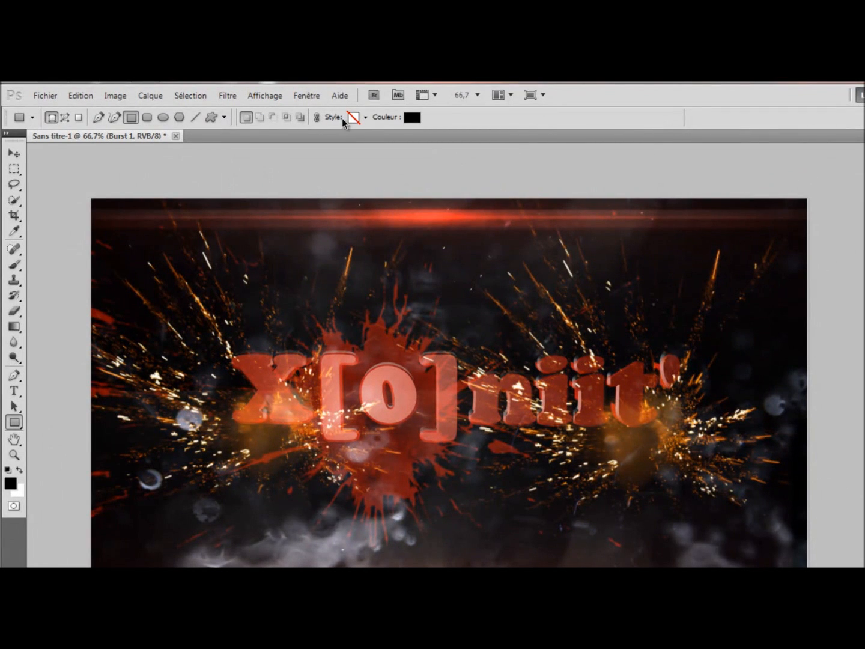
- Try placing the "Windshield_Hole_02" image from the Glass folder over the wallpaper's upper-right area at about 159% wide and 156% high, and cancel the placement
{"action": "left_click", "coordinate": [46, 95]}
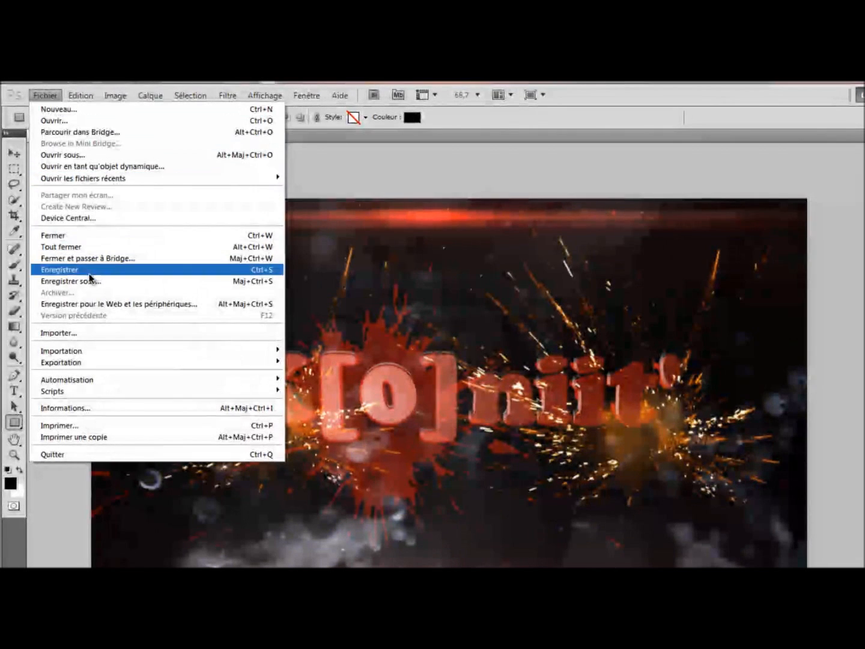
{"action": "left_click", "coordinate": [67, 332]}
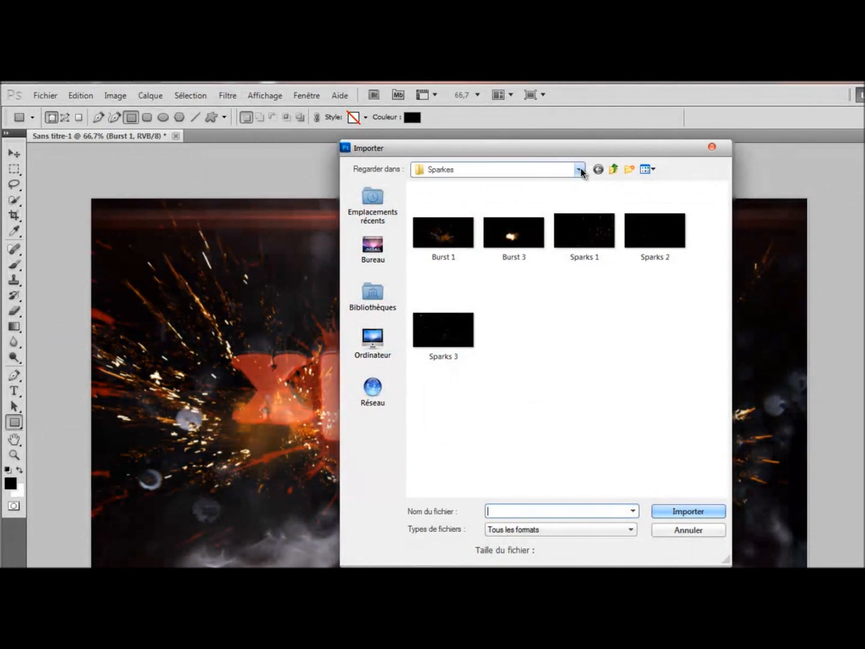
{"action": "left_click", "coordinate": [580, 171]}
{"action": "left_click", "coordinate": [498, 260]}
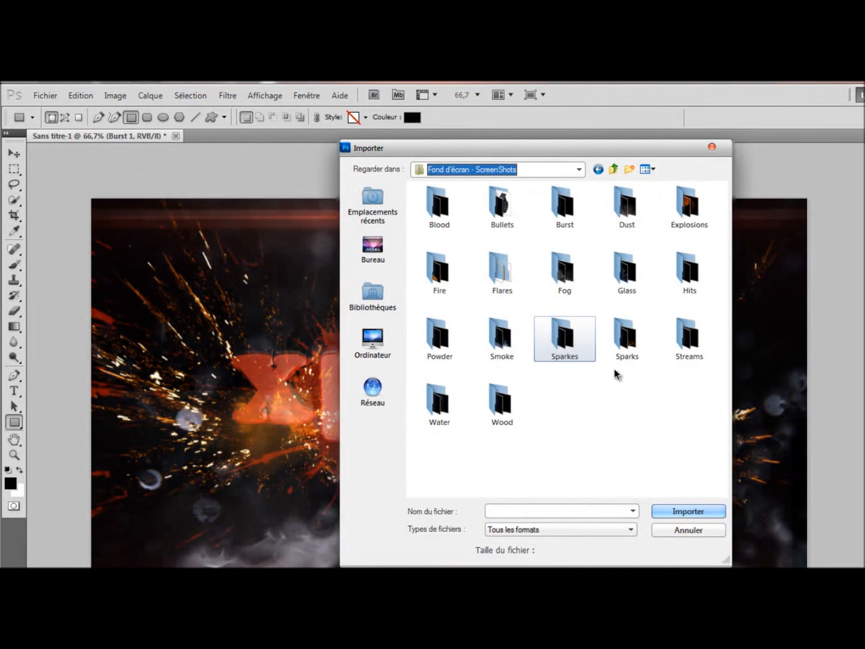
{"action": "double_click", "coordinate": [619, 273]}
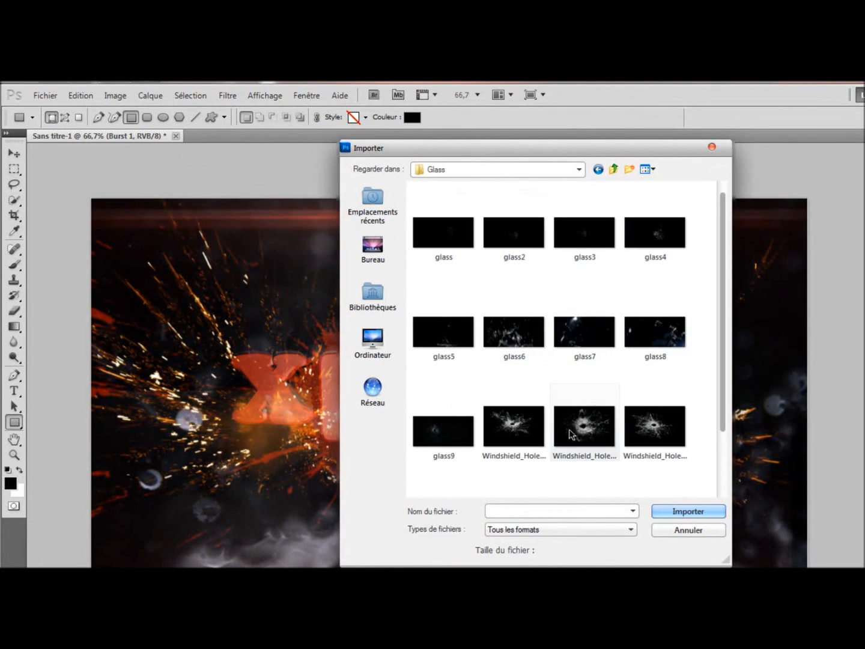
{"action": "left_click", "coordinate": [529, 428]}
{"action": "left_click", "coordinate": [691, 512]}
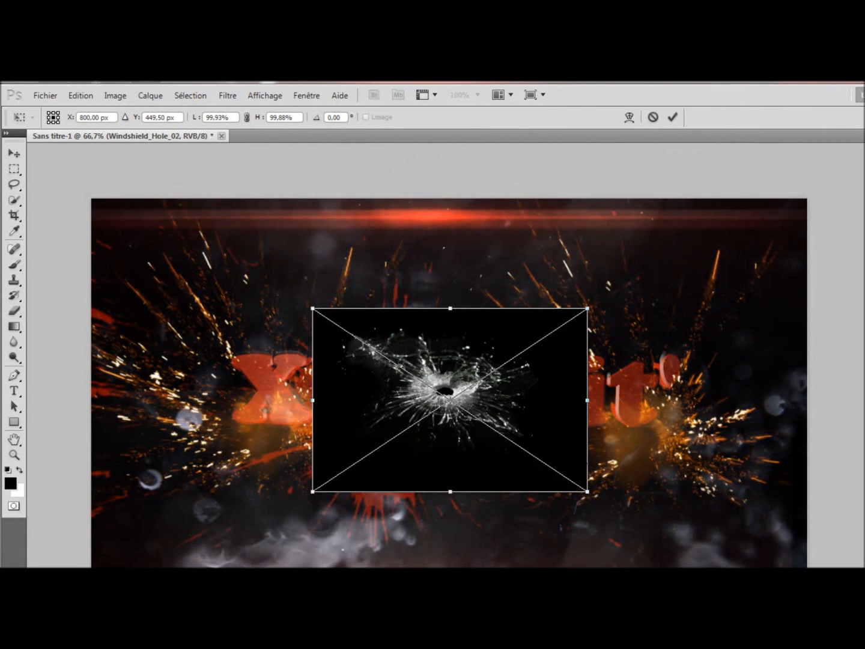
{"action": "left_click_drag", "start_coordinate": [390, 408], "coordinate": [673, 280]}
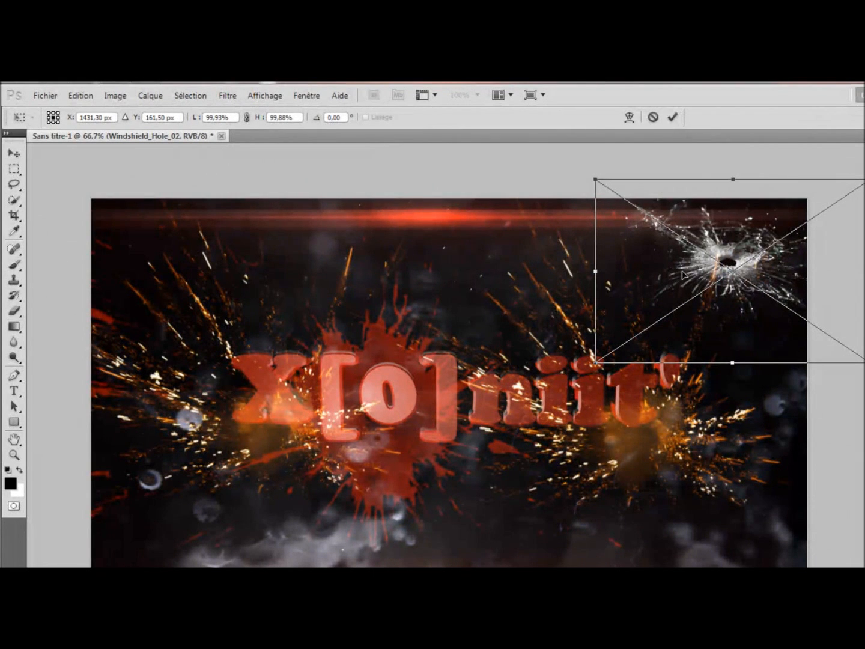
{"action": "left_click_drag", "start_coordinate": [606, 364], "coordinate": [436, 467]}
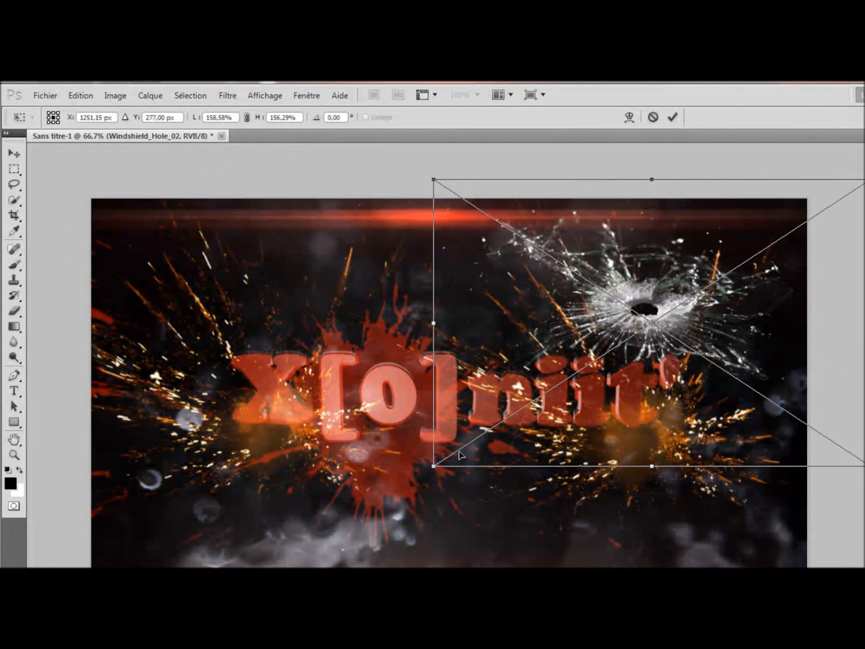
{"action": "key", "text": "Escape"}
{"action": "key", "text": "u"}
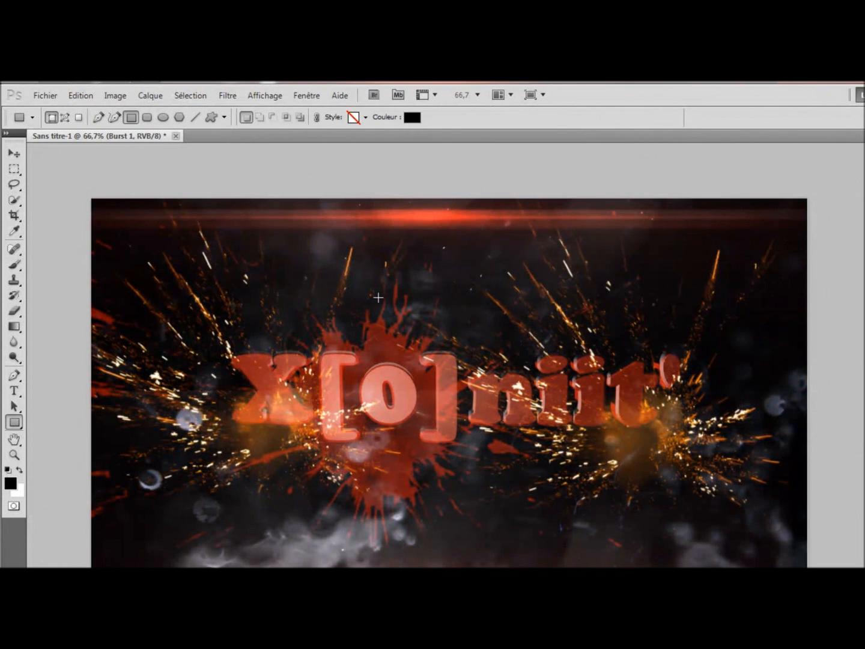
- Place the "Bullet" image from the Bullets folder and set its blend mode to Superposition
{"action": "left_click", "coordinate": [41, 94]}
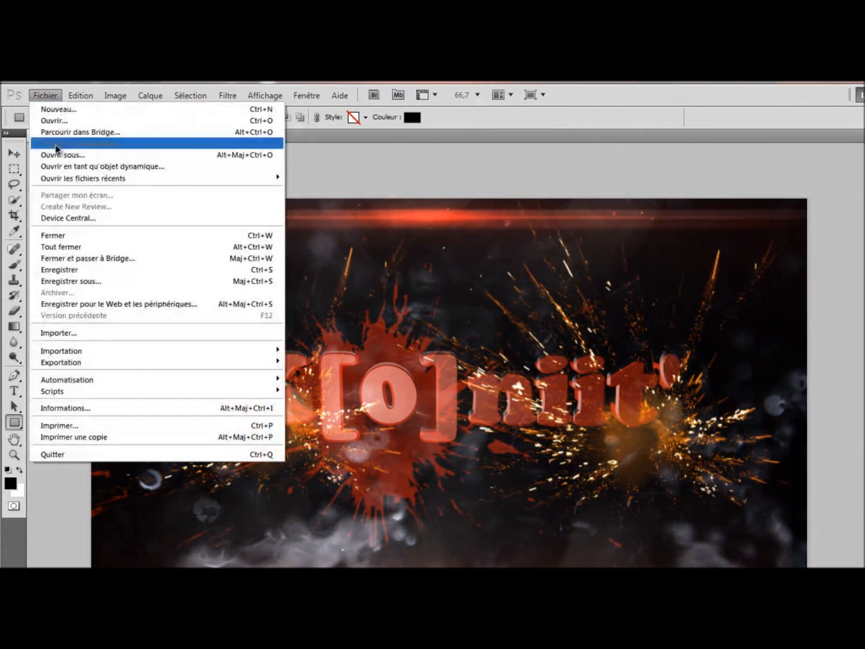
{"action": "left_click", "coordinate": [107, 332]}
{"action": "left_click", "coordinate": [579, 170]}
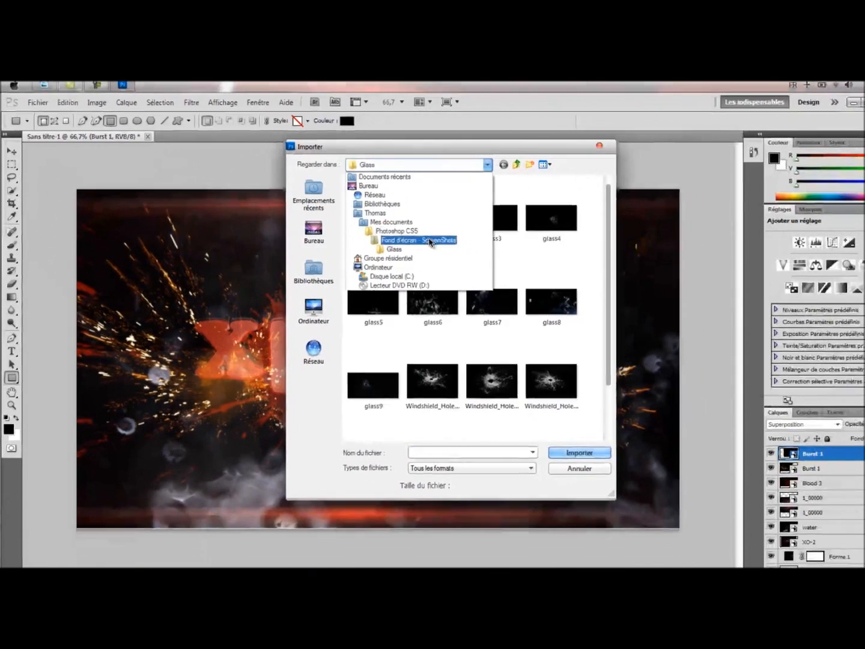
{"action": "left_click", "coordinate": [430, 241]}
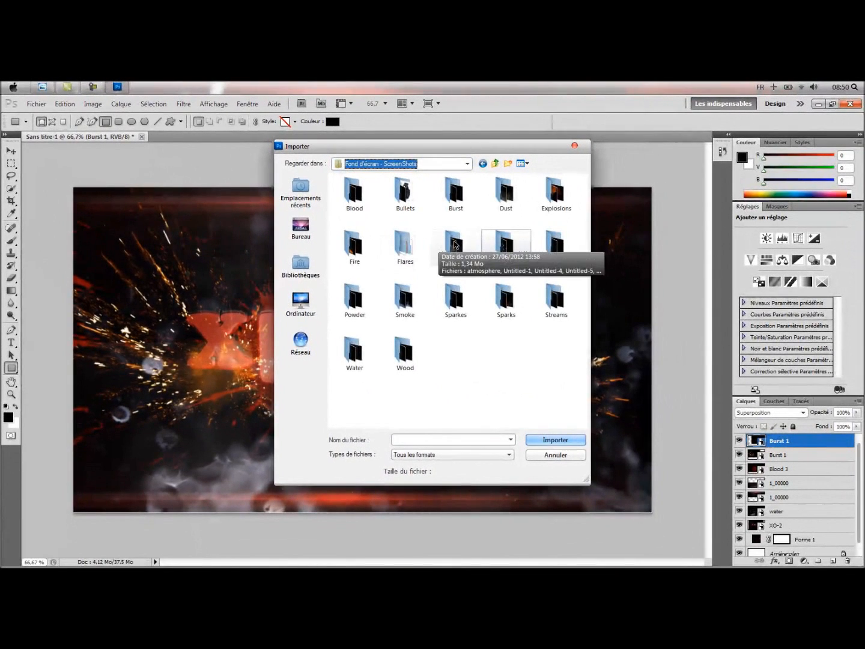
{"action": "double_click", "coordinate": [527, 250]}
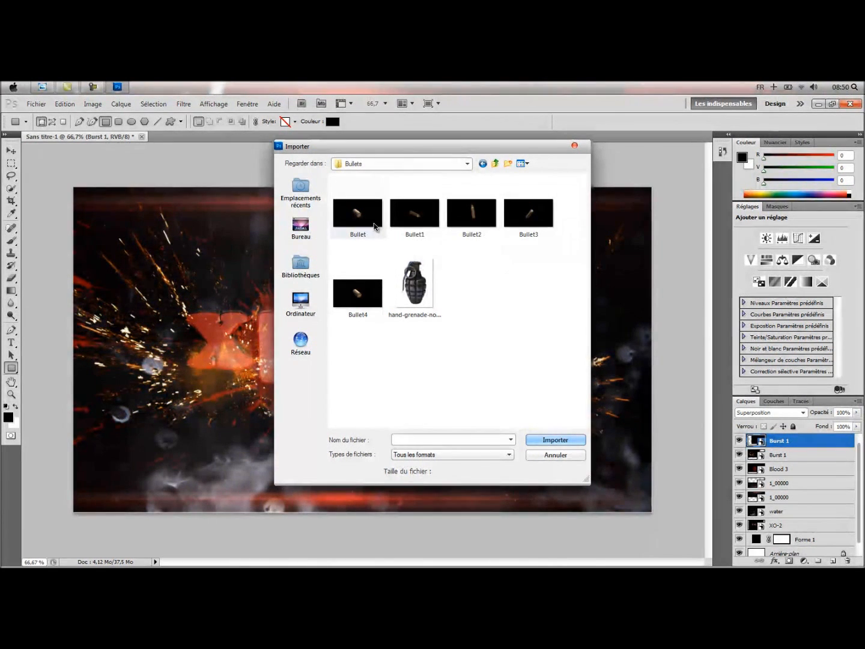
{"action": "left_click", "coordinate": [555, 440]}
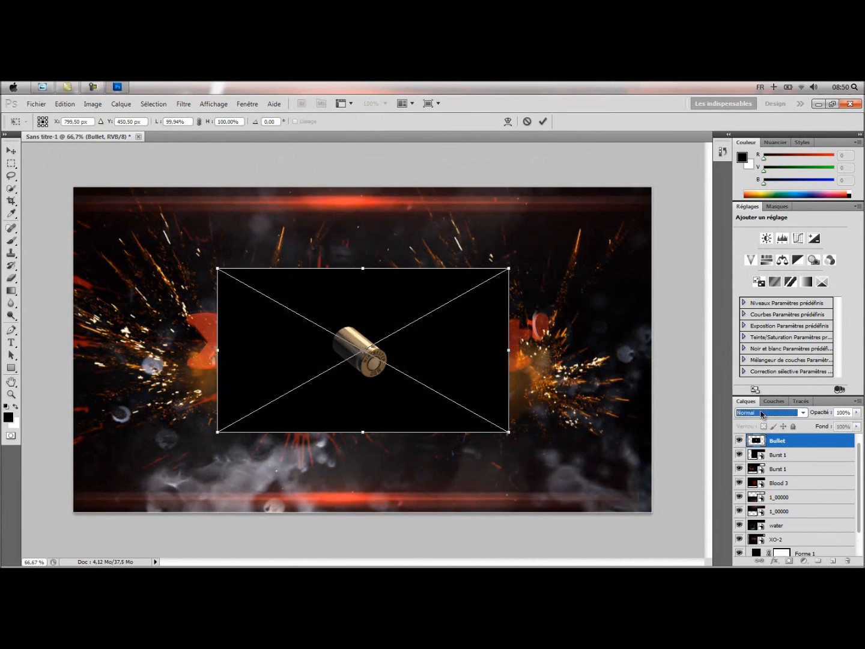
{"action": "left_click", "coordinate": [762, 413]}
{"action": "left_click", "coordinate": [760, 218]}
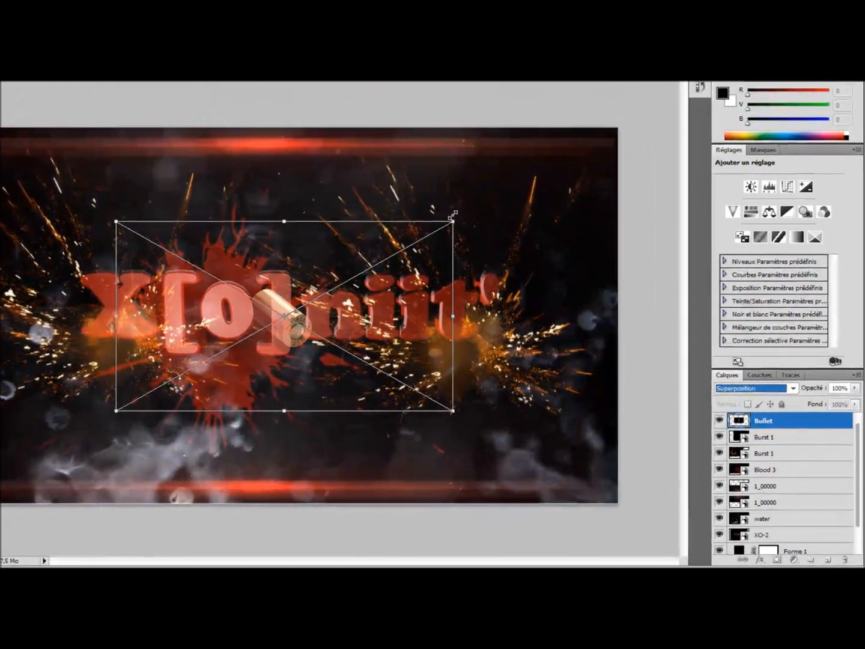
- Shrink the bullet to about 82% wide and 79% high, move it to the wallpaper's lower-right corner, and commit the placement
{"action": "left_click_drag", "start_coordinate": [452, 221], "coordinate": [279, 297]}
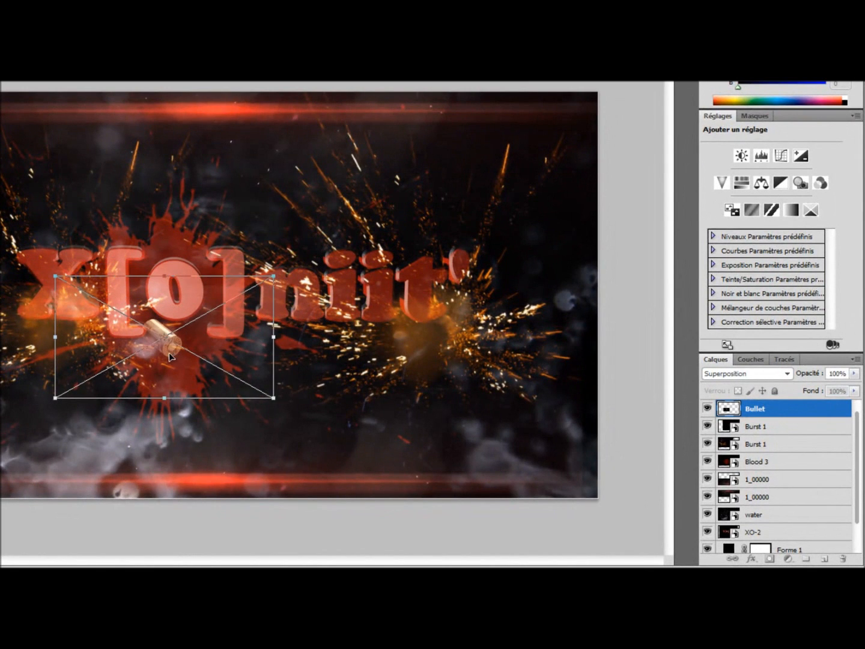
{"action": "left_click_drag", "start_coordinate": [171, 357], "coordinate": [513, 448]}
{"action": "left_click_drag", "start_coordinate": [392, 365], "coordinate": [350, 349]}
{"action": "left_click_drag", "start_coordinate": [618, 491], "coordinate": [650, 511]}
{"action": "left_click_drag", "start_coordinate": [519, 458], "coordinate": [554, 476]}
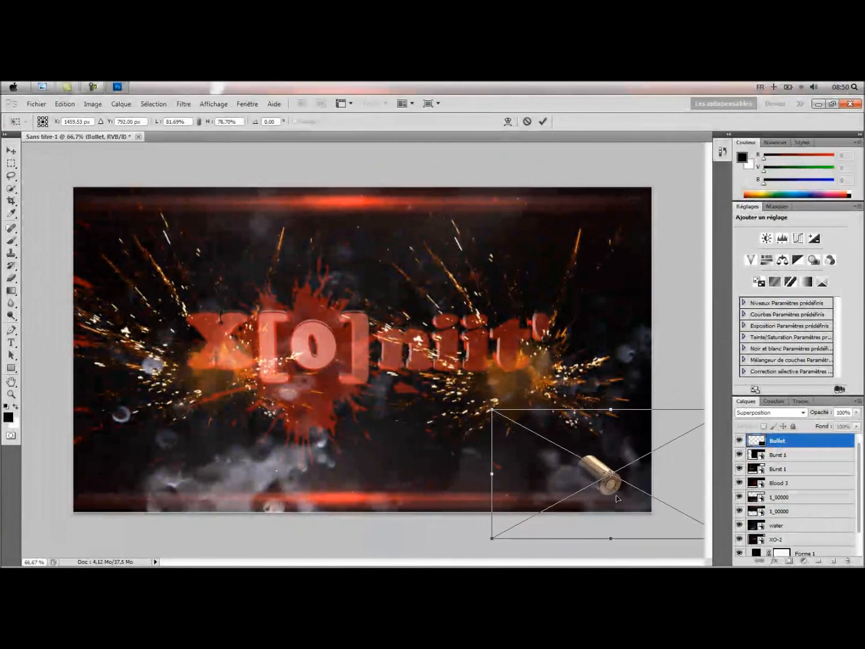
{"action": "left_click_drag", "start_coordinate": [617, 499], "coordinate": [615, 492]}
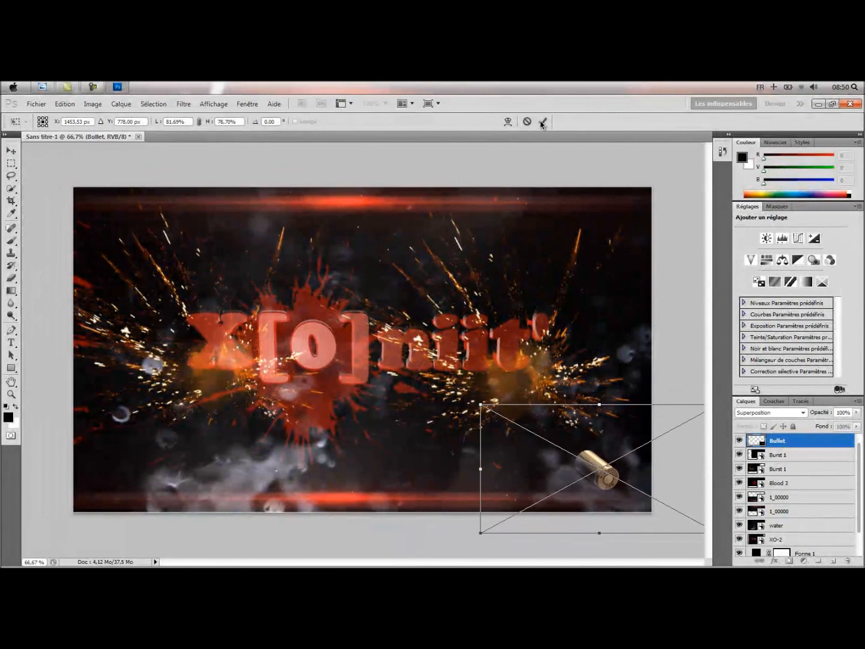
{"action": "left_click", "coordinate": [540, 122]}
- Place the "Bullet3" image with blend mode Superposition just left of the first bullet and commit the placement
{"action": "left_click", "coordinate": [35, 104]}
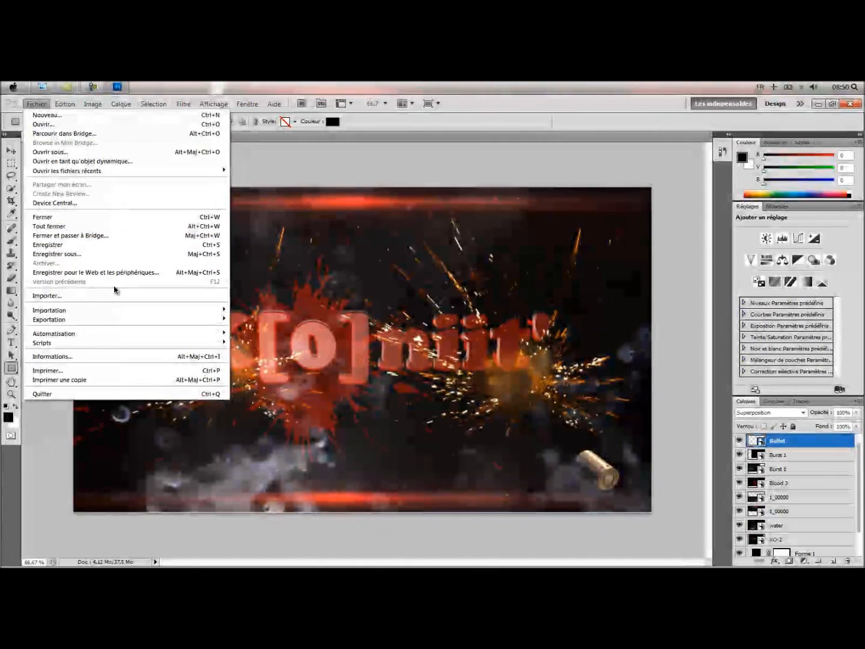
{"action": "left_click", "coordinate": [67, 295]}
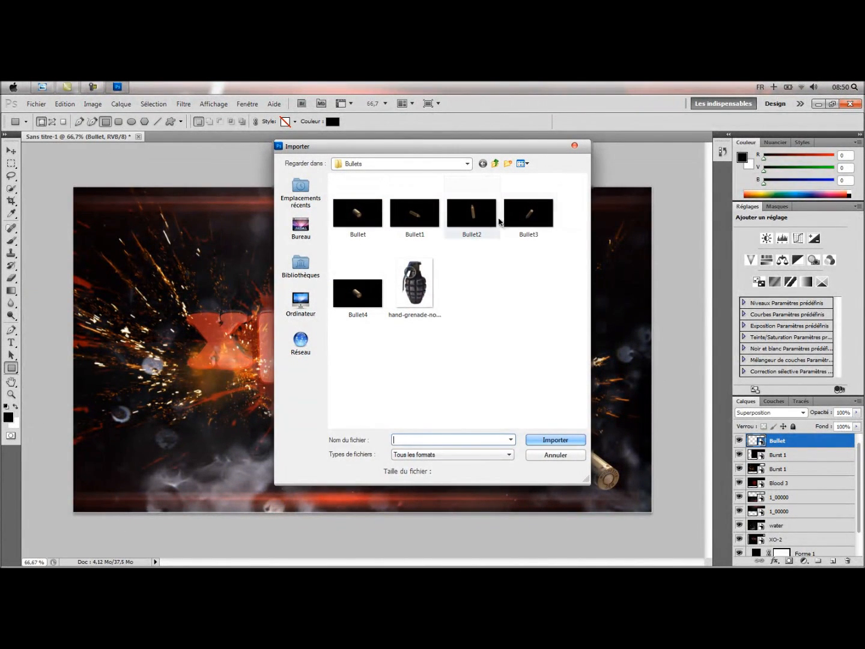
{"action": "left_click", "coordinate": [555, 441]}
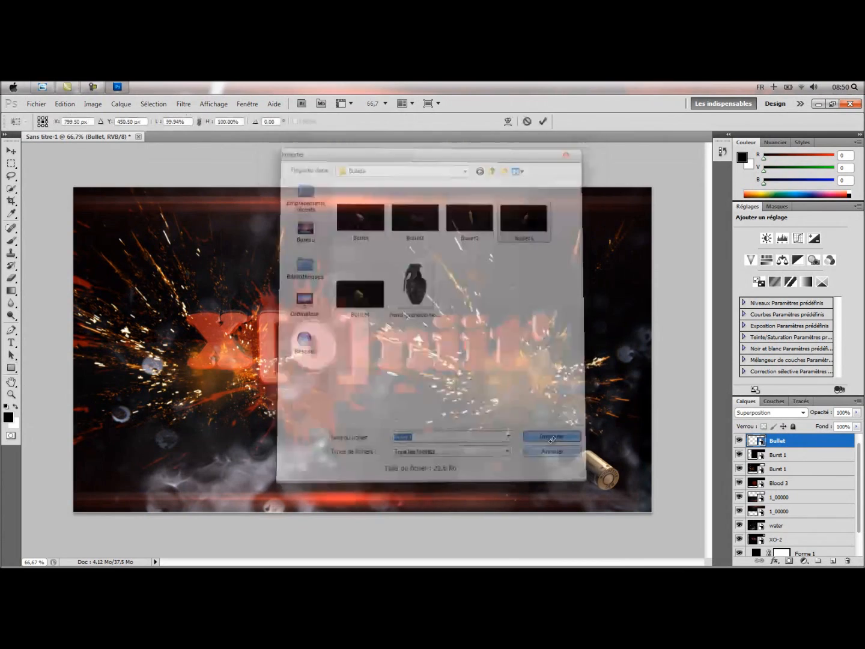
{"action": "left_click", "coordinate": [770, 413]}
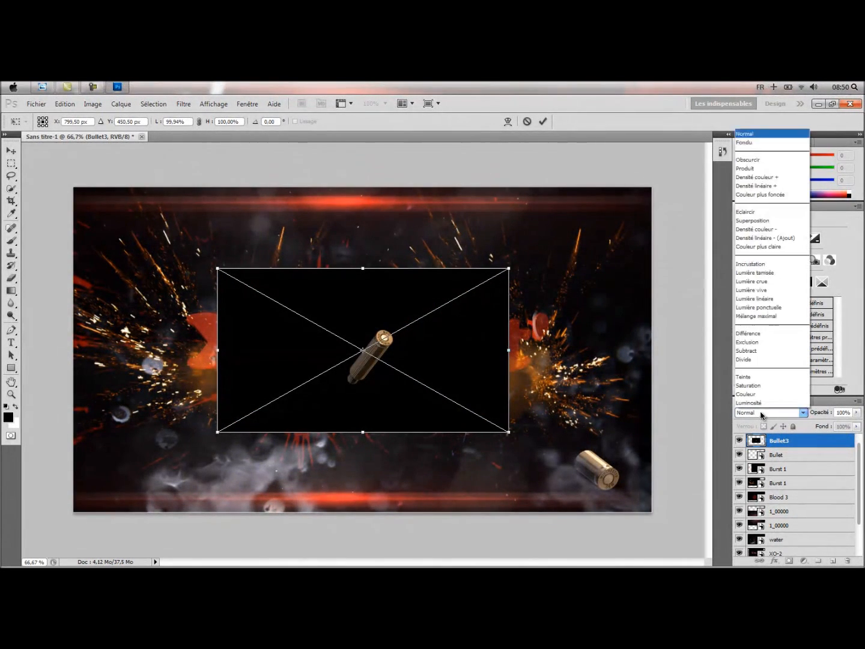
{"action": "left_click", "coordinate": [763, 223]}
{"action": "left_click_drag", "start_coordinate": [451, 387], "coordinate": [650, 511]}
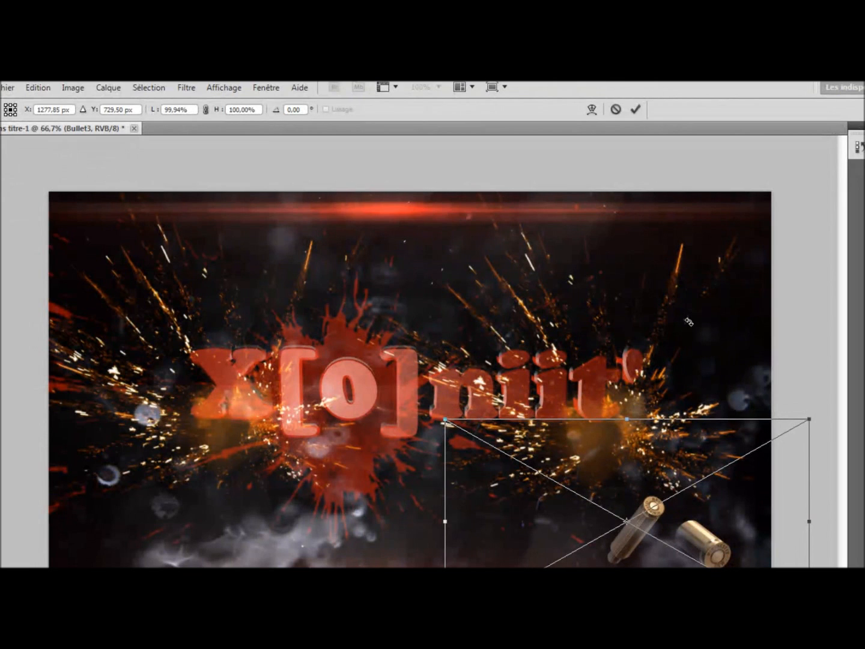
{"action": "left_click", "coordinate": [636, 109]}
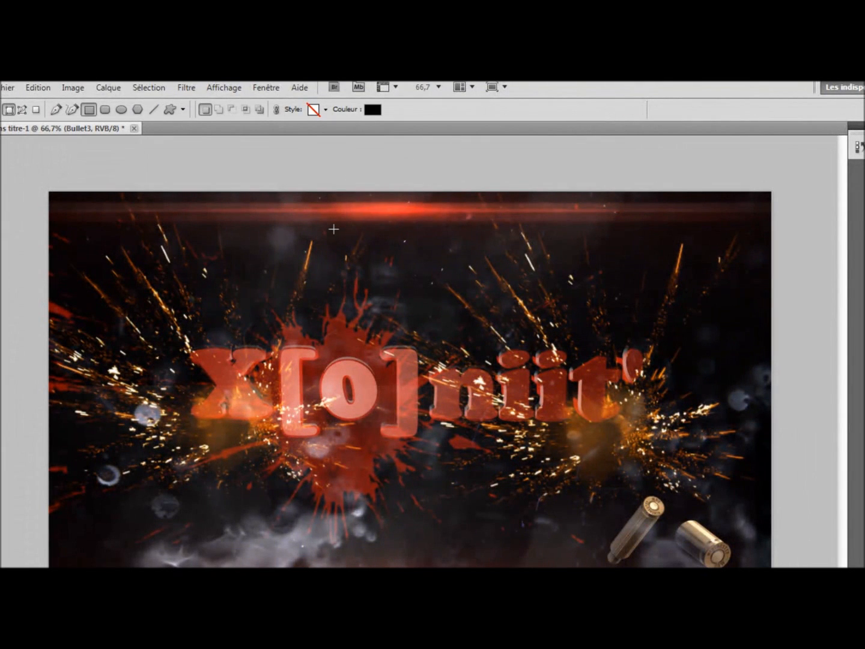
- Place the "Blood 2" image from the Blood folder into the wallpaper
{"action": "left_click", "coordinate": [8, 87]}
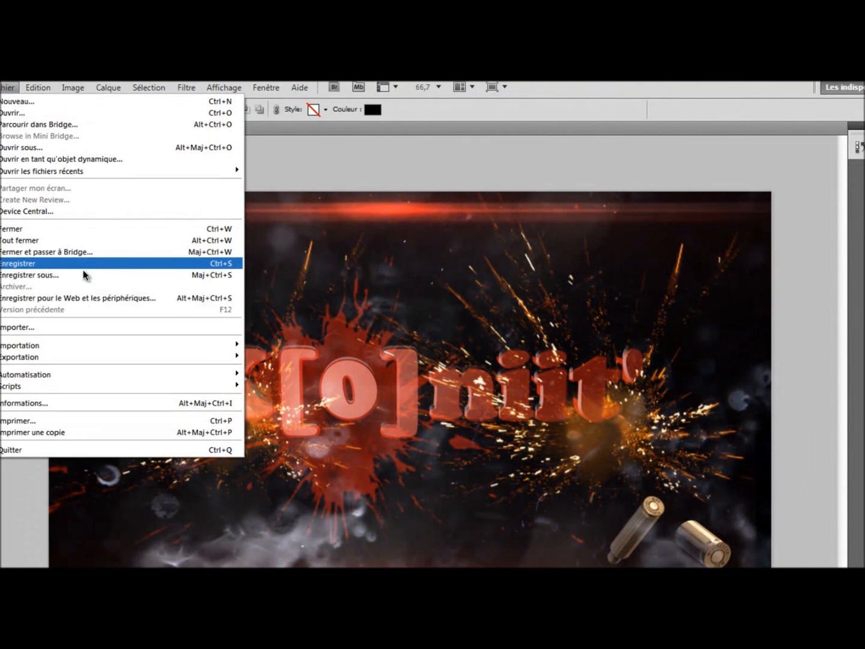
{"action": "left_click", "coordinate": [78, 329]}
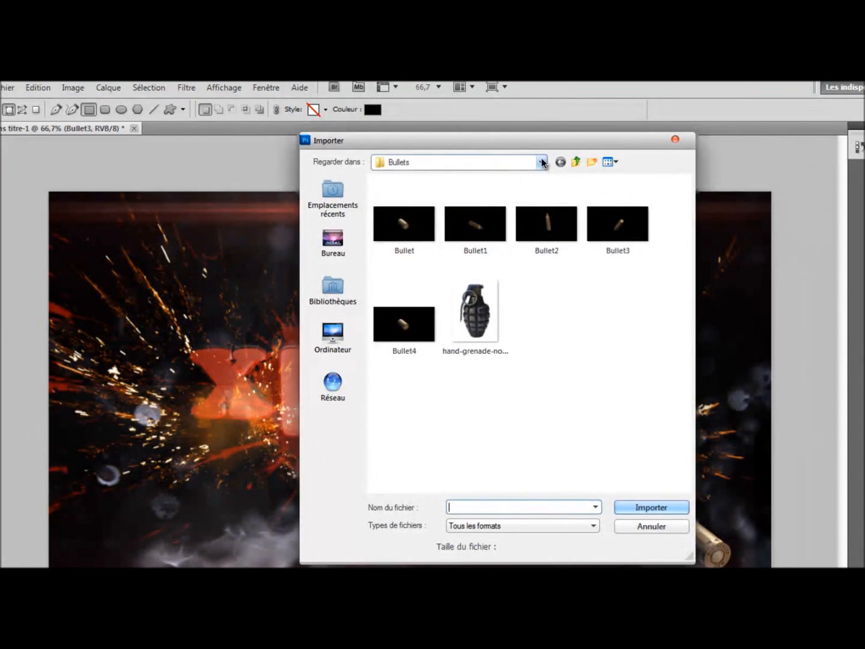
{"action": "left_click", "coordinate": [457, 163]}
{"action": "left_click", "coordinate": [458, 253]}
{"action": "double_click", "coordinate": [401, 205]}
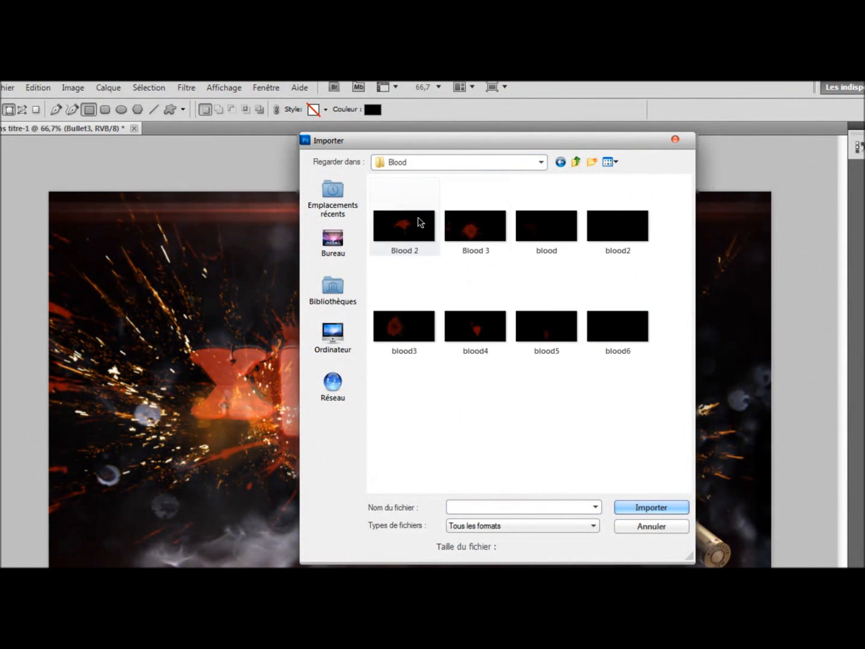
{"action": "left_click", "coordinate": [403, 228]}
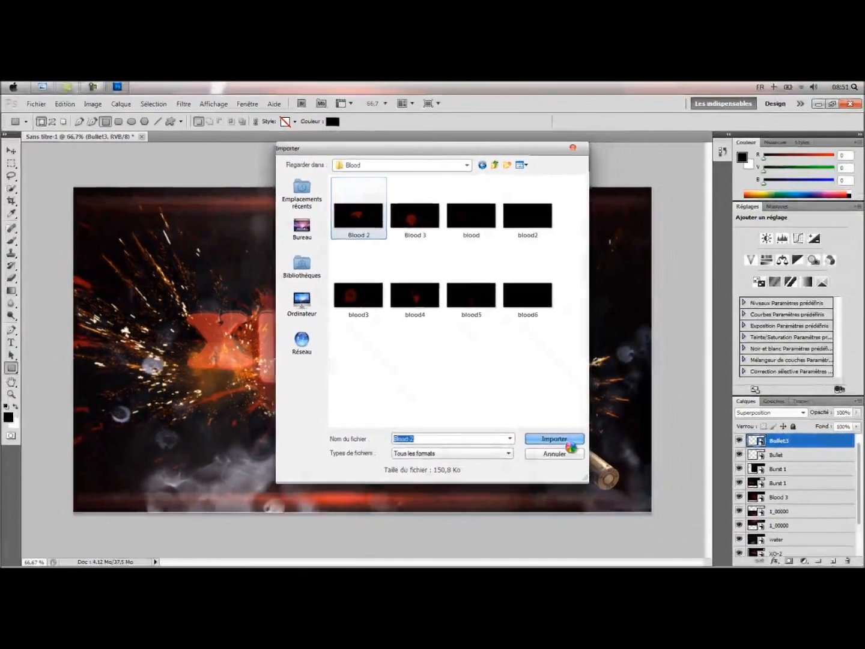
{"action": "left_click", "coordinate": [652, 507]}
- Set the Blood 2 blend mode to Superposition, move the splatter to the wallpaper's upper-right corner, and commit the placement
{"action": "left_click", "coordinate": [753, 413]}
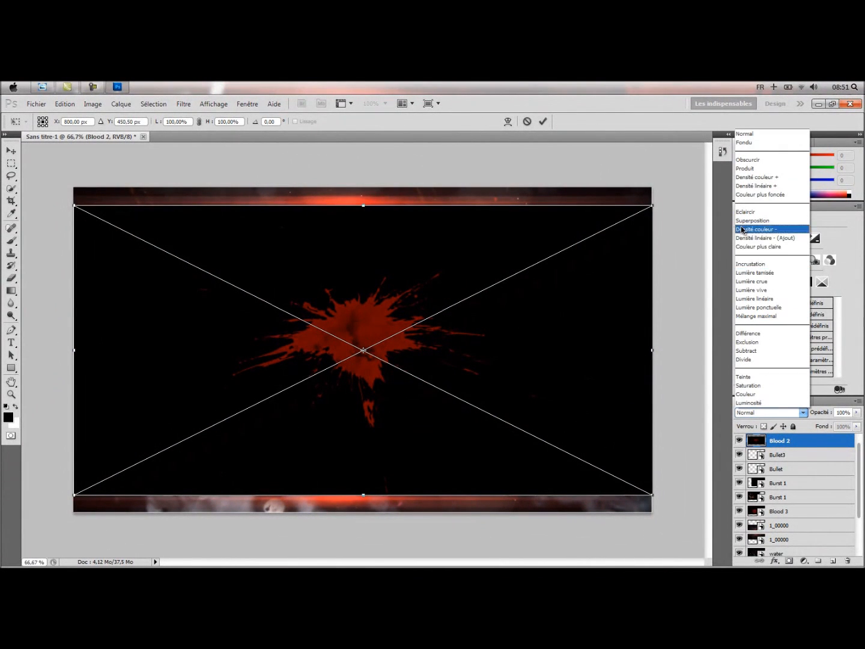
{"action": "left_click", "coordinate": [755, 220]}
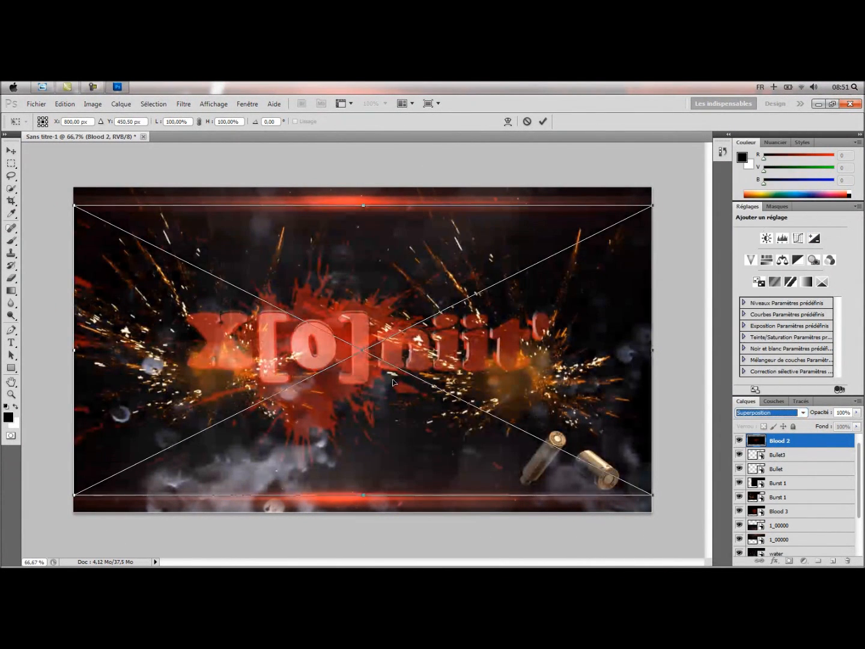
{"action": "left_click_drag", "start_coordinate": [378, 354], "coordinate": [570, 258]}
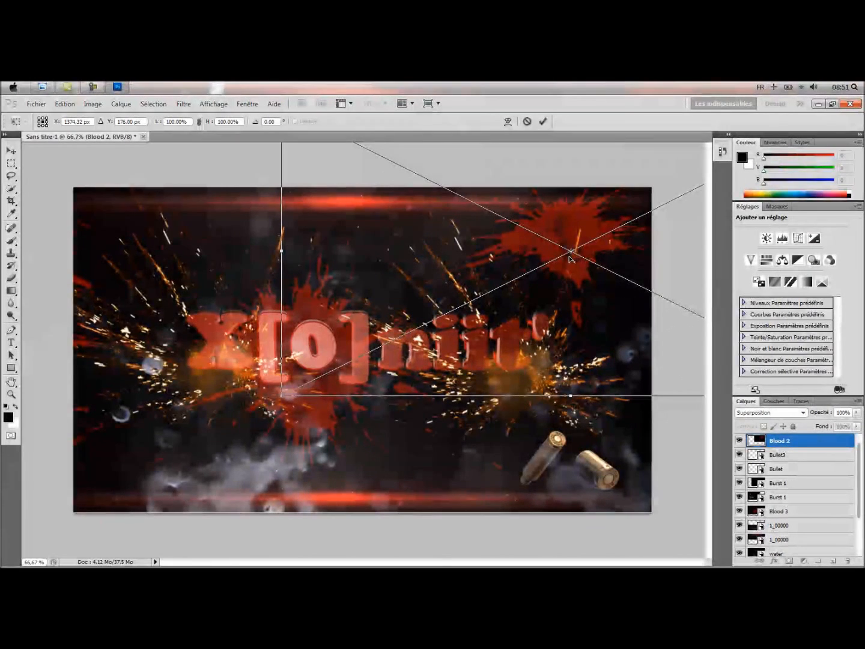
{"action": "left_click", "coordinate": [544, 121]}
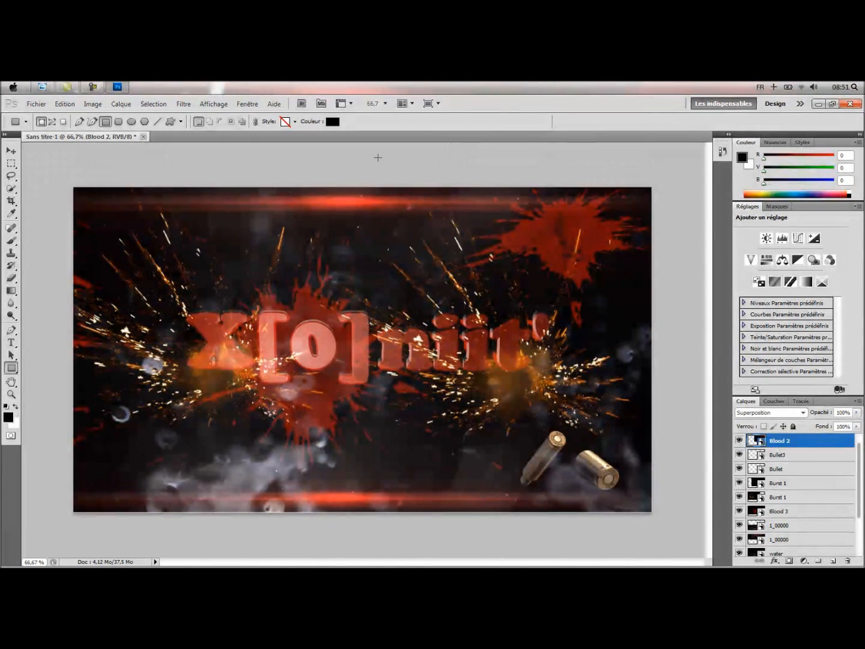
- Start saving the wallpaper under a new name and browse to Documents > Photoshop CS5 > Mes Backgrounds
{"action": "left_click", "coordinate": [36, 103]}
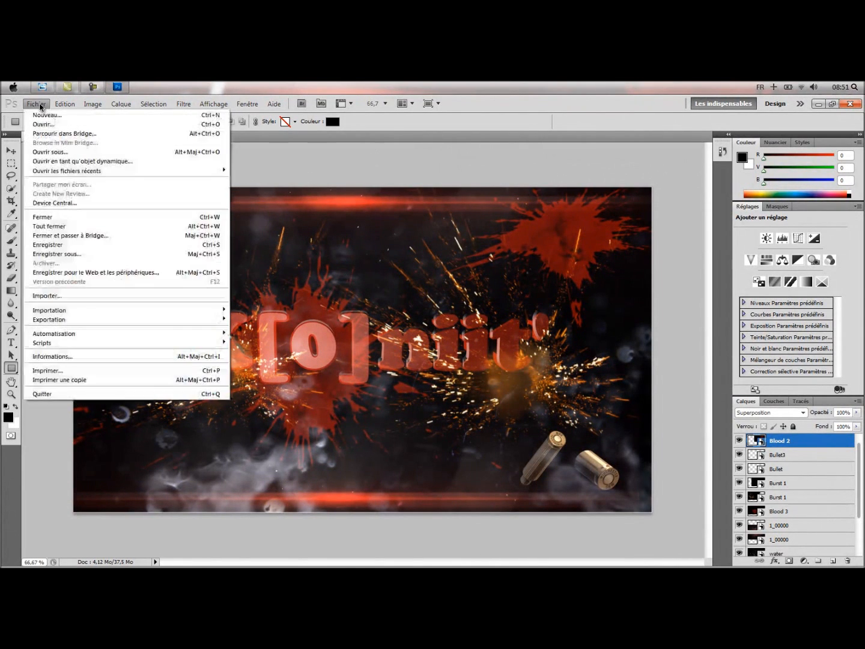
{"action": "left_click", "coordinate": [92, 251]}
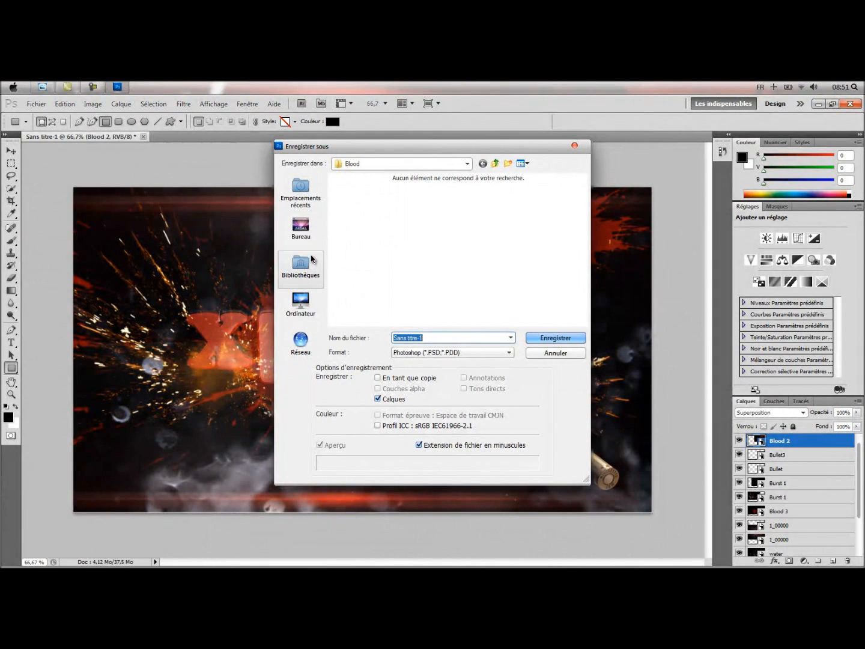
{"action": "left_click", "coordinate": [314, 263]}
{"action": "double_click", "coordinate": [390, 195]}
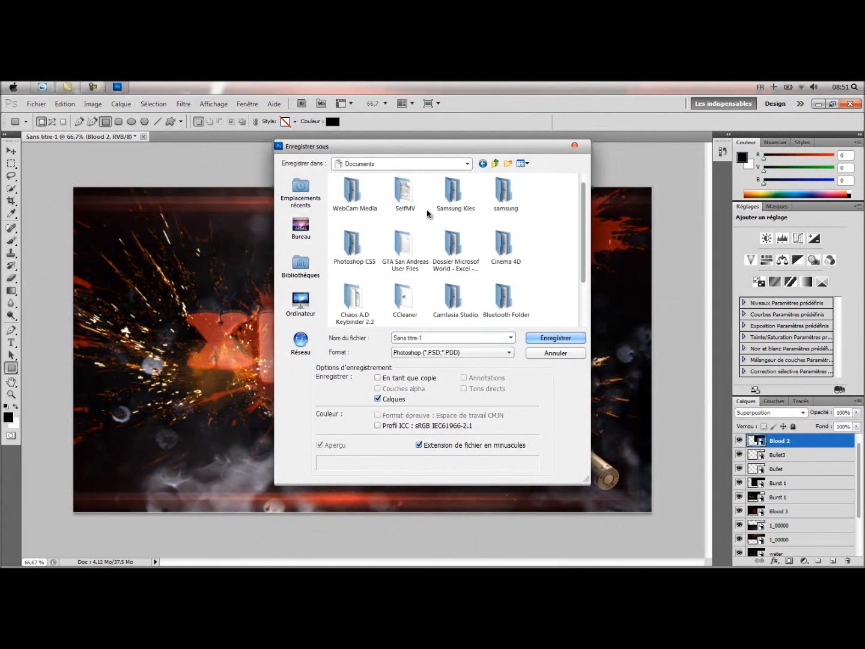
{"action": "double_click", "coordinate": [355, 243]}
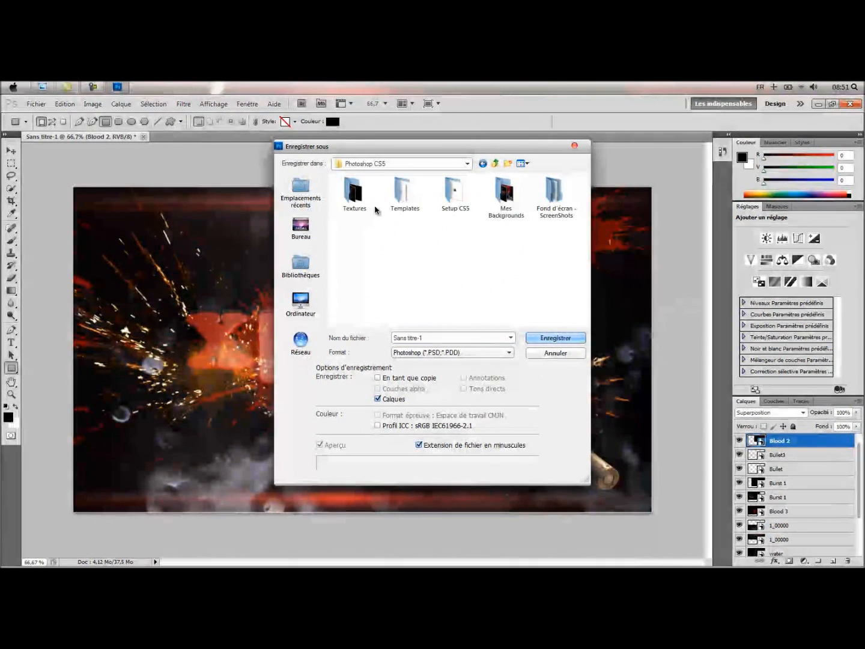
{"action": "double_click", "coordinate": [504, 196]}
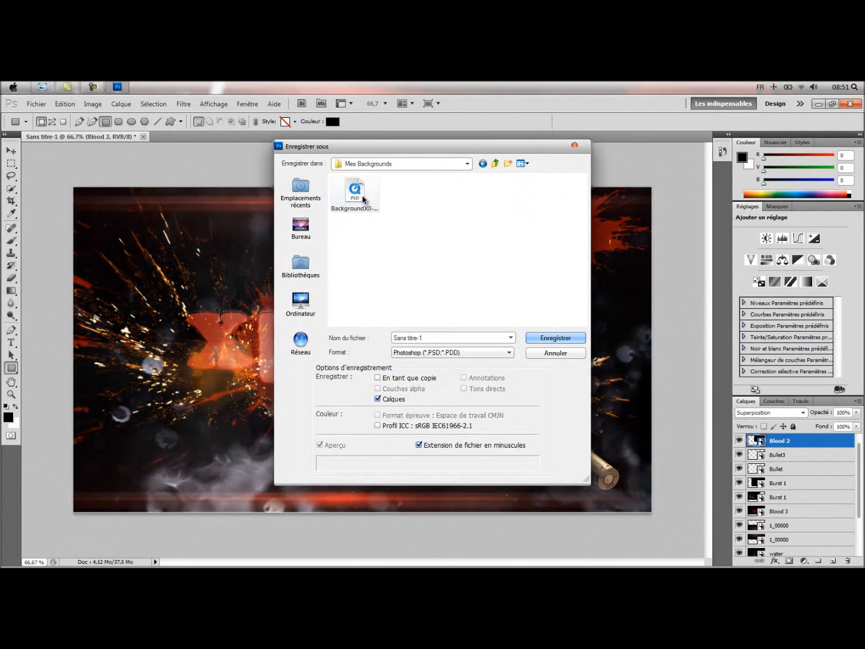
- Set the file format to JPEG, name the file "Xoniit1", and save it in the Mes Backgrounds folder
{"action": "left_click", "coordinate": [487, 354]}
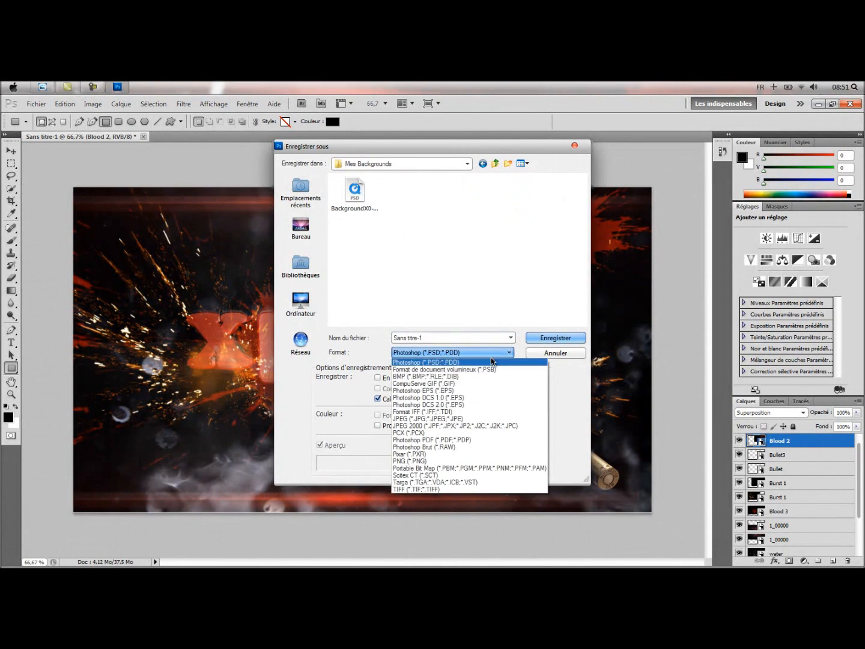
{"action": "left_click", "coordinate": [474, 414]}
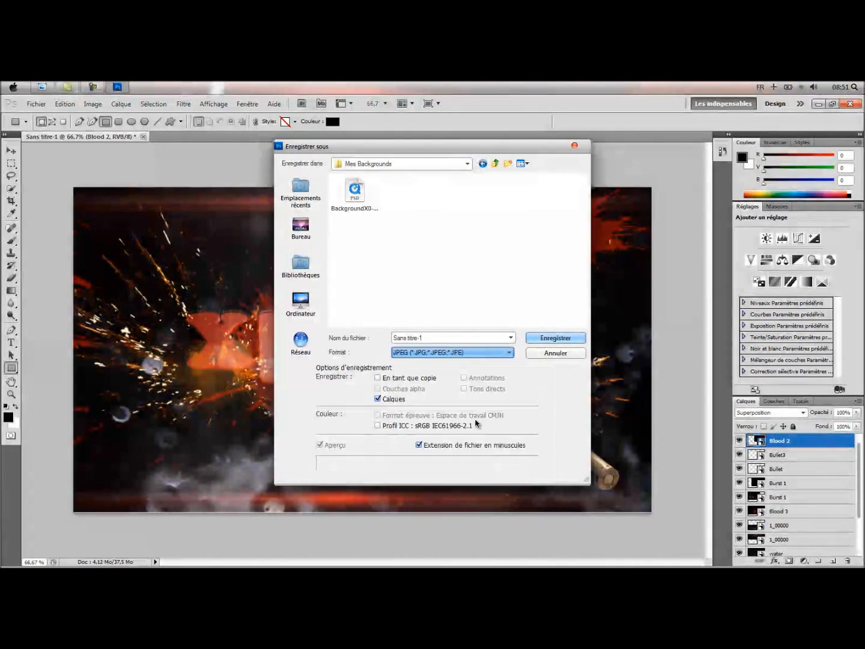
{"action": "left_click", "coordinate": [454, 338]}
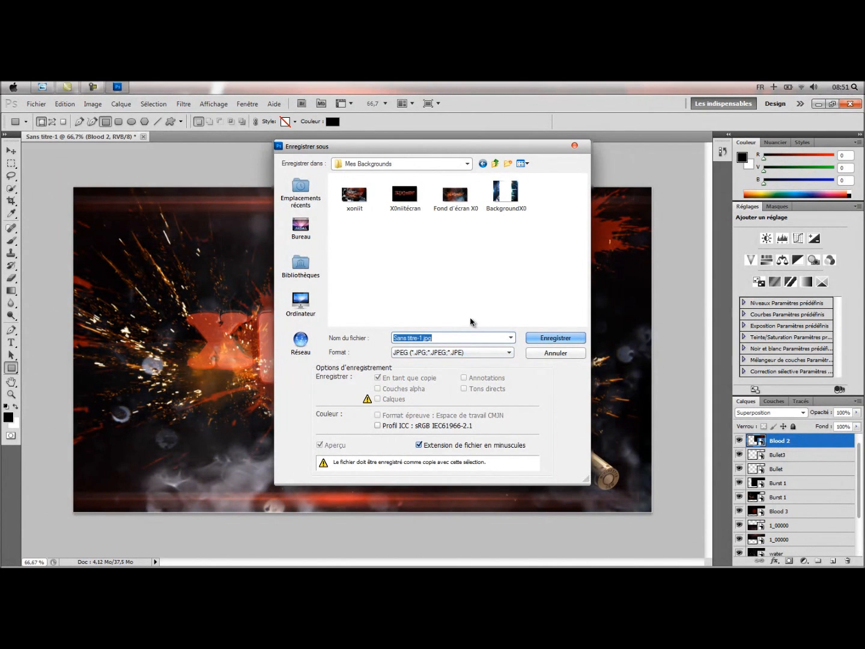
{"action": "type", "text": "Xoniit"}
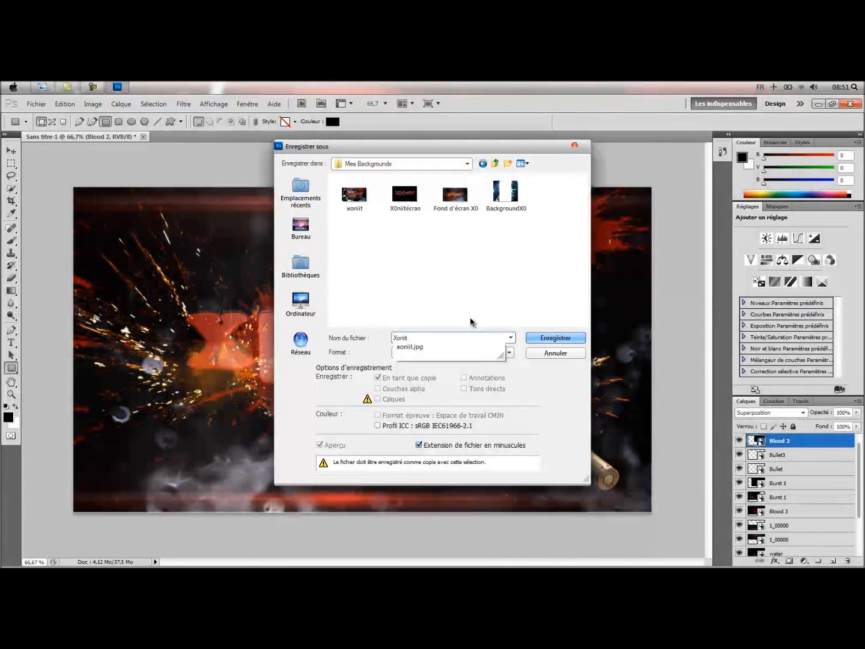
{"action": "type", "text": "1"}
{"action": "left_click", "coordinate": [567, 346]}
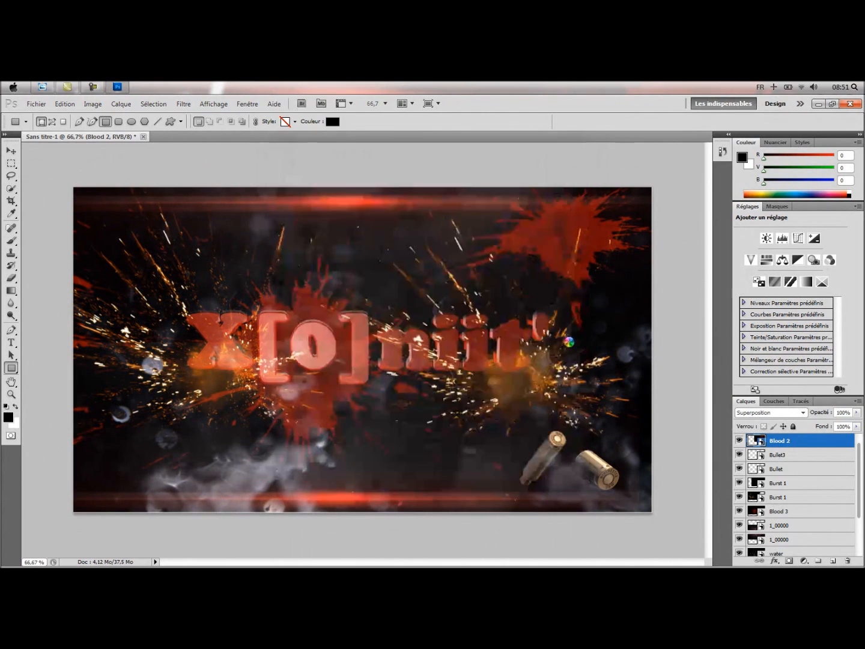
- Export the JPEG at quality 12 (Maximum) with the baseline "standard" format and confirm the options
{"action": "left_click_drag", "start_coordinate": [393, 191], "coordinate": [389, 202]}
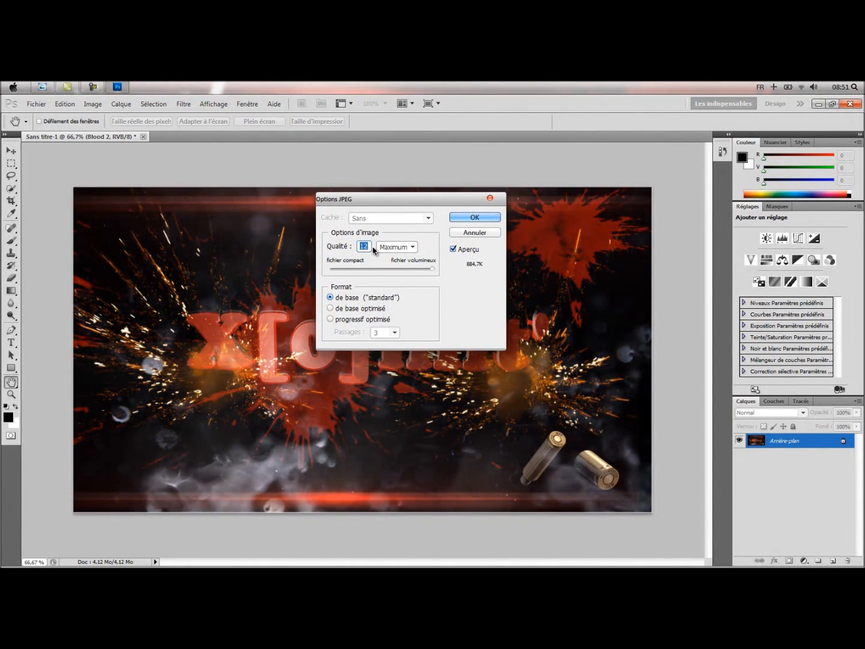
{"action": "left_click", "coordinate": [412, 247]}
{"action": "left_click", "coordinate": [413, 247]}
{"action": "left_click", "coordinate": [414, 247]}
{"action": "left_click", "coordinate": [414, 249]}
{"action": "key", "text": "shift+Tab"}
{"action": "left_click", "coordinate": [468, 219]}
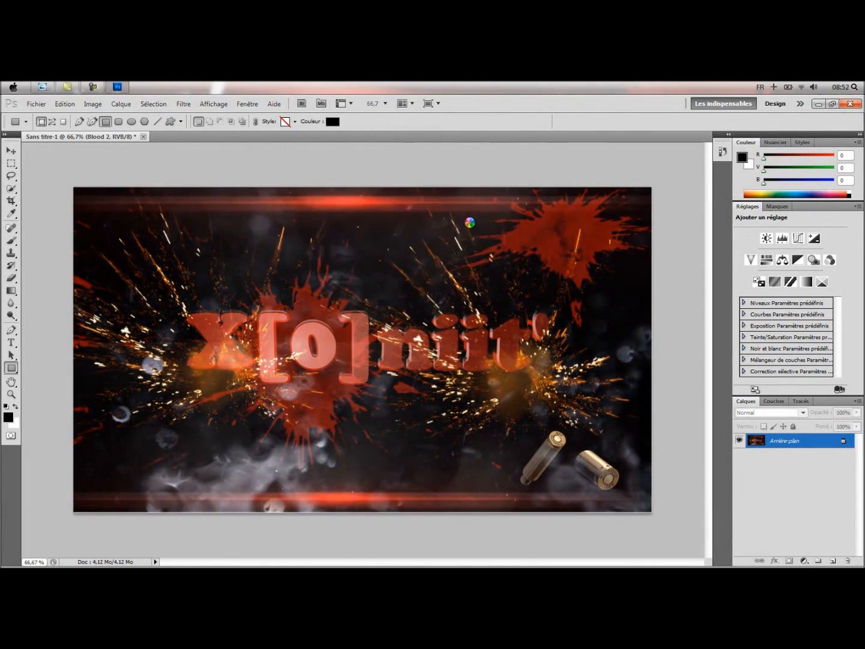
- Close Photoshop and open the Windows desktop personalization settings
{"action": "left_click", "coordinate": [849, 104]}
{"action": "left_click", "coordinate": [435, 281]}
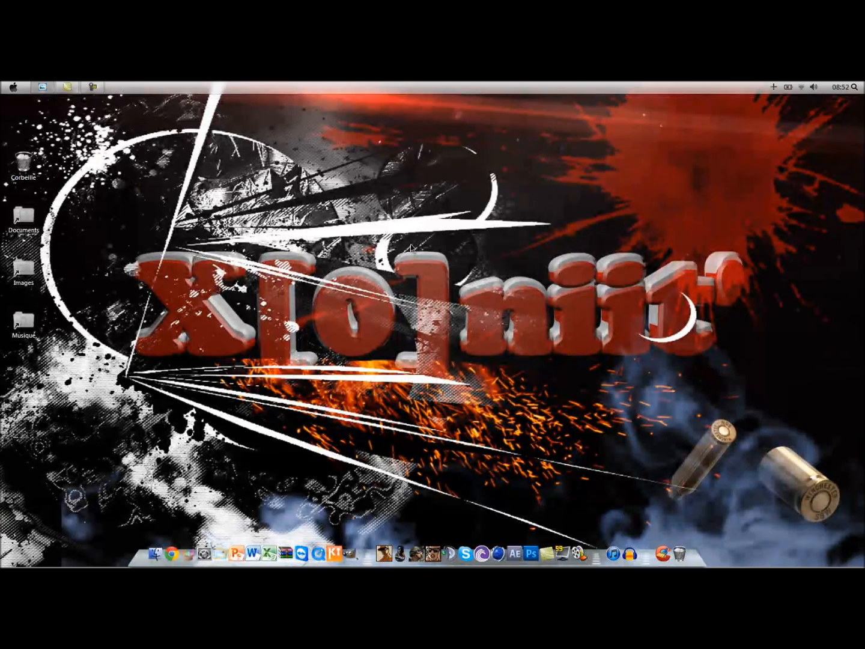
{"action": "right_click", "coordinate": [411, 246]}
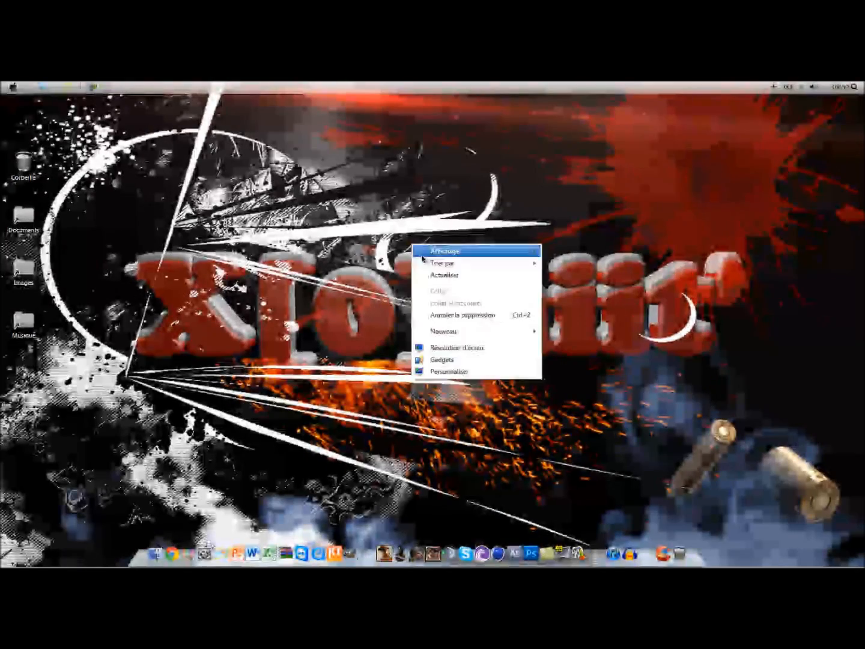
{"action": "left_click", "coordinate": [459, 373]}
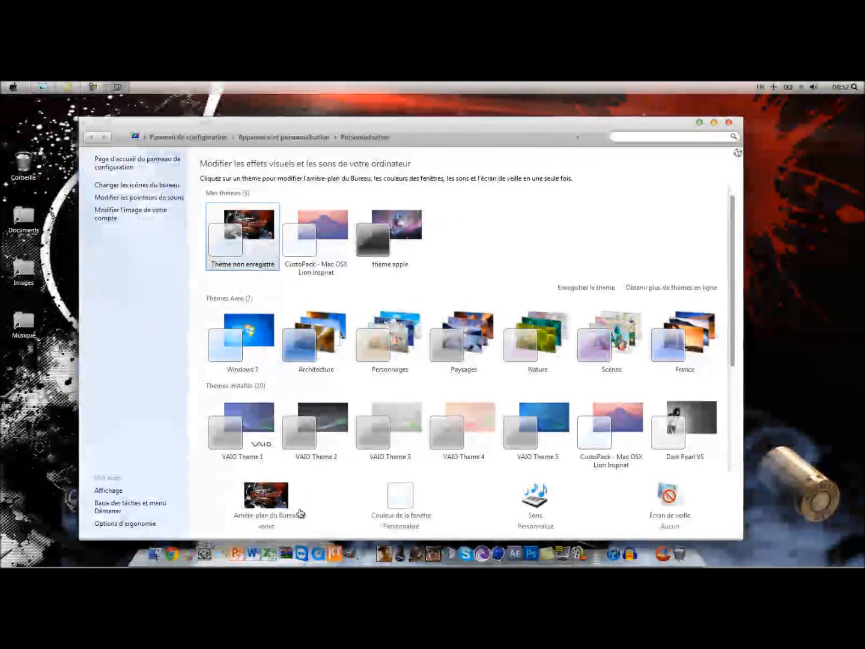
- Choose the newly exported wallpaper from Mes Backgrounds as the desktop background, save the changes, and close the personalization window
{"action": "left_click", "coordinate": [291, 516]}
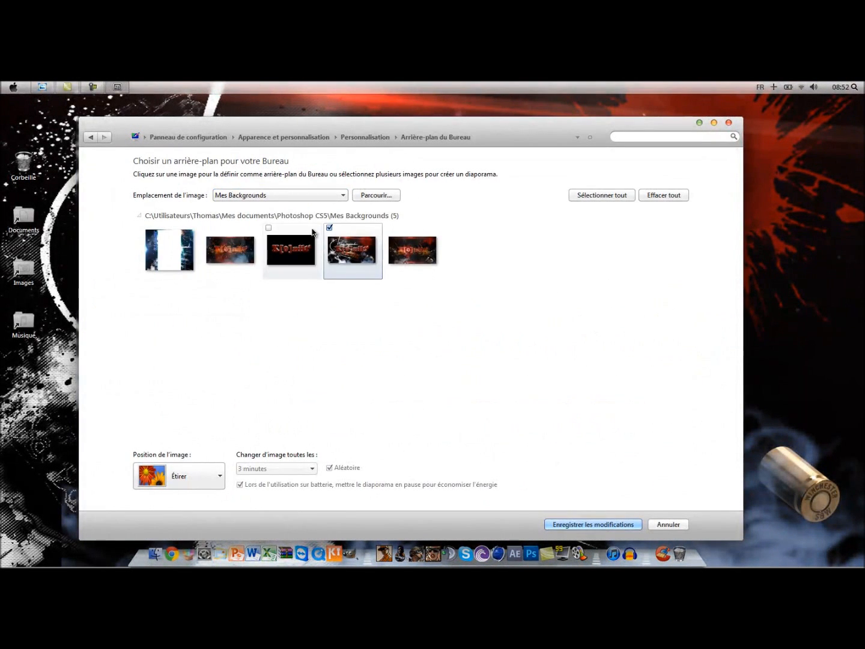
{"action": "left_click", "coordinate": [414, 260]}
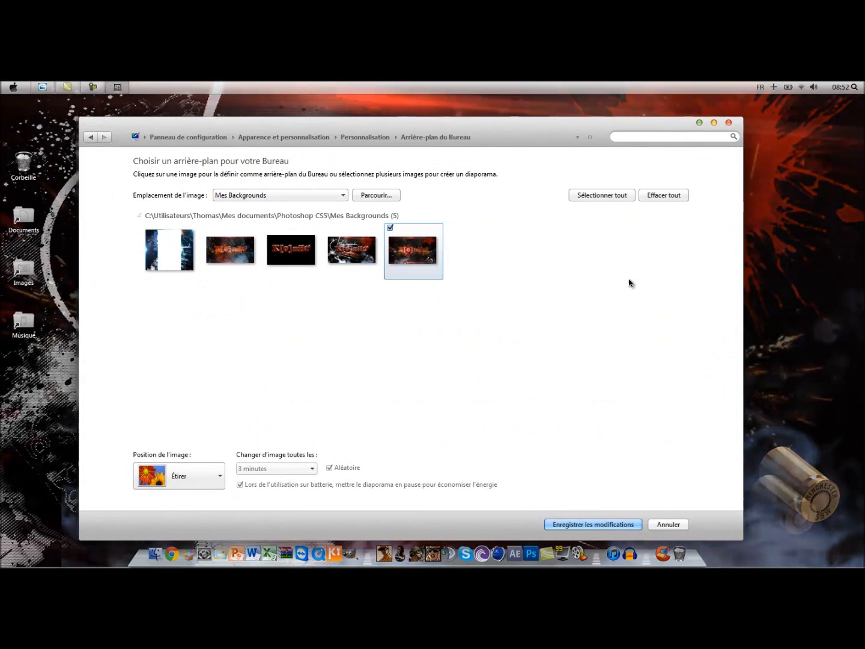
{"action": "left_click", "coordinate": [617, 523]}
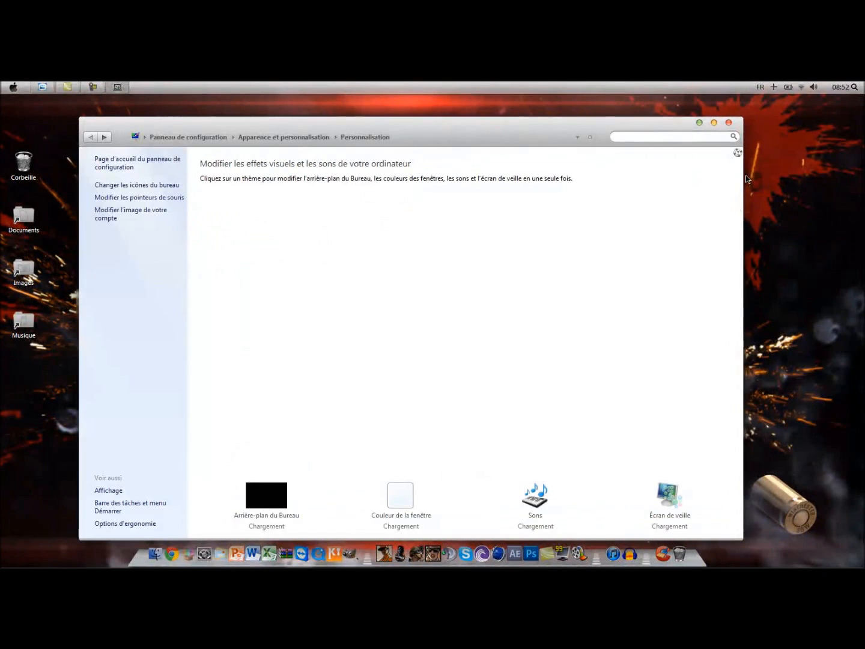
{"action": "left_click", "coordinate": [728, 122]}
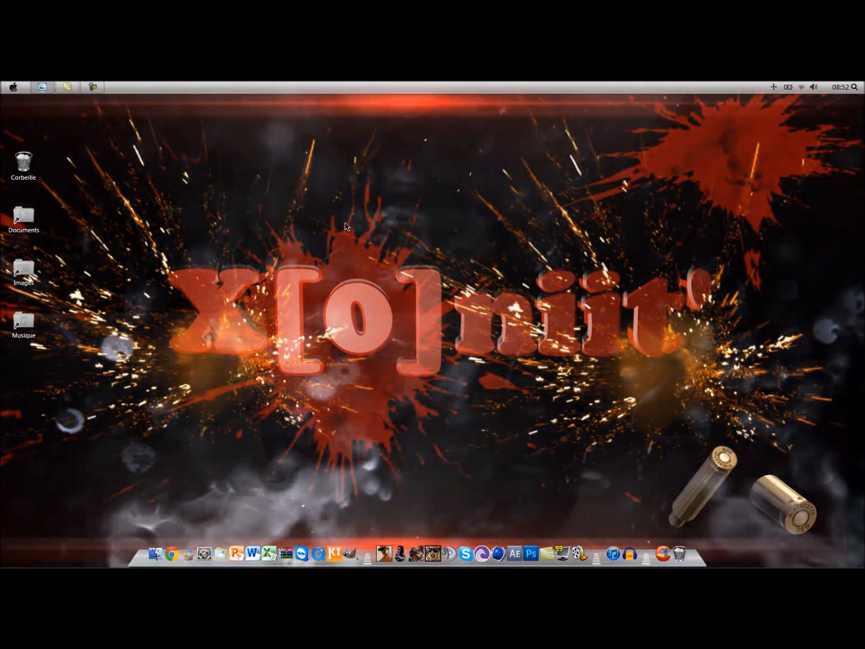
{"action": "left_click_drag", "start_coordinate": [121, 183], "coordinate": [549, 388]}
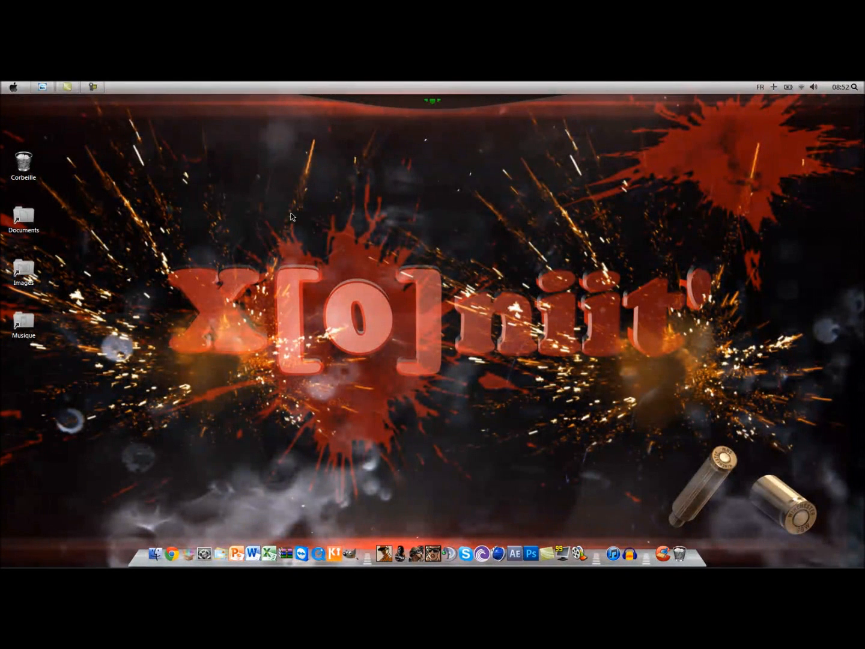